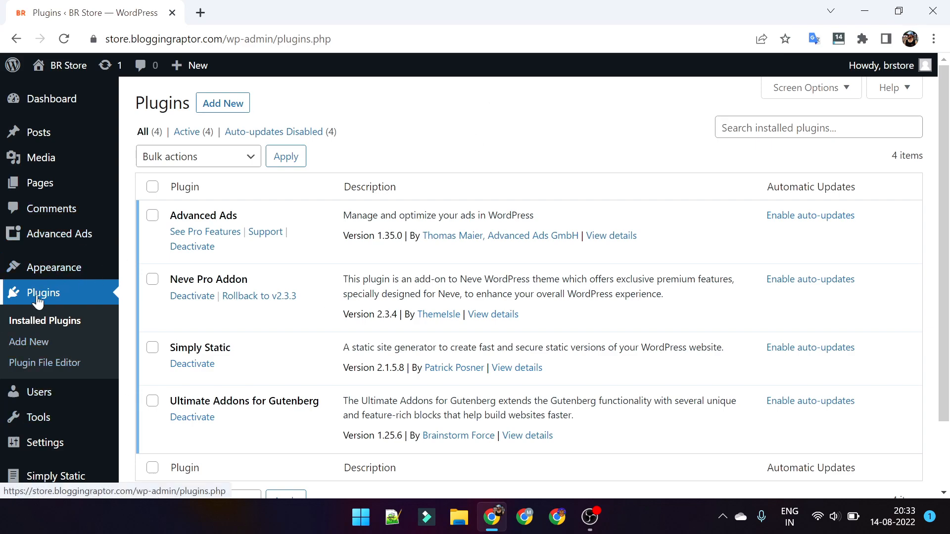
Search the new plugins for "itheme", and install and activate the iThemes Security plugin
left_click(23, 344)
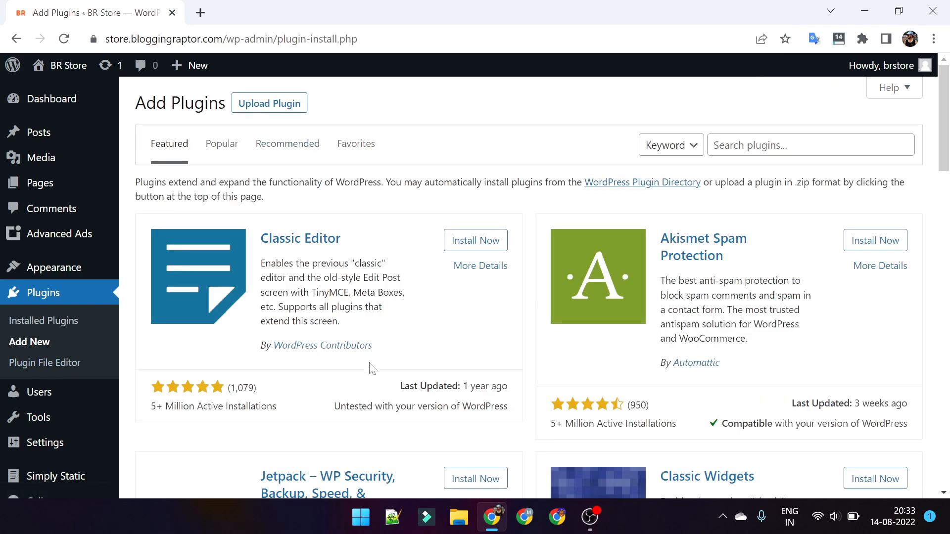
left_click(770, 146)
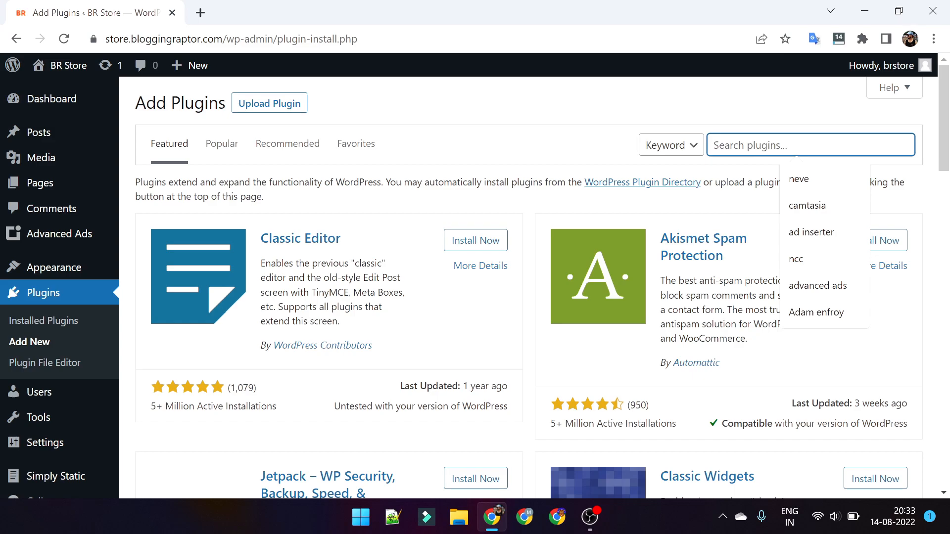
type("itheme")
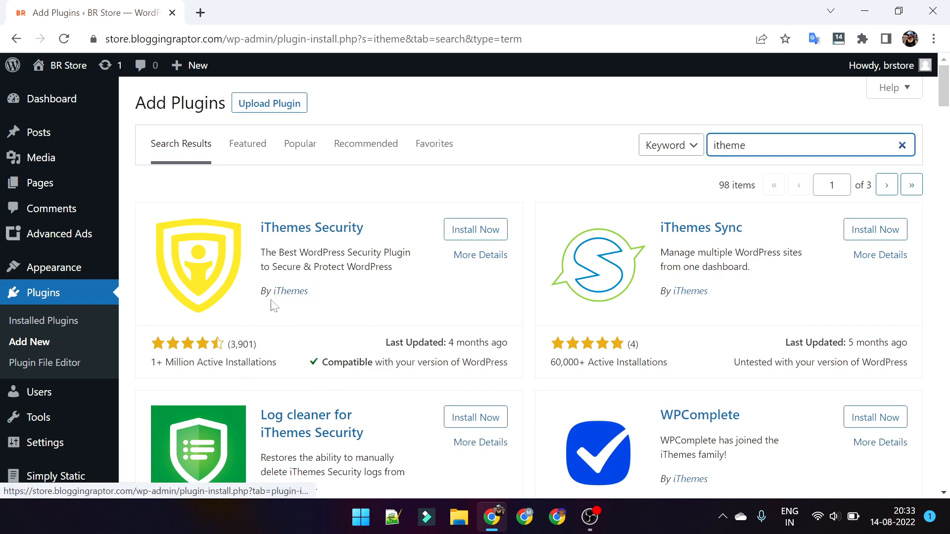
left_click(477, 230)
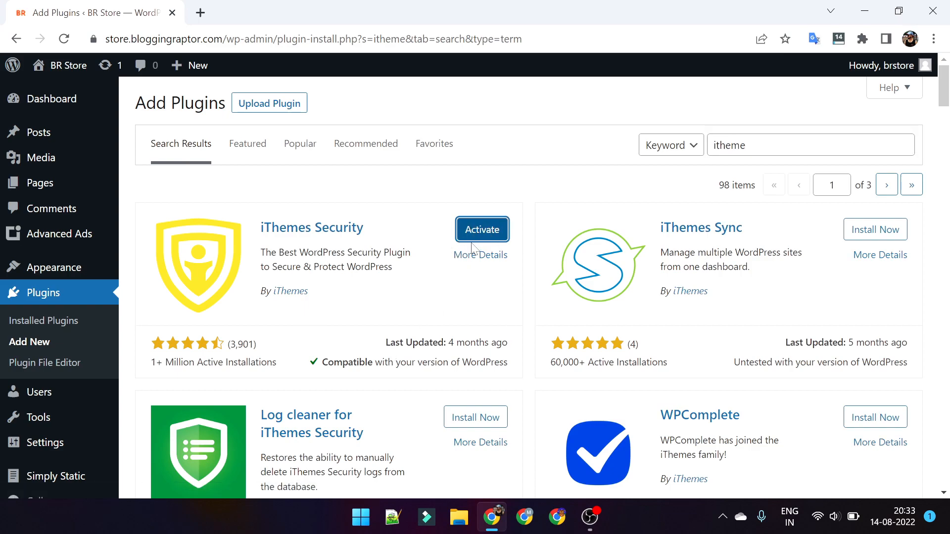
left_click(476, 236)
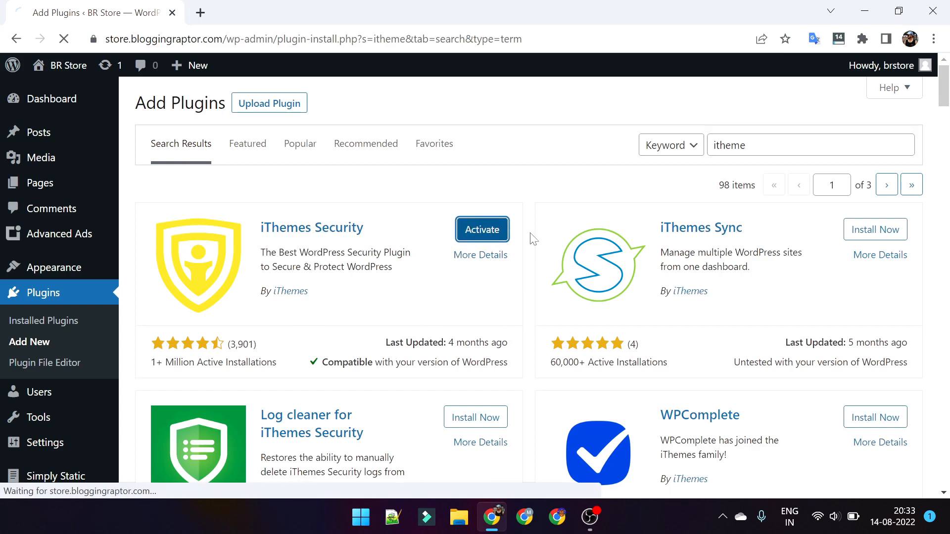
Open the iThemes Security setup and go to the free API key configuration offered in the admin alerts
scroll(207, 339, "down", 1)
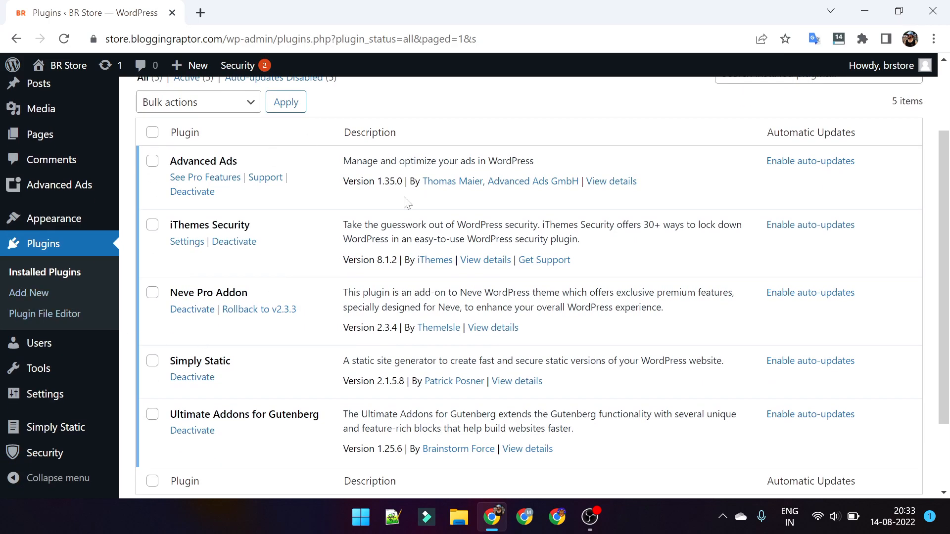
mouse_move(40, 465)
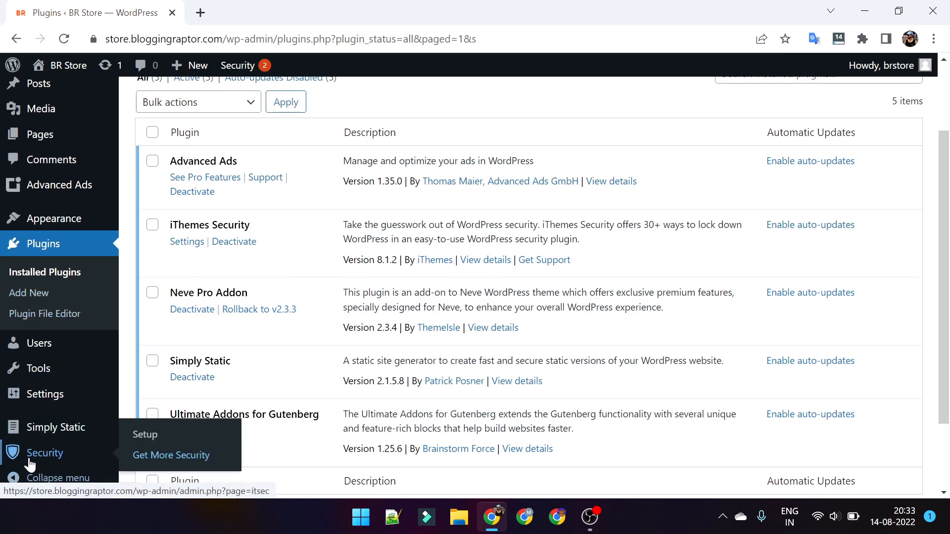
scroll(38, 465, "down", 2)
left_click(137, 436)
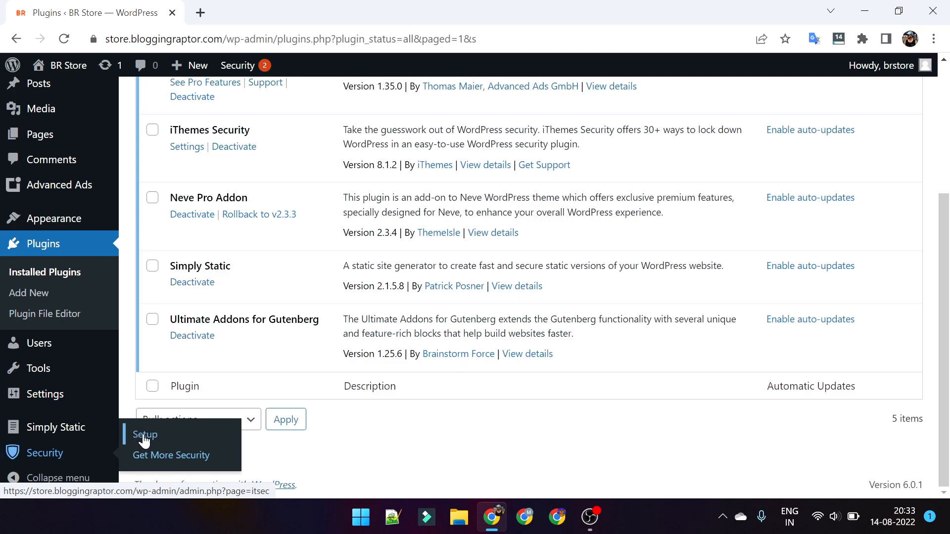
scroll(369, 292, "down", 1)
scroll(369, 292, "up", 1)
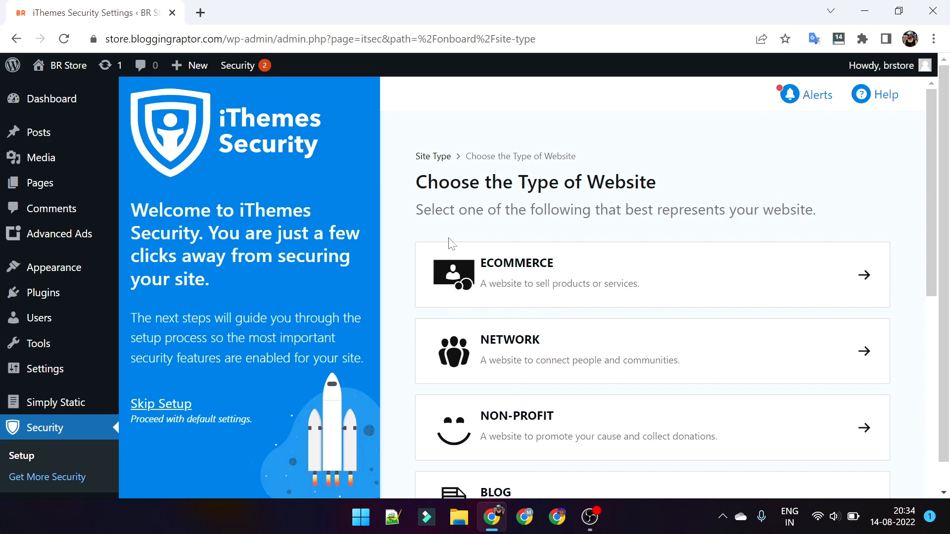
left_click(797, 95)
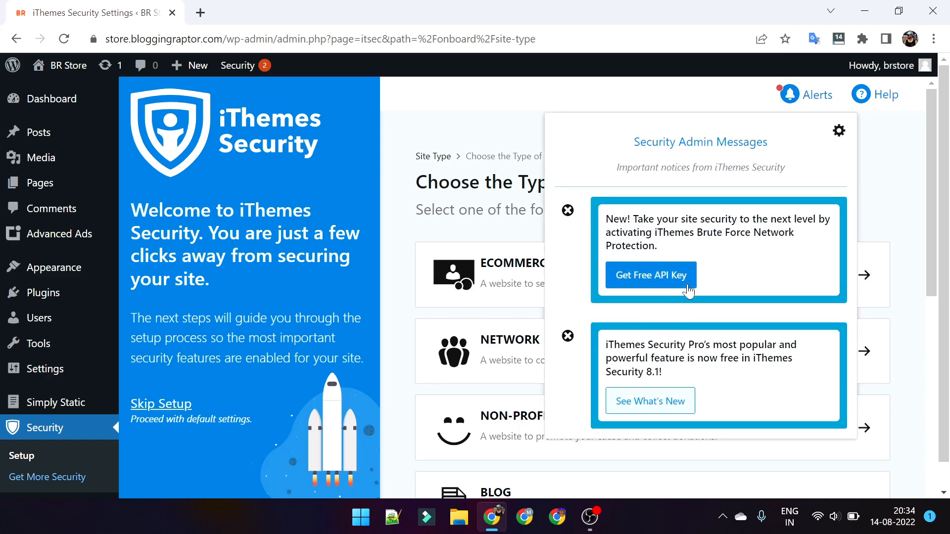
left_click(644, 280)
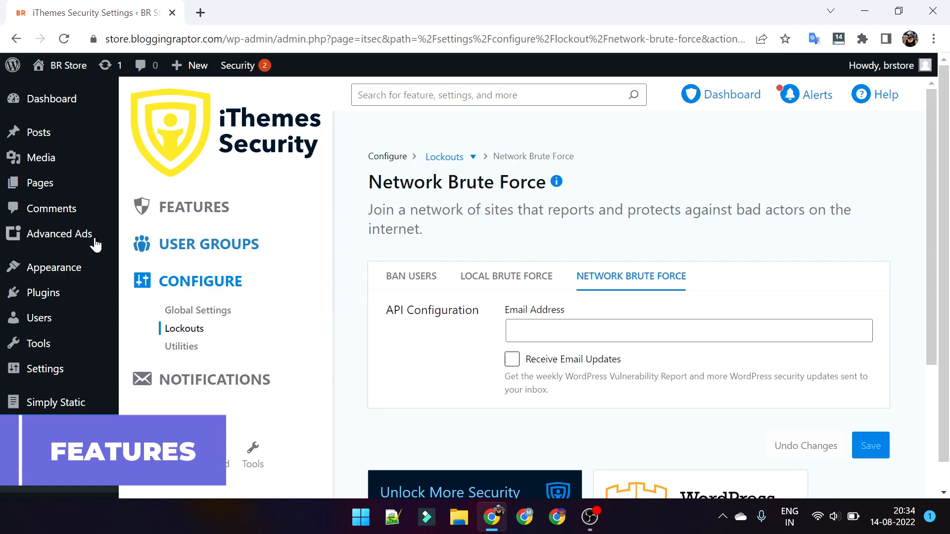
Open the iThemes Security features and review the Login Security and Lockouts options
left_click(184, 211)
scroll(398, 282, "down", 2)
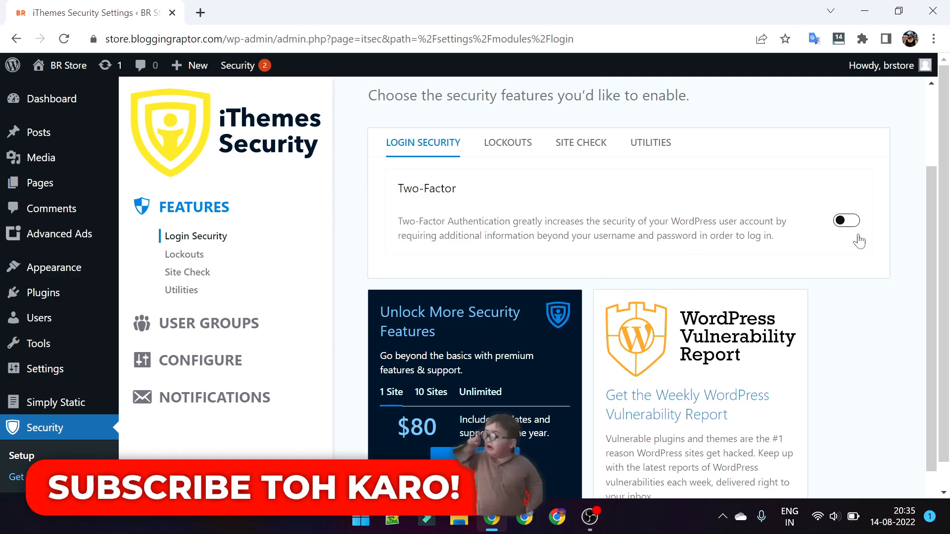
scroll(490, 368, "up", 3)
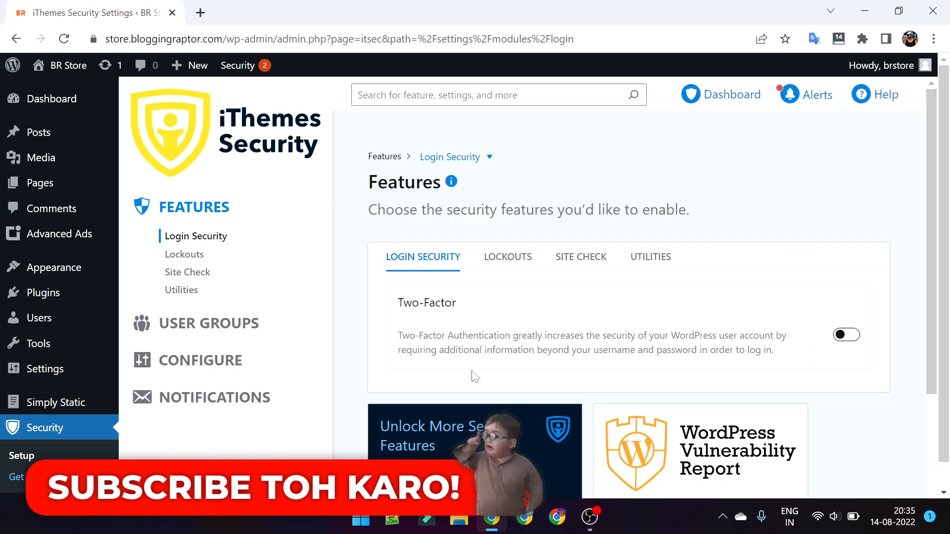
left_click(517, 269)
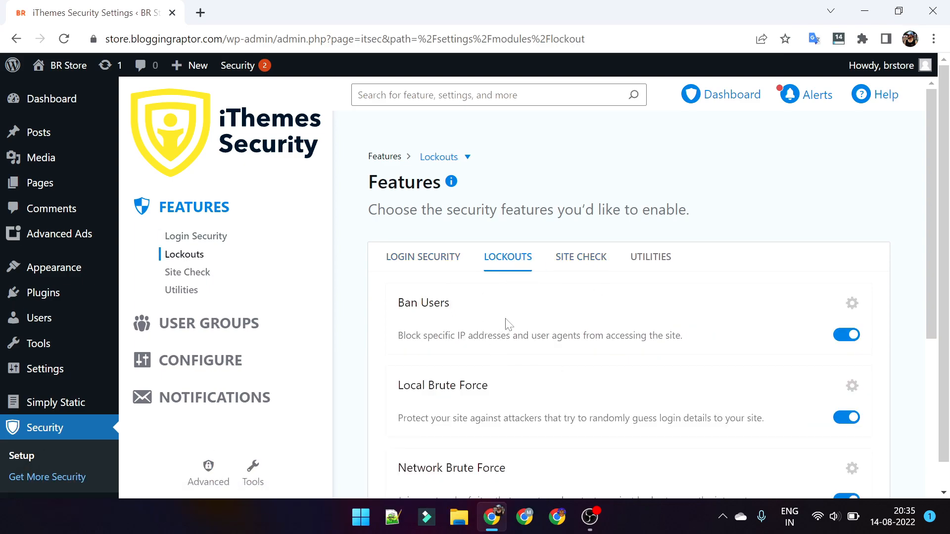
scroll(509, 325, "down", 3)
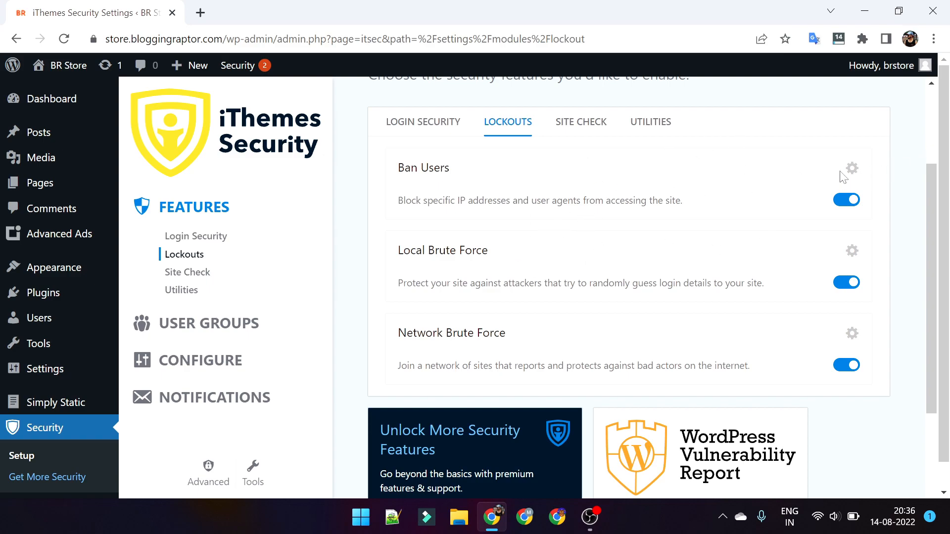
Open the Ban Users settings and enable the Default Ban List
left_click(852, 169)
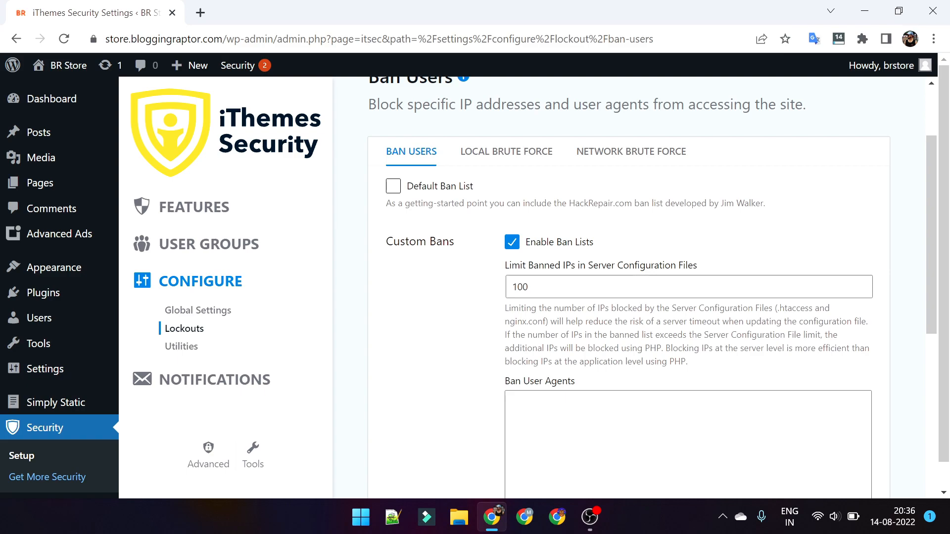
left_click(393, 186)
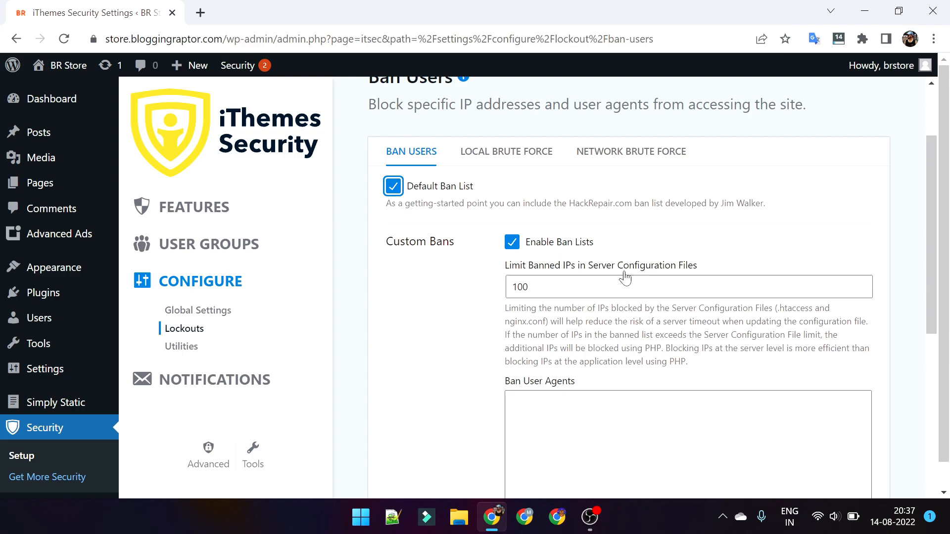
scroll(627, 265, "down", 3)
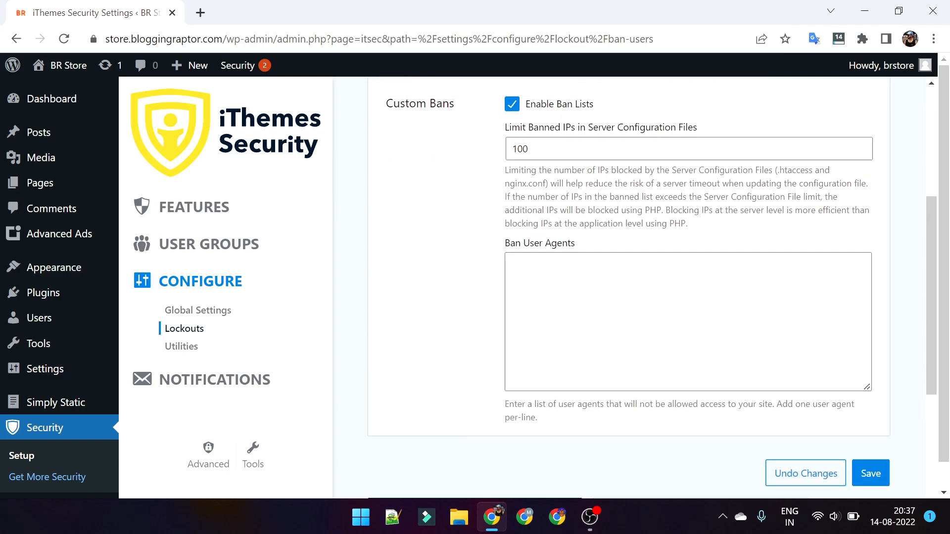
scroll(652, 287, "up", 1)
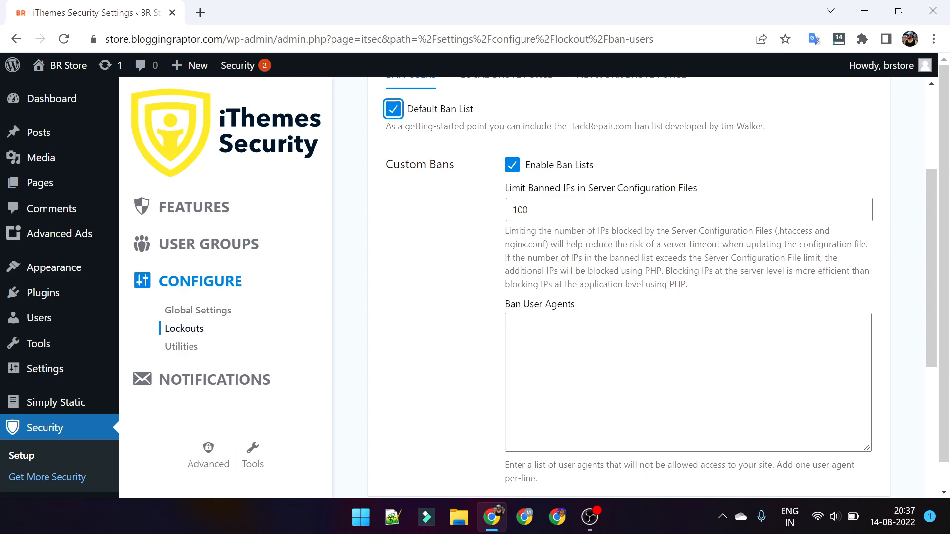
Enter the sample lines sdwq, sdasc and ax in Ban User Agents and clear the list again
left_click(688, 383)
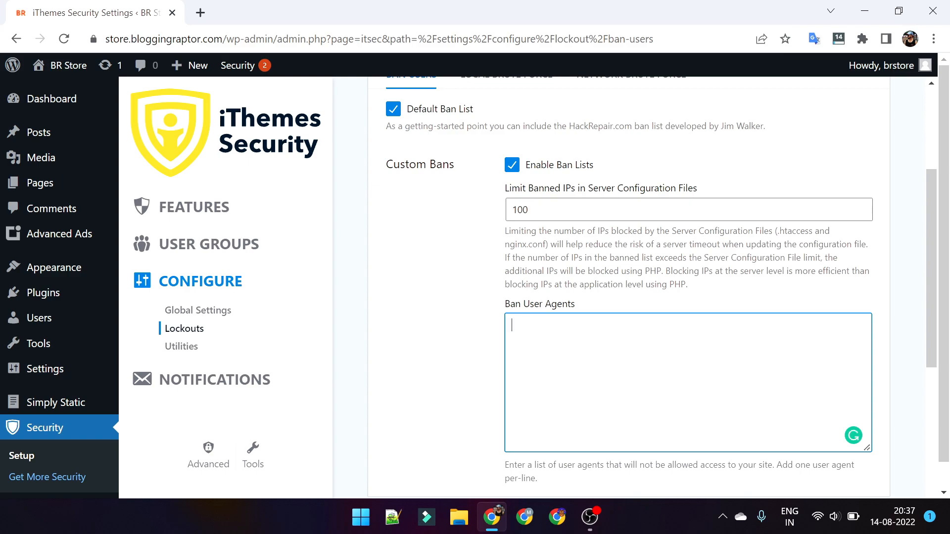
scroll(652, 287, "down", 1)
type("sdwq ")
type("sdasc")
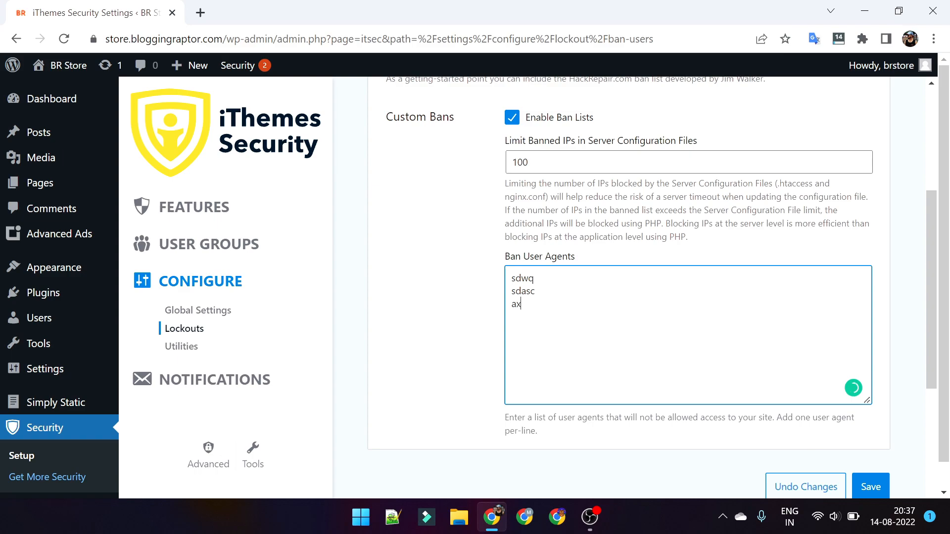
key("ctrl+a")
key("BackSpace")
Review the Ban Users options and open the Local Brute Force settings to examine the login attempt limits
scroll(881, 441, "down", 1)
scroll(875, 434, "up", 1)
scroll(875, 434, "up", 4)
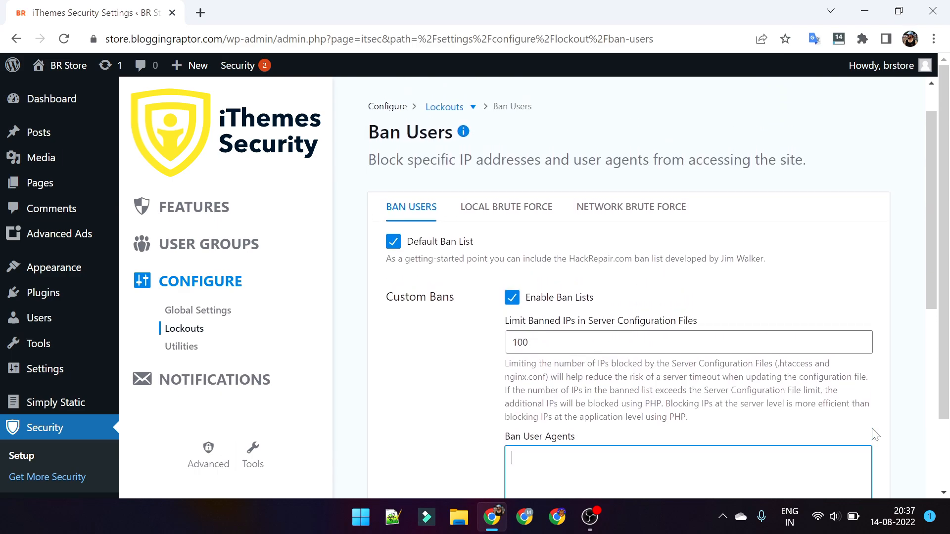
scroll(875, 434, "down", 1)
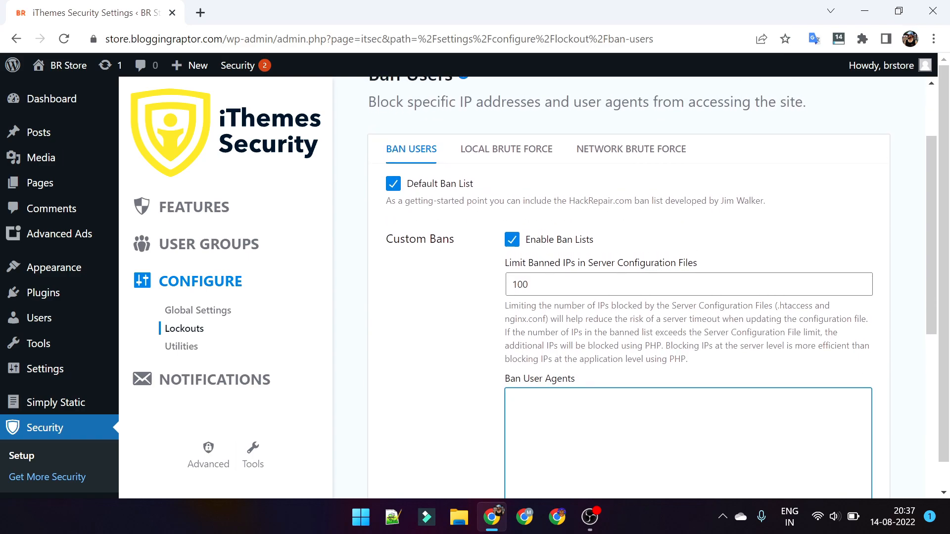
scroll(598, 430, "down", 4)
scroll(899, 386, "up", 5)
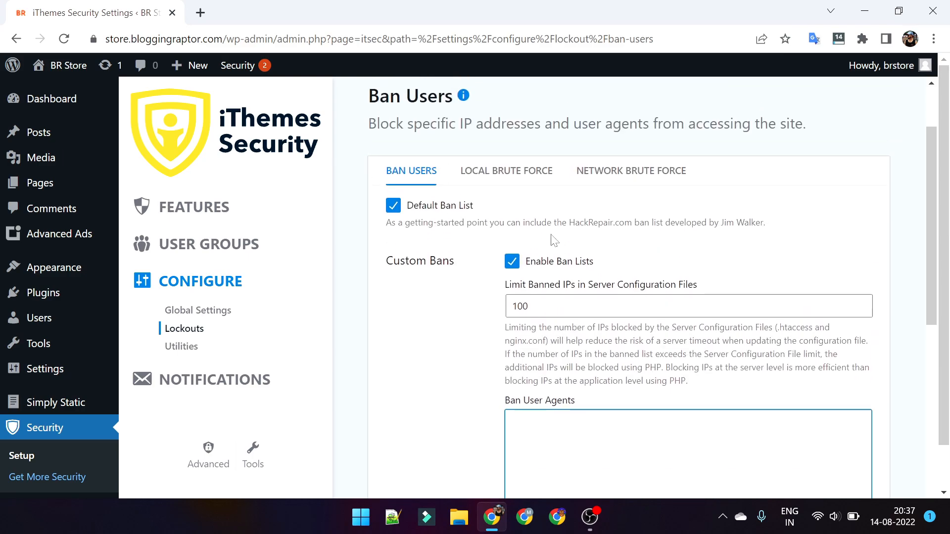
left_click(502, 181)
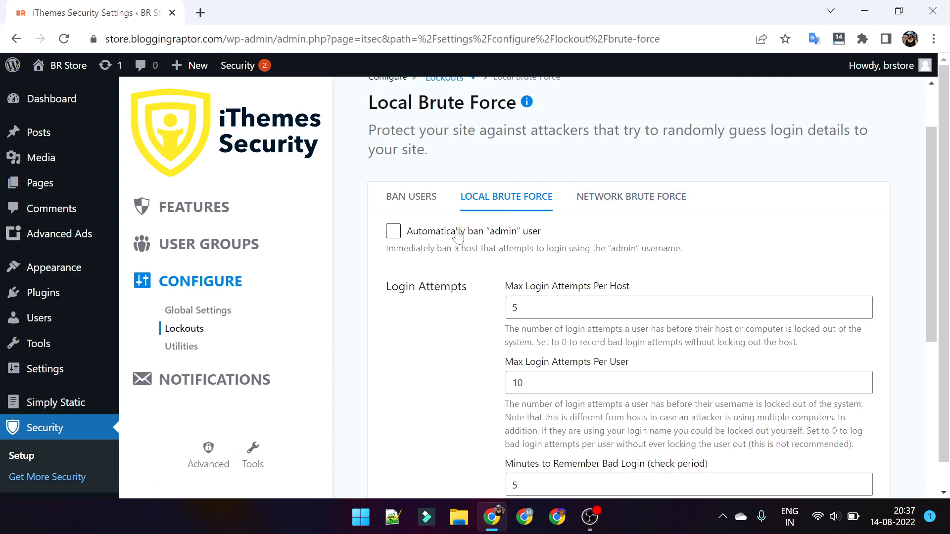
scroll(534, 285, "down", 1)
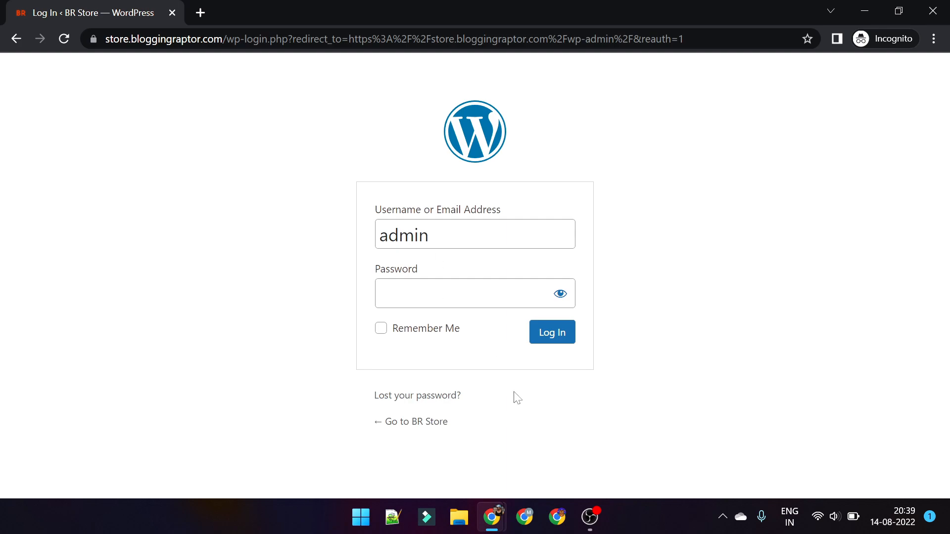
Return from the incognito login page to the Local Brute Force settings and try the automatic ban of the "admin" user
mouse_move(491, 517)
left_click(458, 481)
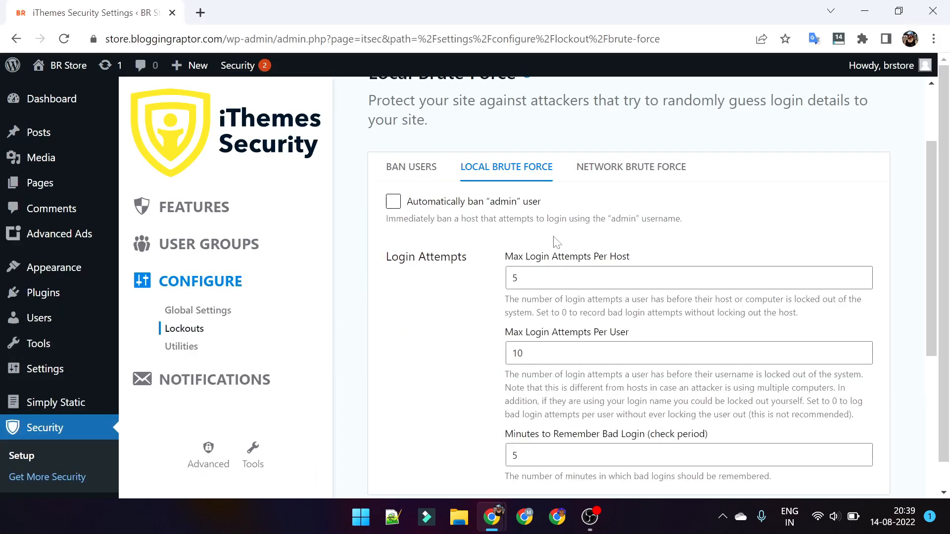
left_click(393, 202)
left_click(393, 203)
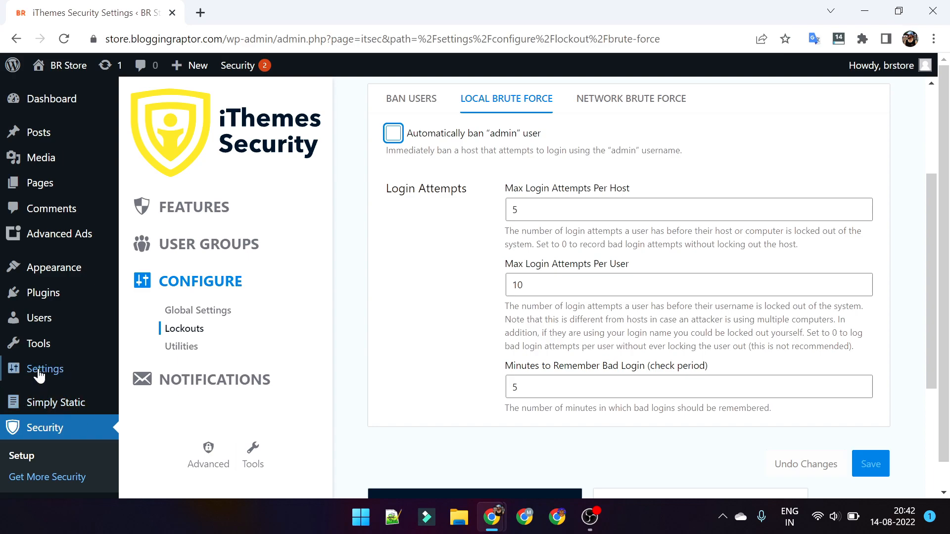
mouse_move(40, 323)
left_click(617, 177)
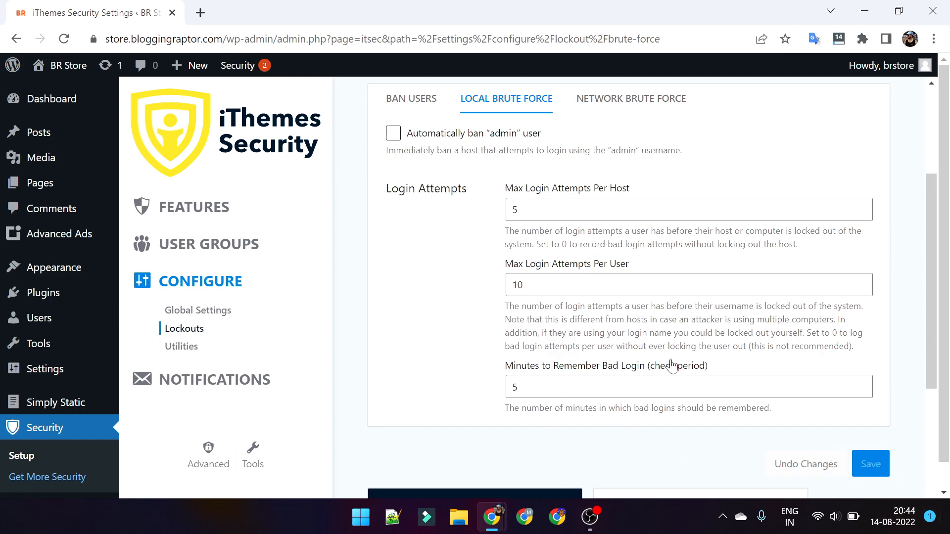
Open the Network Brute Force settings and review the API configuration fields
scroll(618, 202, "up", 1)
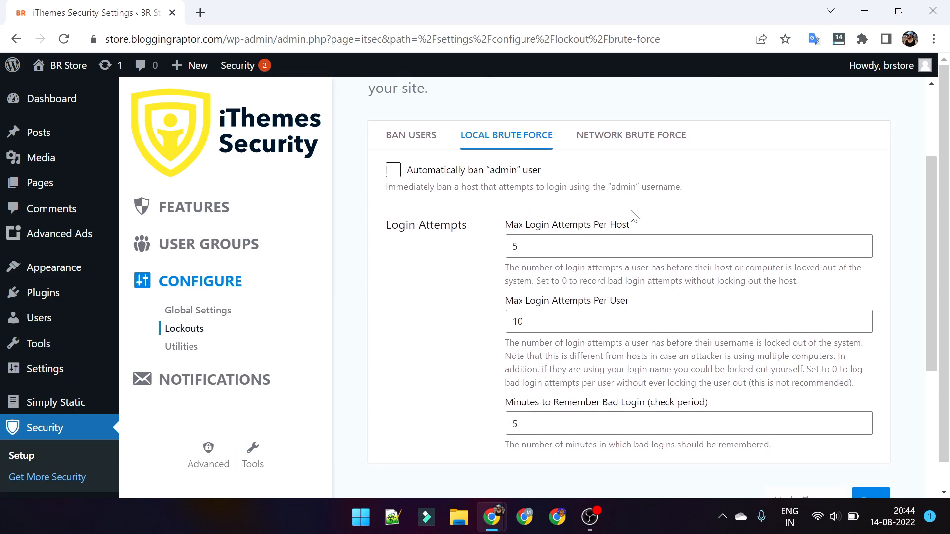
left_click(616, 142)
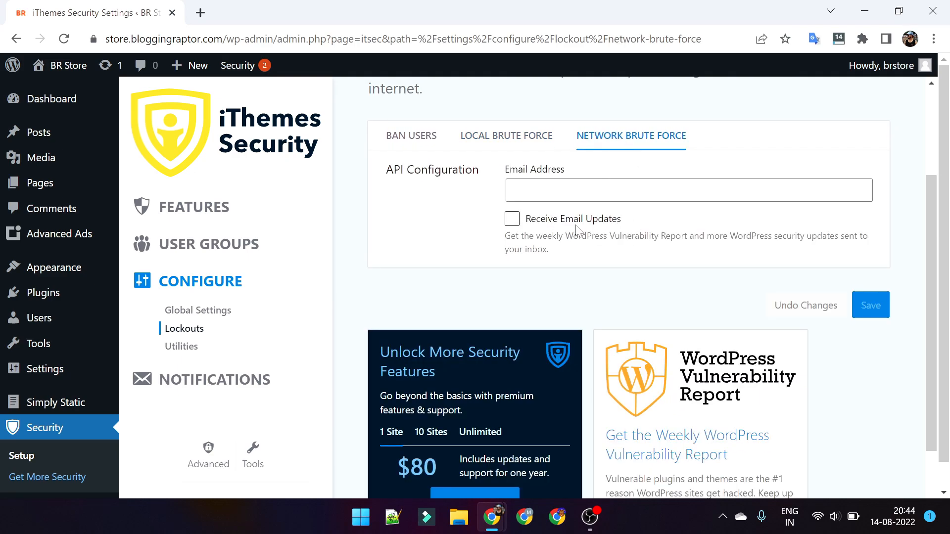
scroll(540, 215, "up", 3)
scroll(277, 164, "up", 1)
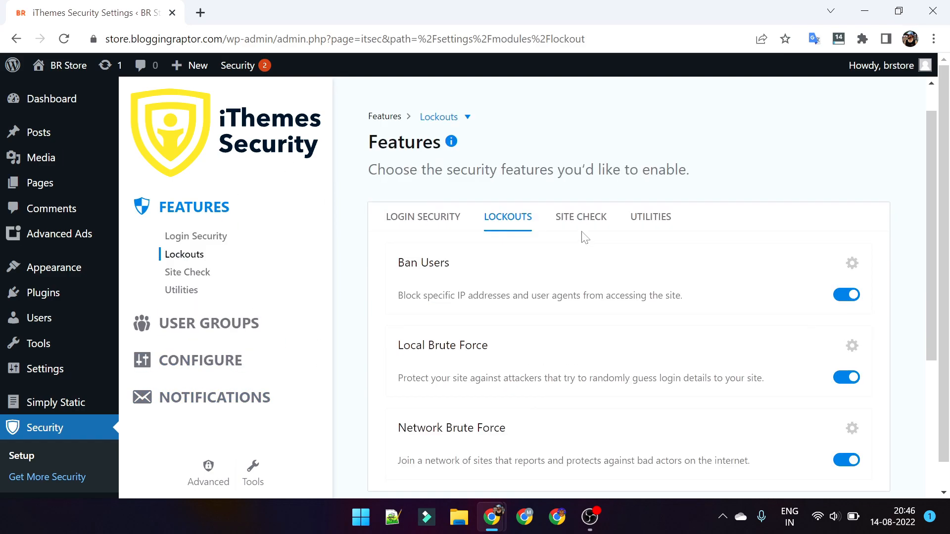
Enable File Change monitoring in the Site Check features and open its settings to review the excluded files
left_click(584, 225)
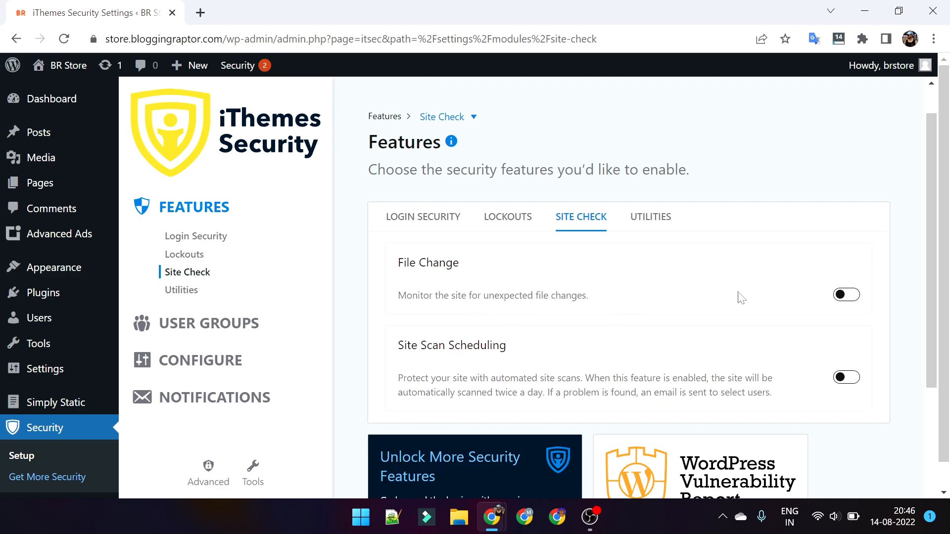
left_click(847, 296)
left_click(851, 262)
scroll(699, 276, "down", 3)
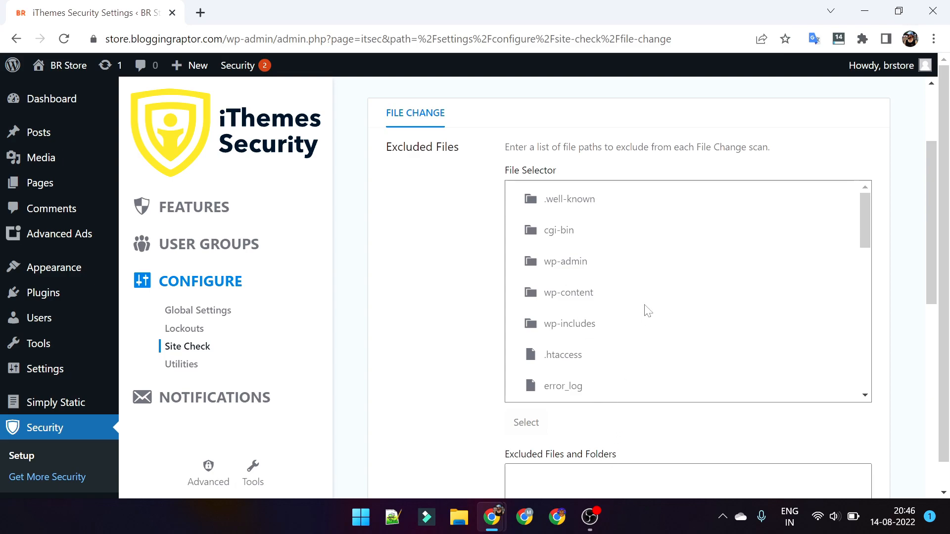
scroll(649, 311, "down", 3)
scroll(638, 386, "up", 3)
scroll(875, 407, "down", 1)
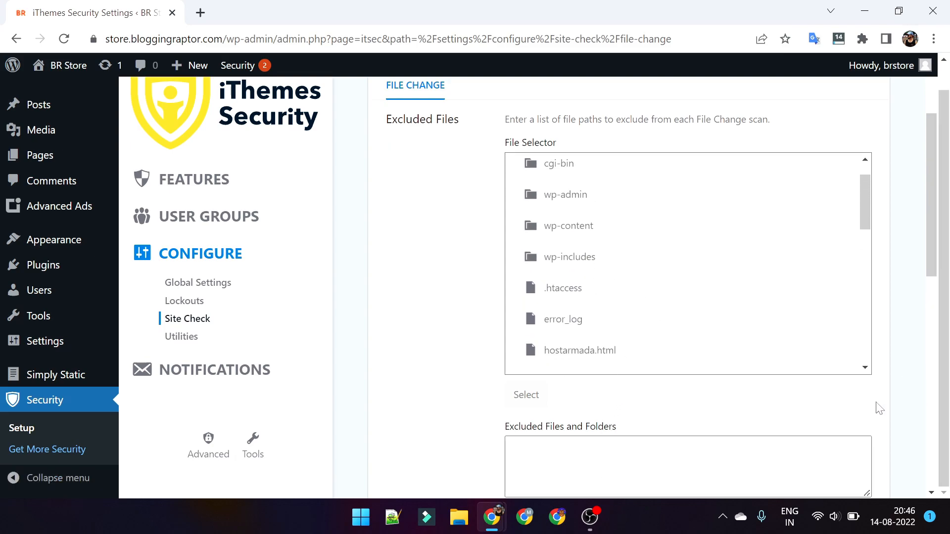
Switch to the incognito login page, shorten its address to end at wp-login.php, and return to the File Change settings
scroll(901, 418, "up", 3)
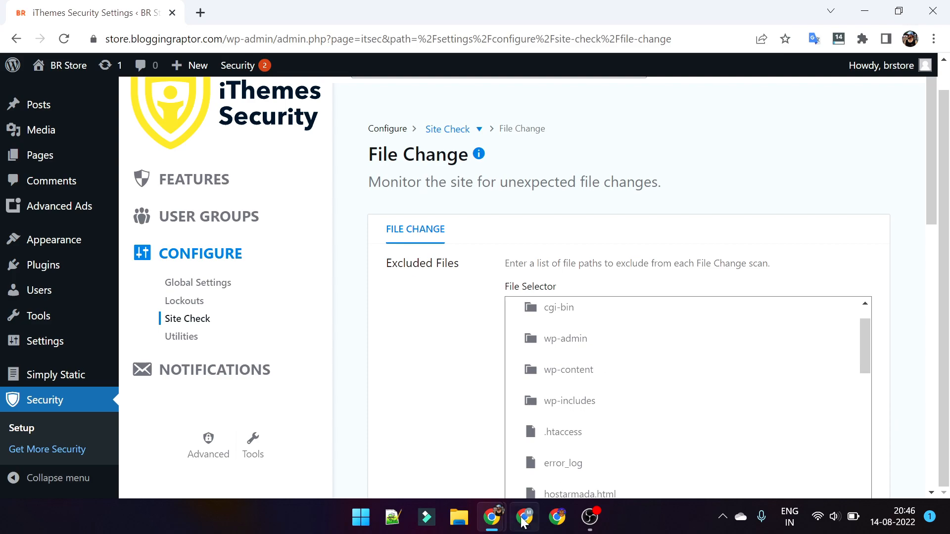
mouse_move(491, 517)
left_click(541, 454)
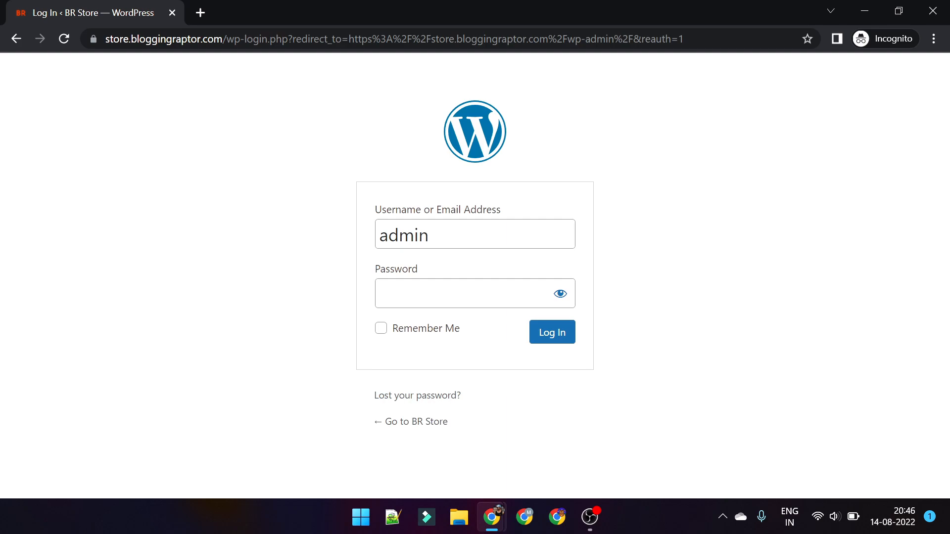
left_click_drag(288, 39, 729, 7)
key("BackSpace")
left_click(274, 340)
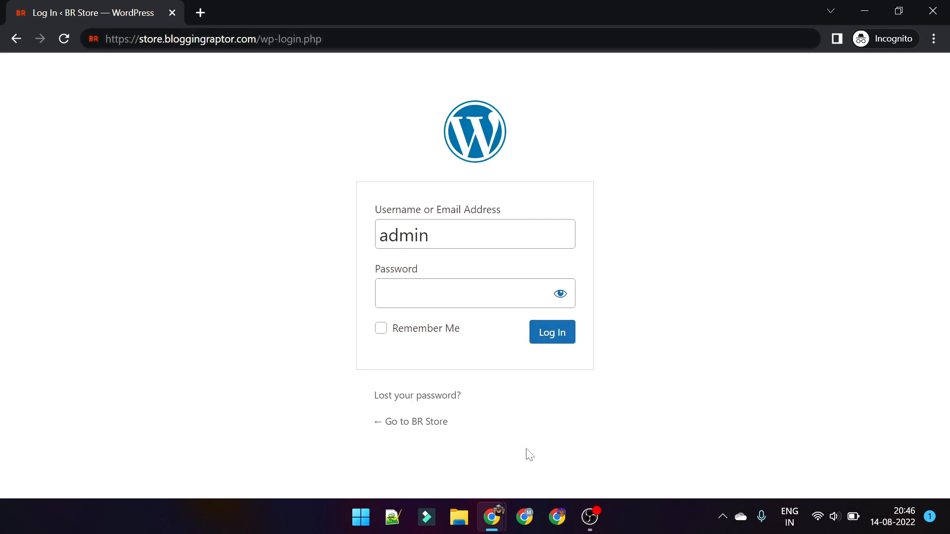
mouse_move(494, 517)
left_click(458, 448)
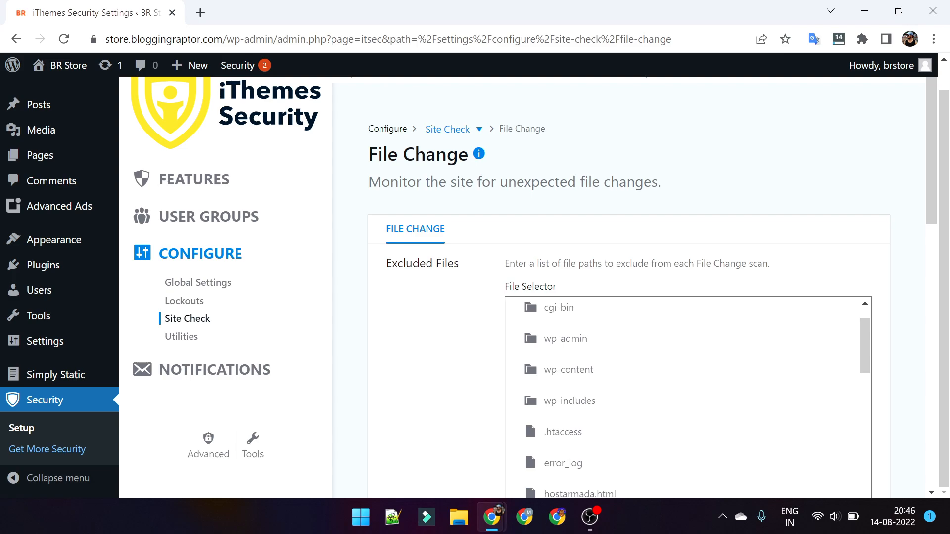
Examine the site's files and folders in the File Change file selector and the exclusion fields below it
scroll(556, 395, "down", 1)
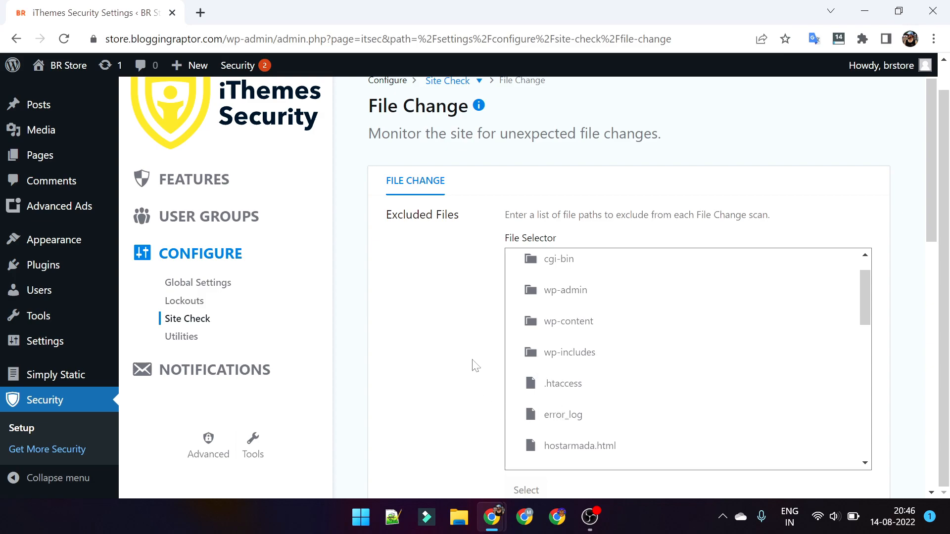
scroll(579, 402, "down", 2)
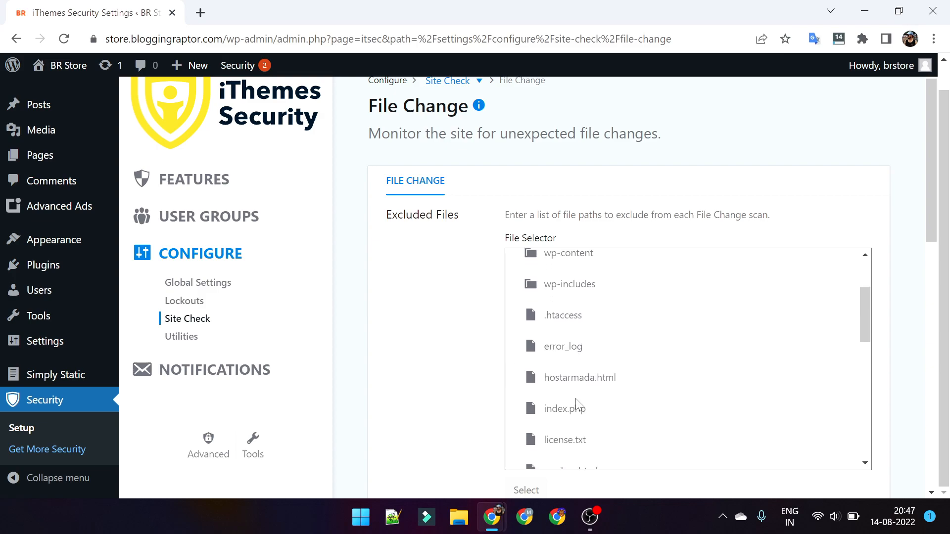
scroll(544, 343, "down", 8)
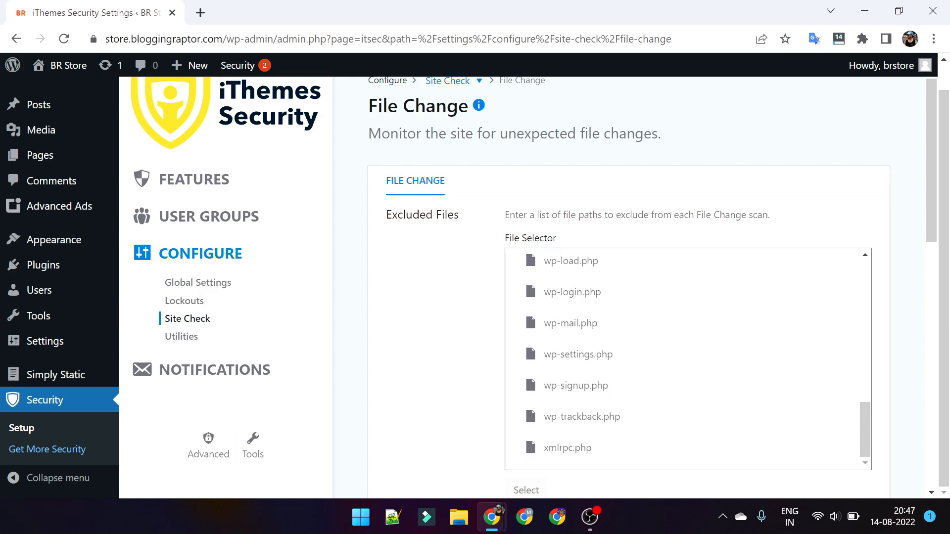
scroll(463, 213, "down", 4)
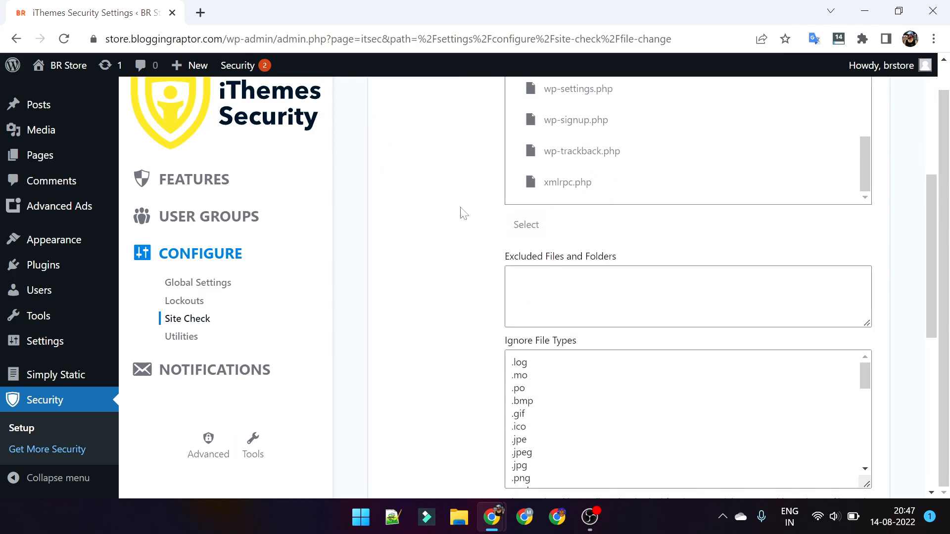
scroll(864, 405, "up", 7)
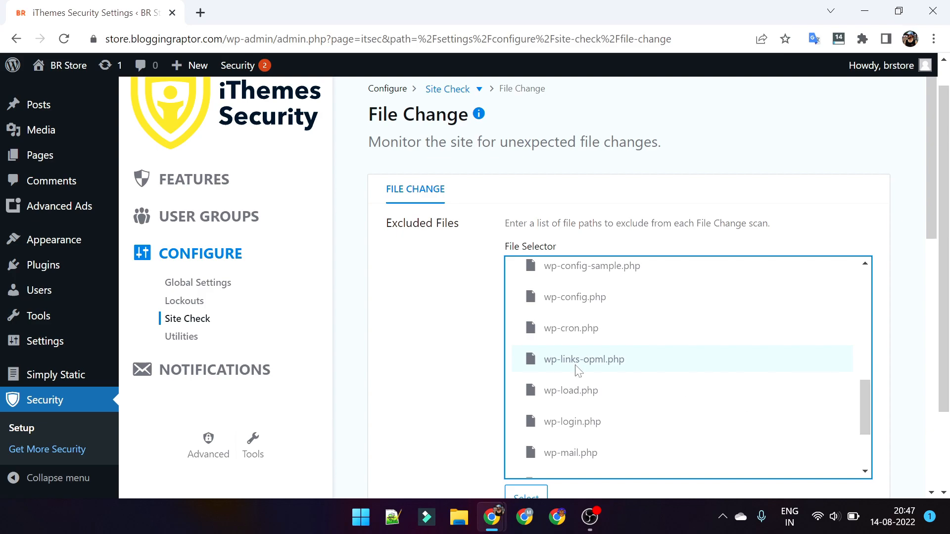
scroll(552, 318, "up", 3)
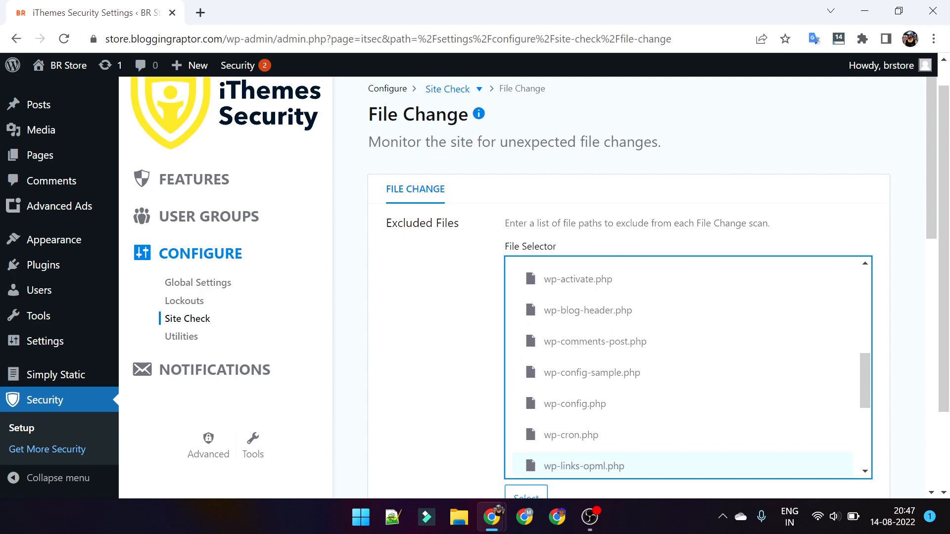
scroll(598, 339, "up", 5)
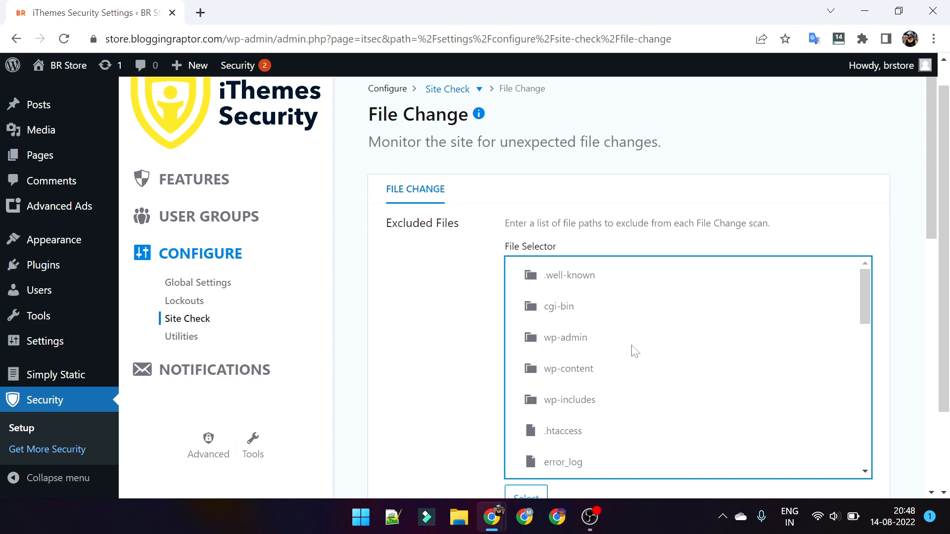
Choose wp-config.php in the file selector and add it to the Excluded Files and Folders list
scroll(472, 351, "down", 1)
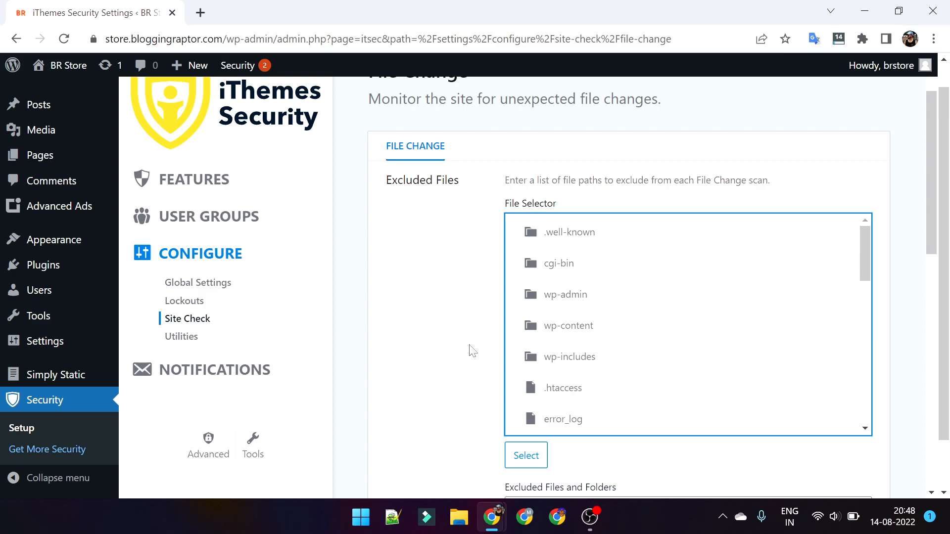
scroll(643, 398, "down", 5)
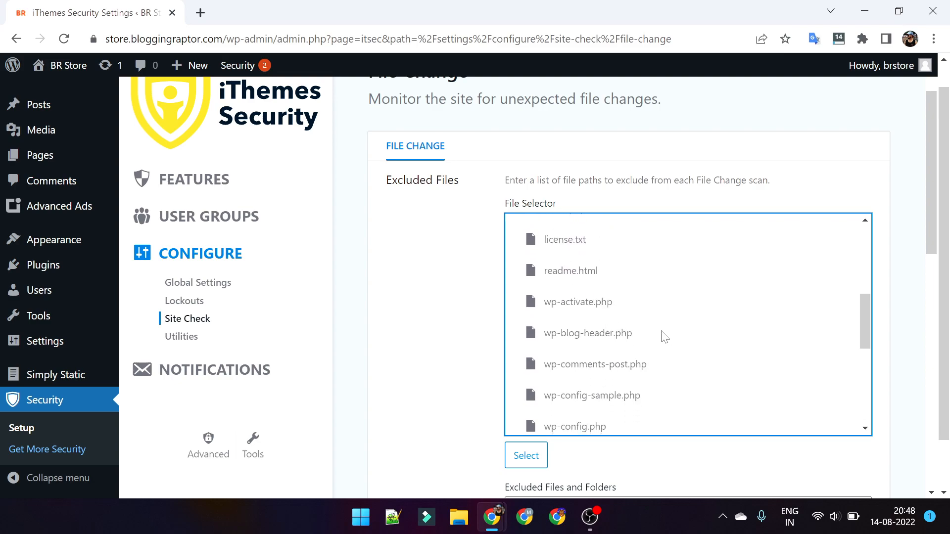
scroll(590, 397, "down", 2)
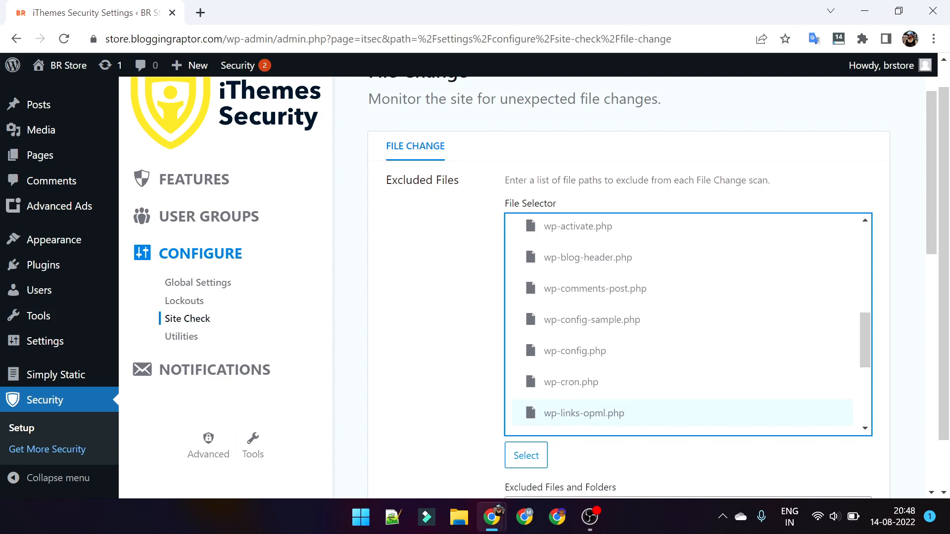
left_click(574, 350)
scroll(574, 349, "down", 1)
left_click(526, 455)
scroll(499, 376, "down", 2)
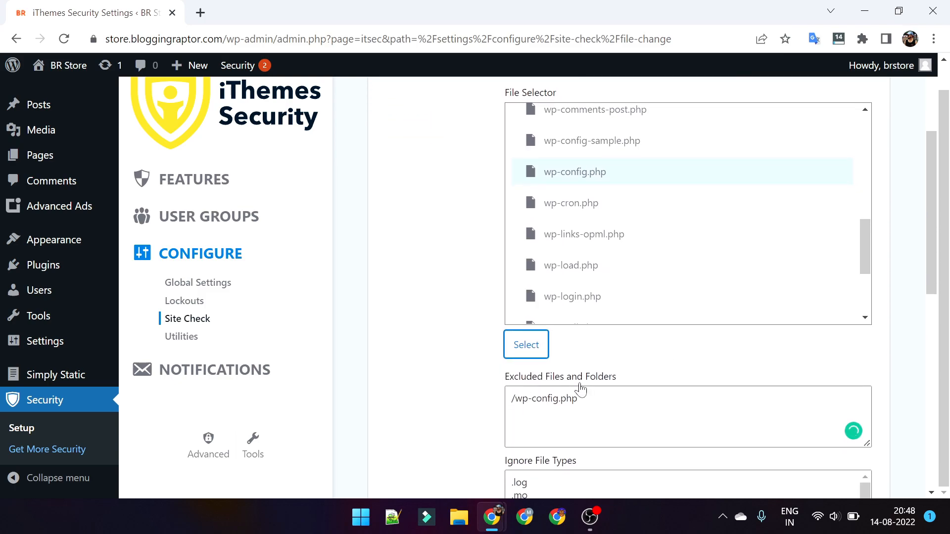
Enter the sample text "shfdjasj" below the wp-config.php entry, and clear the whole Excluded Files and Folders list
left_click(567, 399)
type("shfdja")
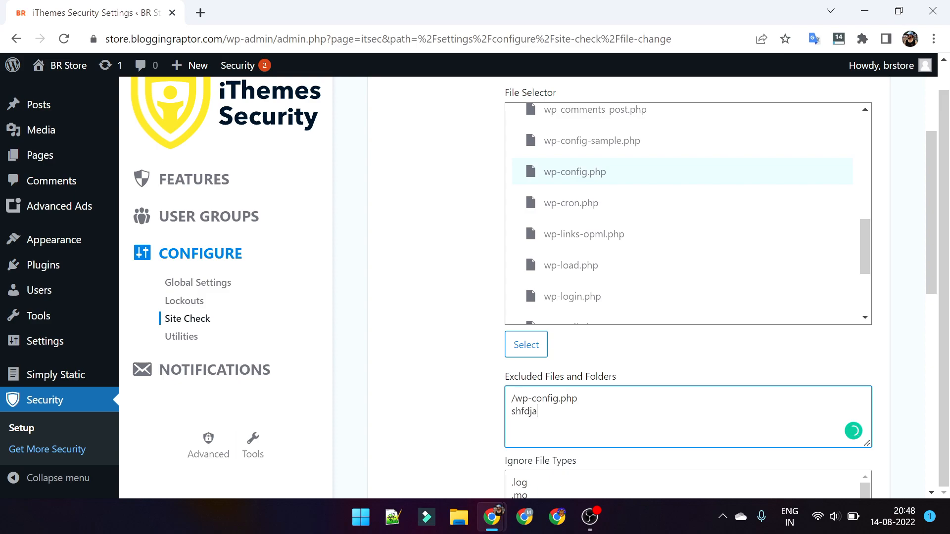
type("sj")
key("ctrl+a")
key("BackSpace")
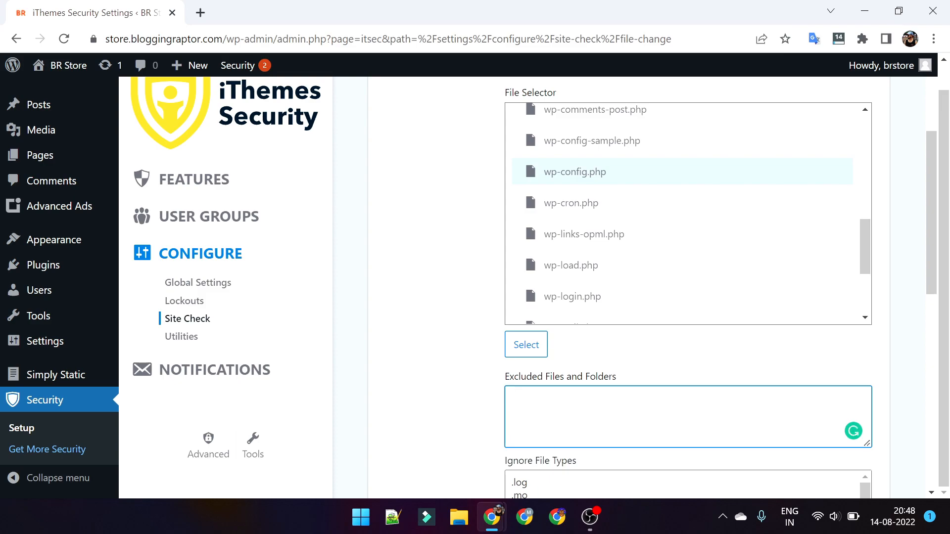
left_click(466, 382)
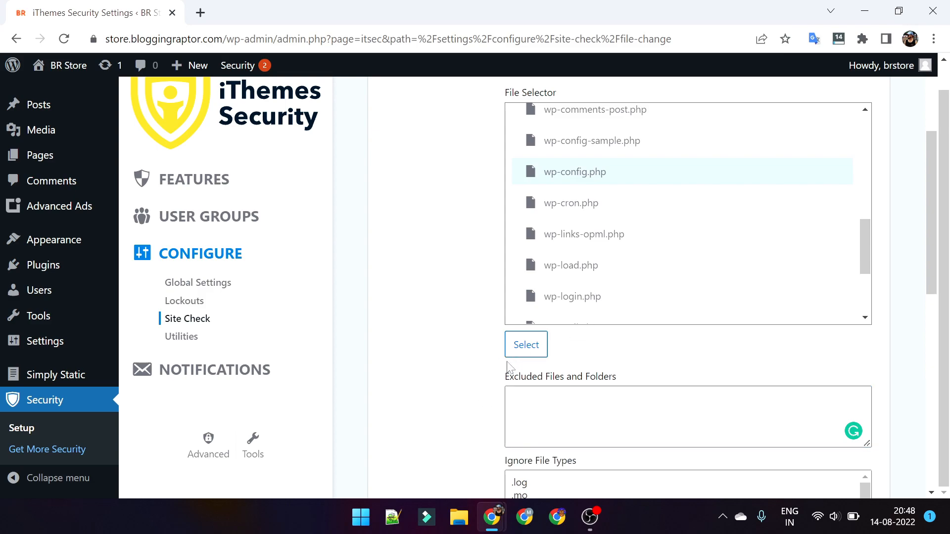
Review the File Change file selector and read through the extensions in the Ignore File Types list
scroll(562, 159, "up", 8)
scroll(583, 206, "up", 1)
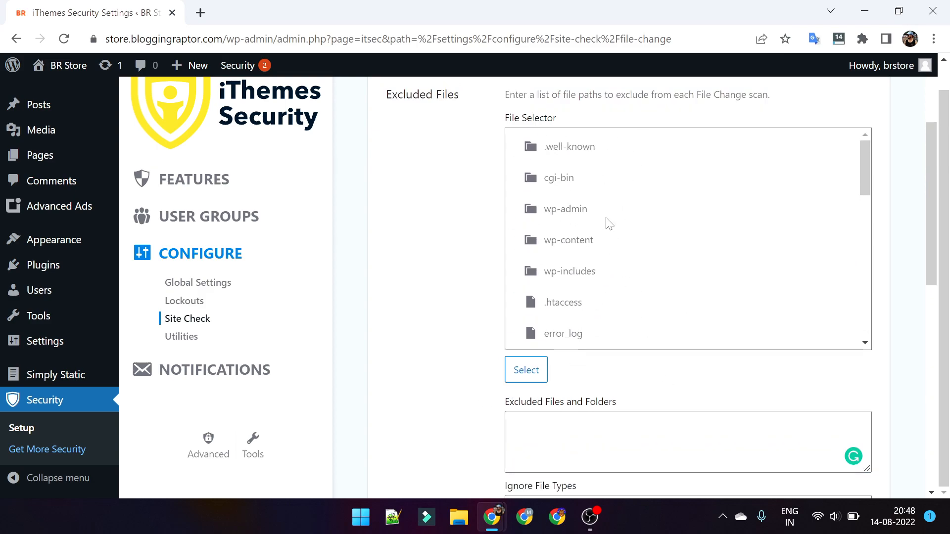
scroll(458, 278, "down", 4)
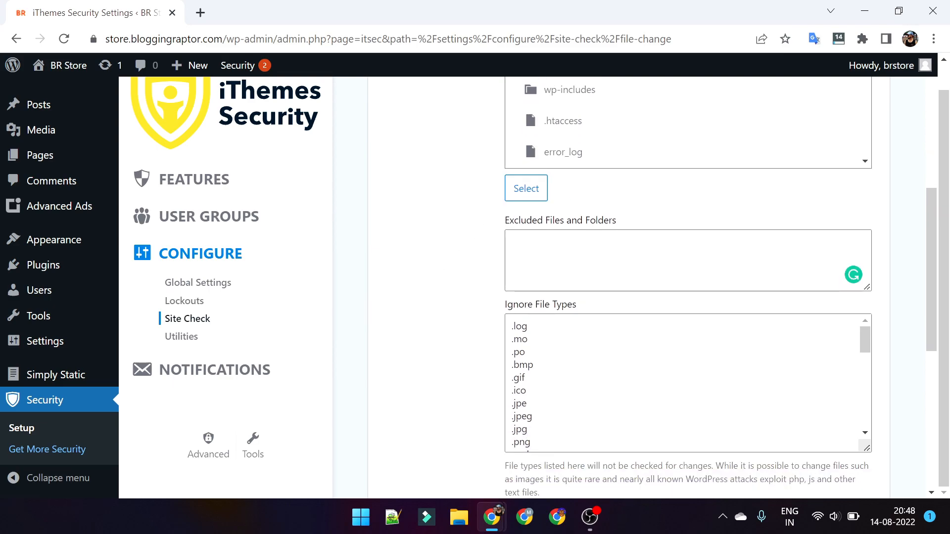
scroll(414, 331, "down", 2)
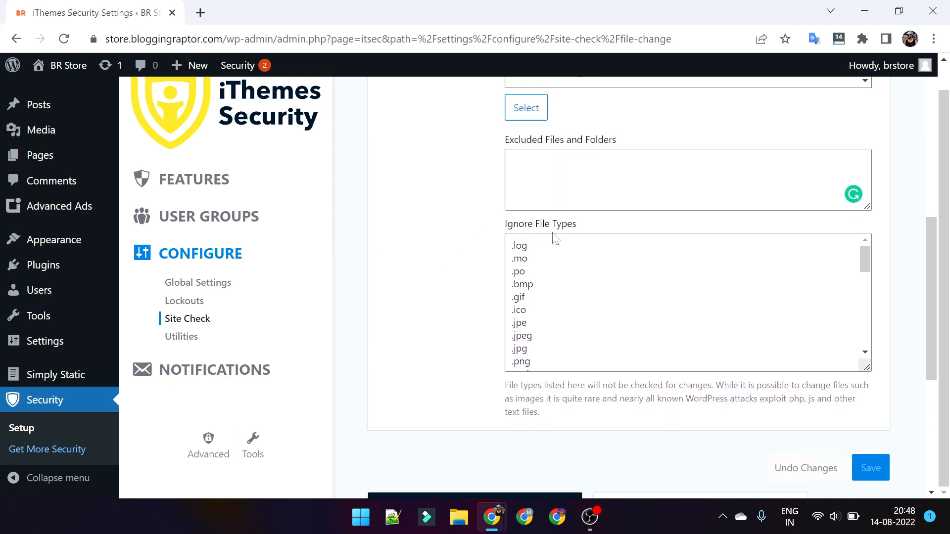
scroll(628, 287, "up", 8)
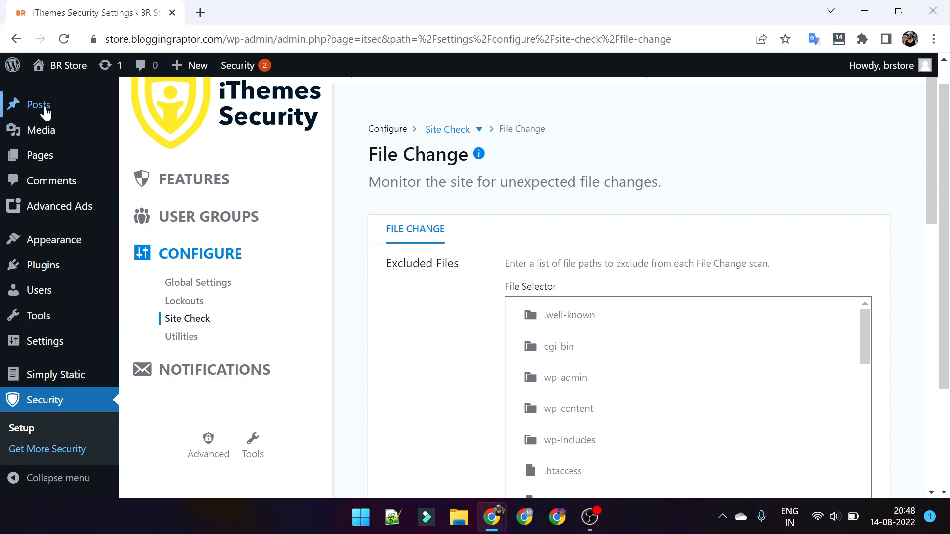
mouse_move(14, 138)
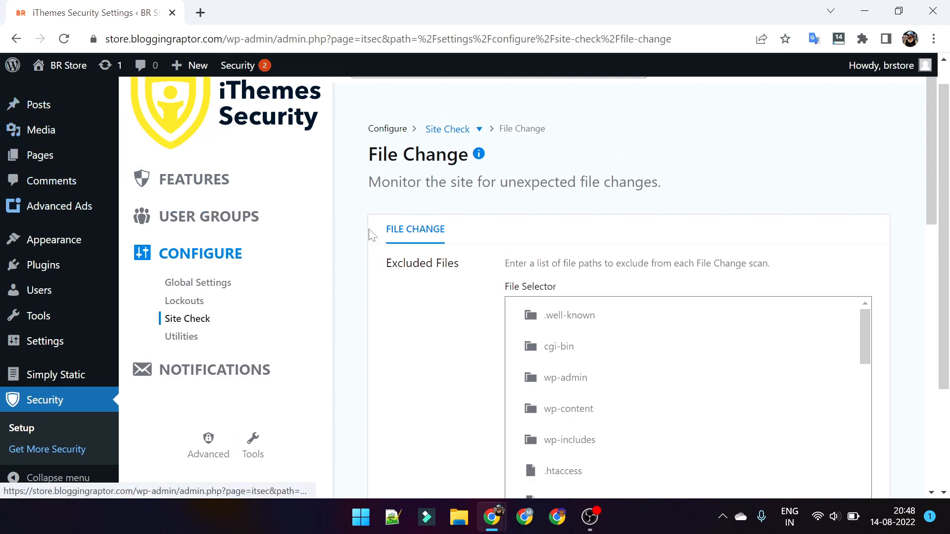
scroll(442, 341, "down", 5)
scroll(459, 367, "down", 2)
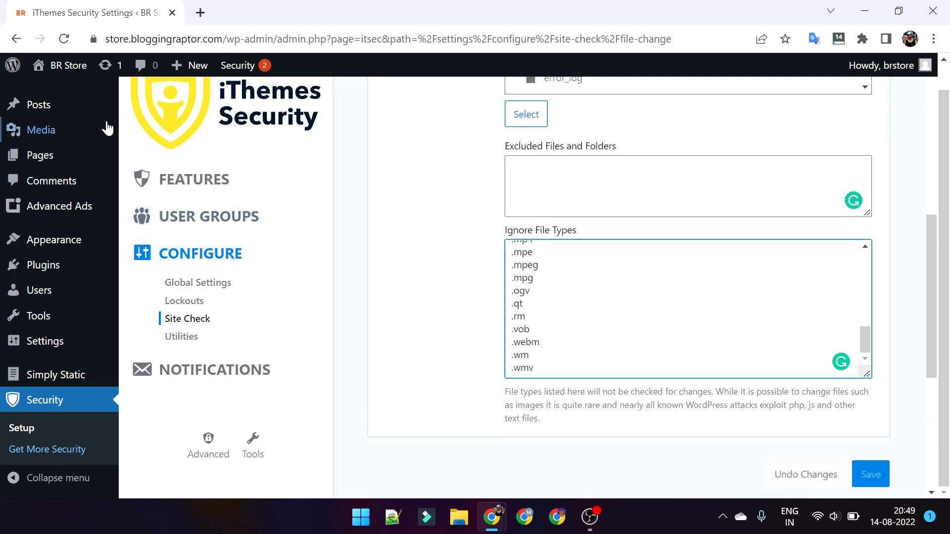
mouse_move(23, 131)
left_click_drag(864, 340, 865, 262)
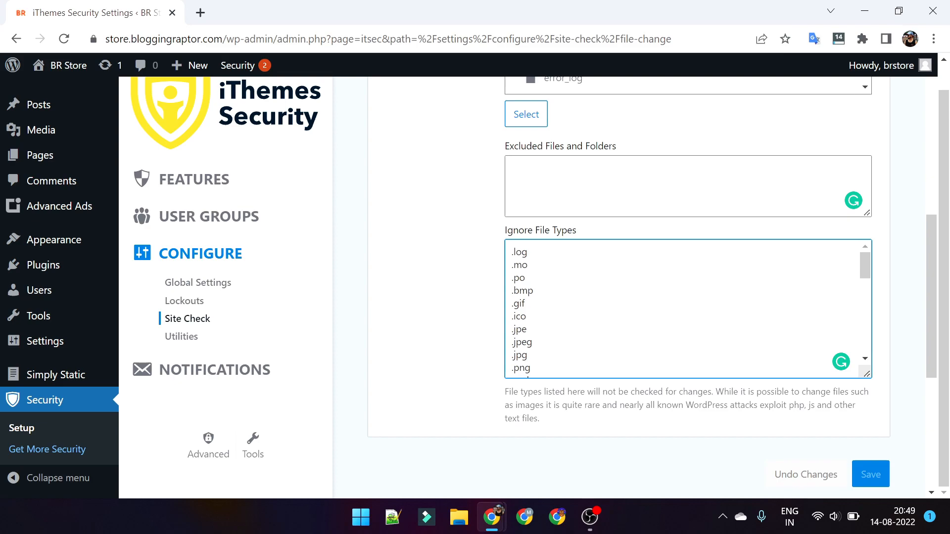
Add .webp on a new line at the end of the Ignore File Types list
key("ctrl+End")
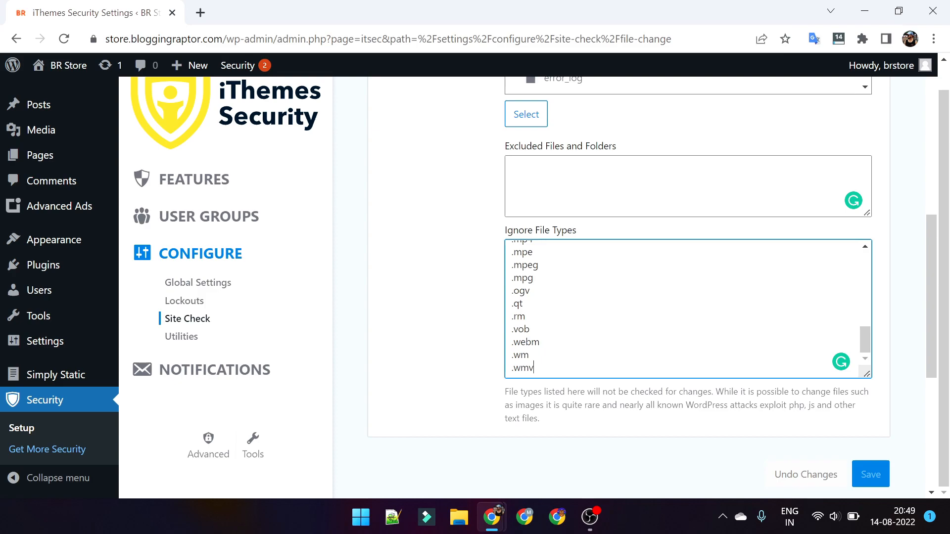
key("Return")
type(".webp")
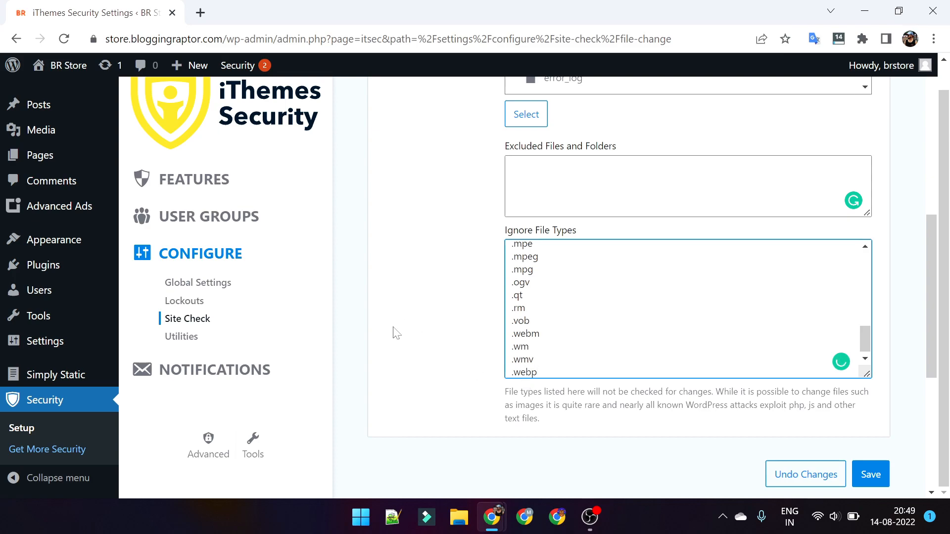
left_click(445, 277)
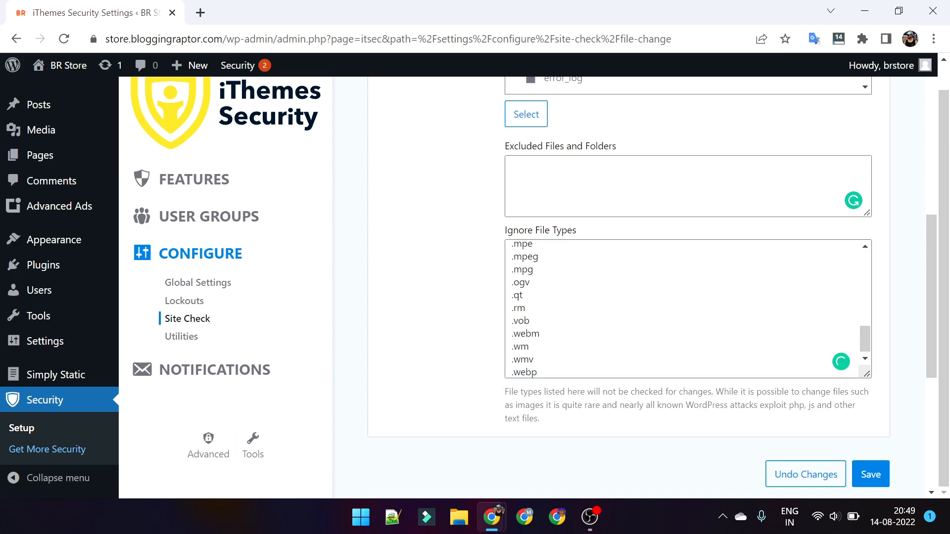
Look over the Ignore File Types list once more and save the File Change settings
scroll(547, 245, "up", 3)
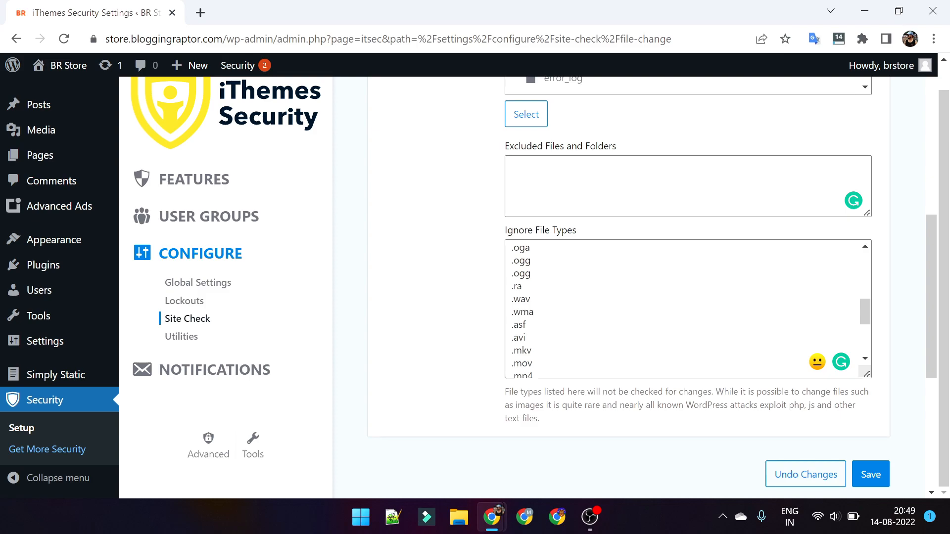
scroll(688, 309, "down", 3)
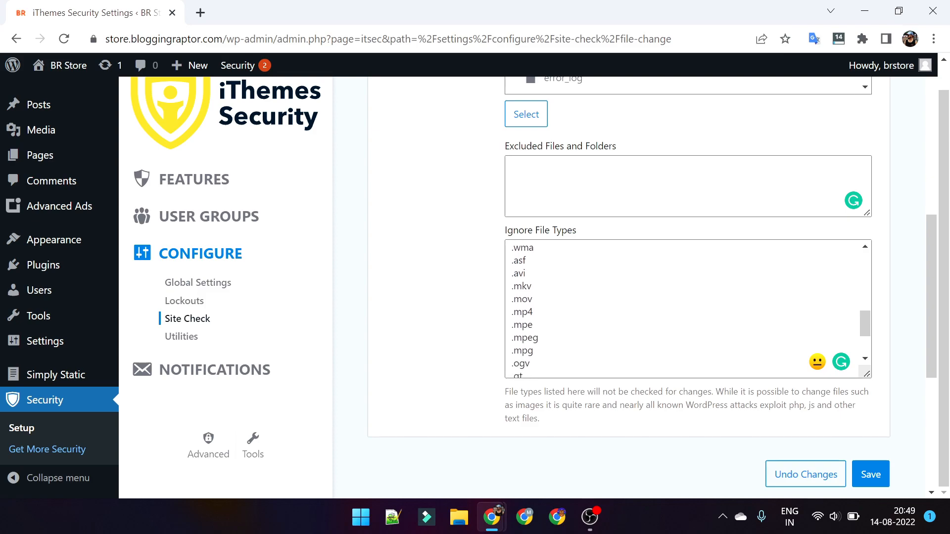
scroll(688, 309, "up", 7)
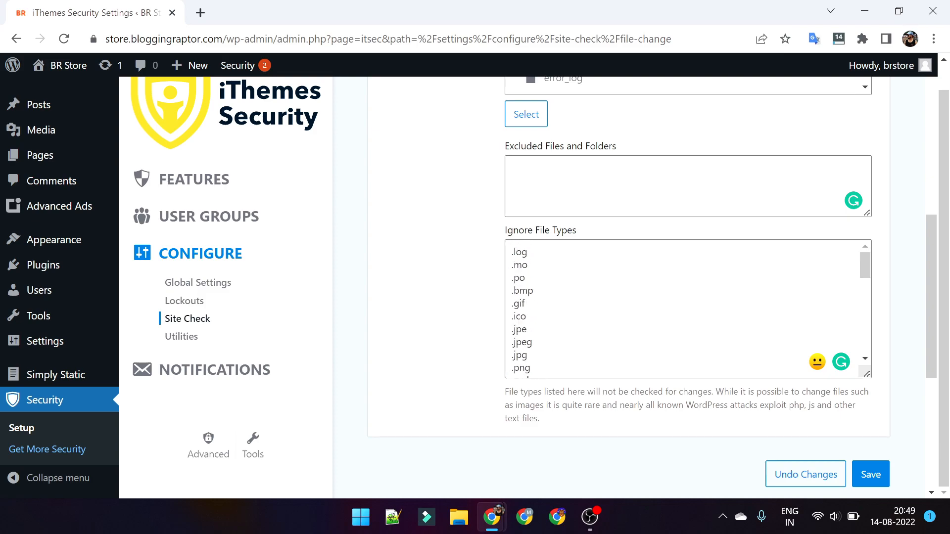
scroll(467, 280, "up", 5)
scroll(474, 174, "up", 2)
scroll(500, 291, "down", 15)
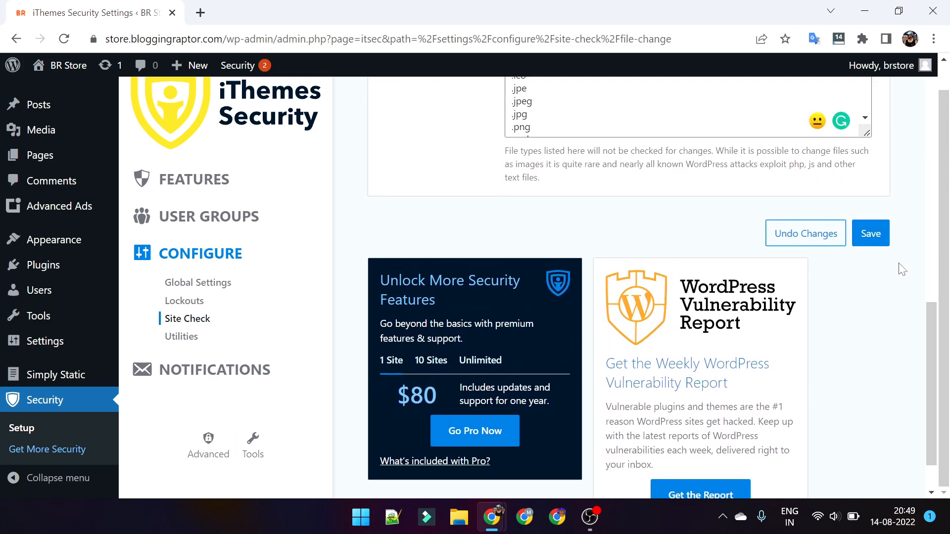
scroll(886, 263, "up", 1)
left_click(872, 249)
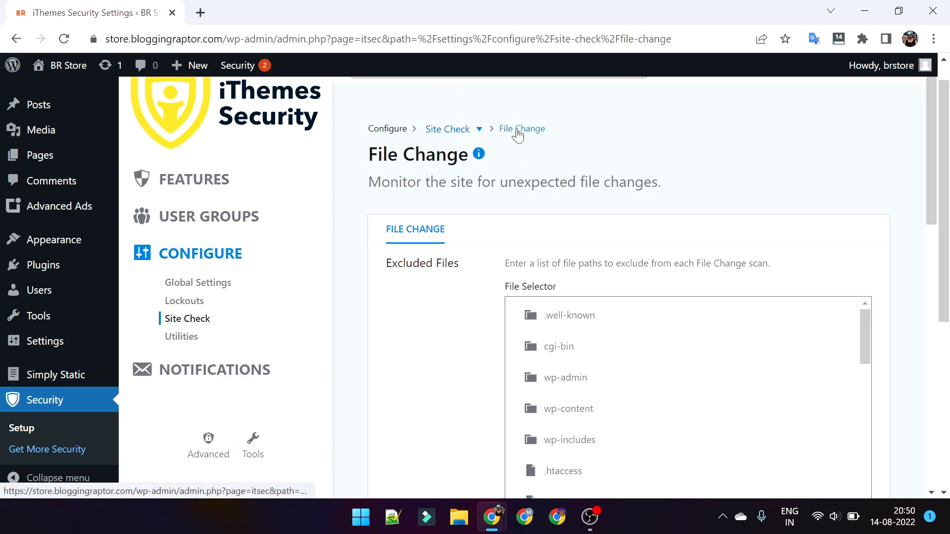
Return to the Site Check features, enable Site Scan Scheduling and read its description
left_click(451, 130)
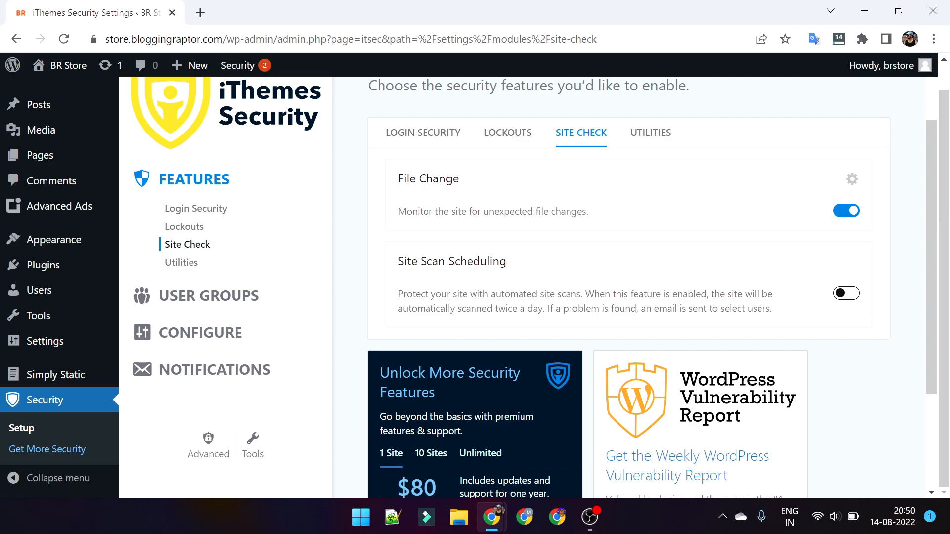
left_click(847, 293)
left_click_drag(494, 308, 544, 308)
left_click(544, 291)
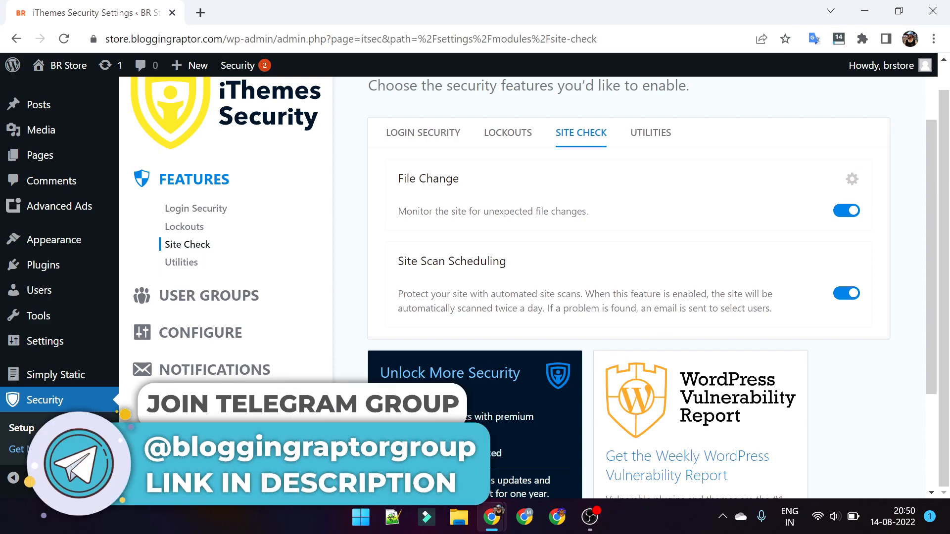
Turn off Site Scan Scheduling in the Site Check features
left_click_drag(654, 309, 734, 299)
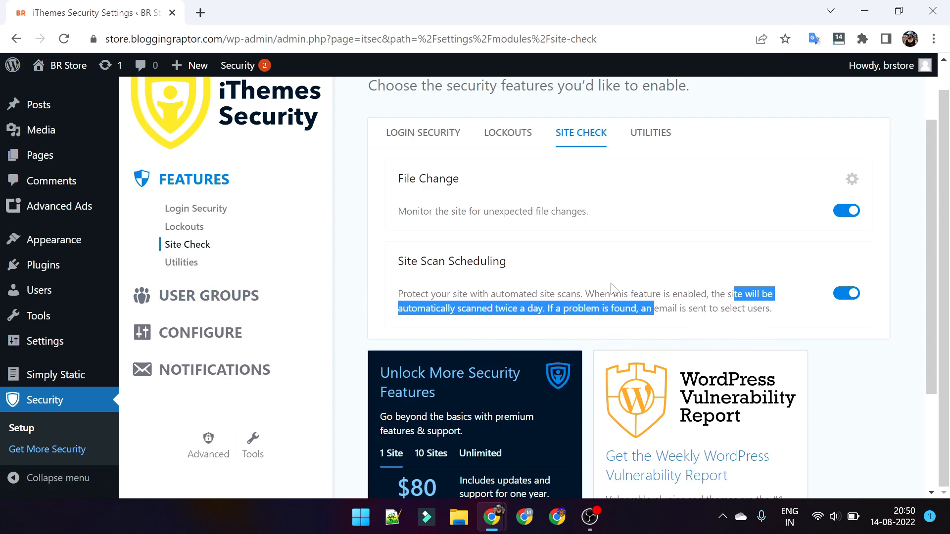
scroll(612, 289, "up", 1)
left_click(847, 317)
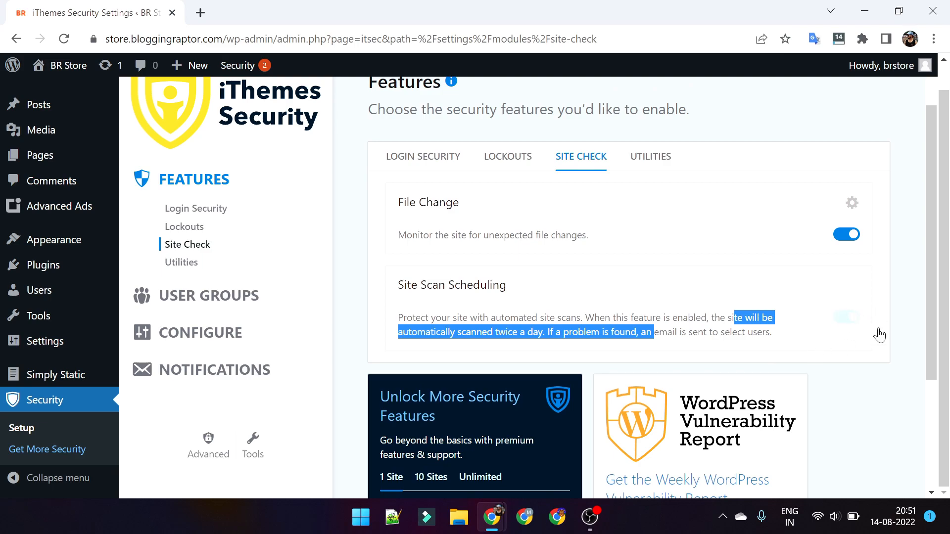
scroll(679, 361, "up", 1)
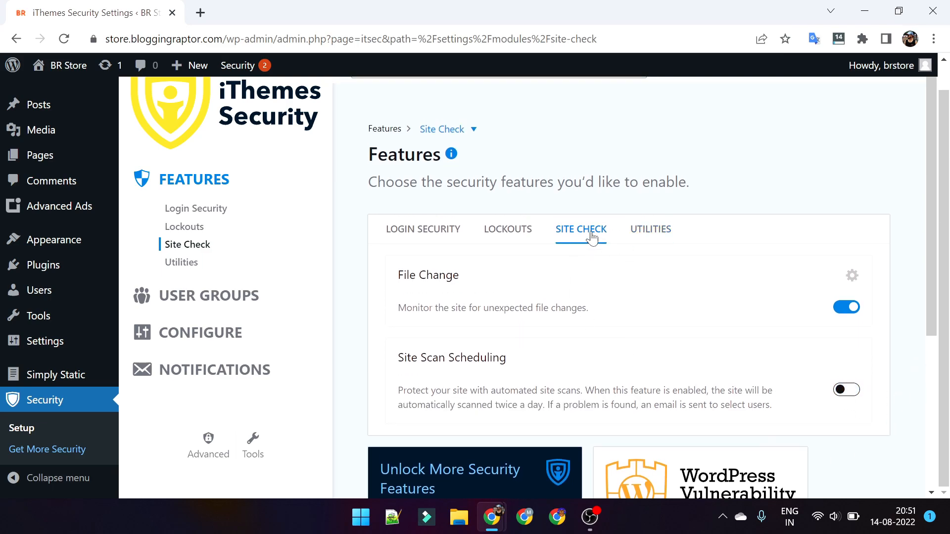
Open the Utilities features and read the Enforce SSL description
left_click(654, 232)
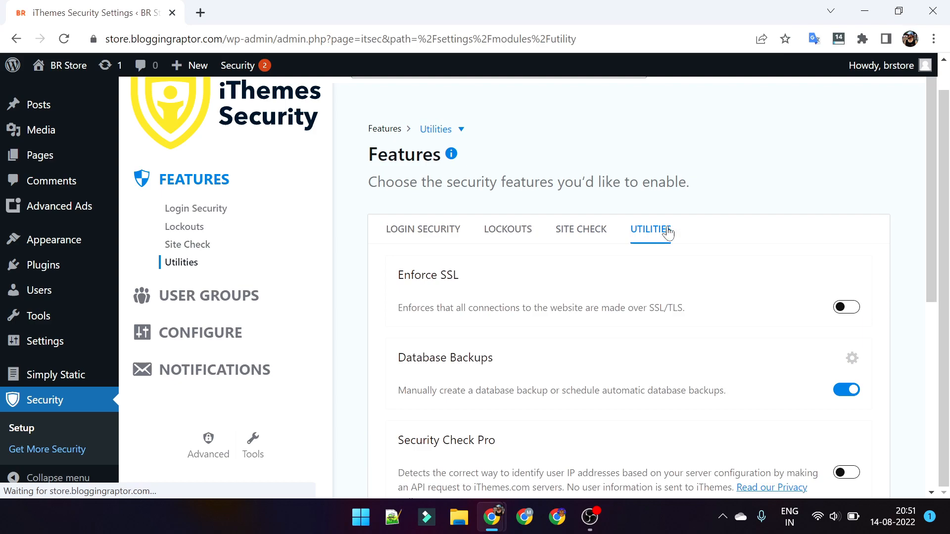
scroll(700, 253, "down", 1)
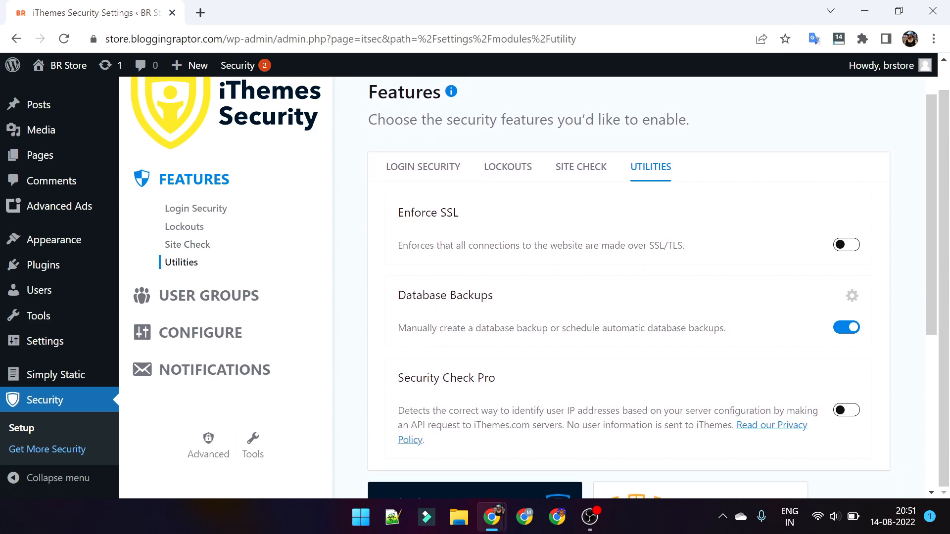
double_click(450, 214)
left_click(568, 216)
Load bloggingraptor.com in a new tab, inspect the https prefix of its address, and close the tab
left_click(200, 14)
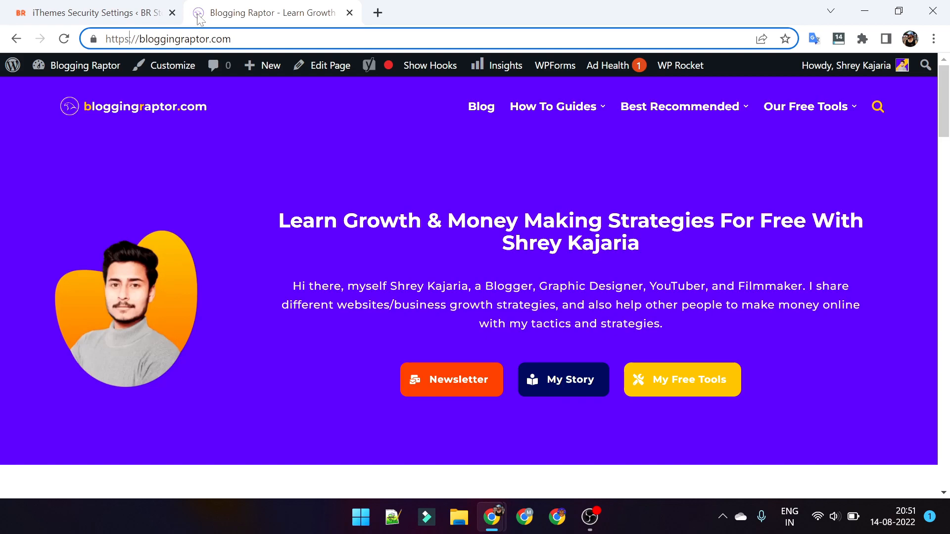
key("BackSpace")
key("Return")
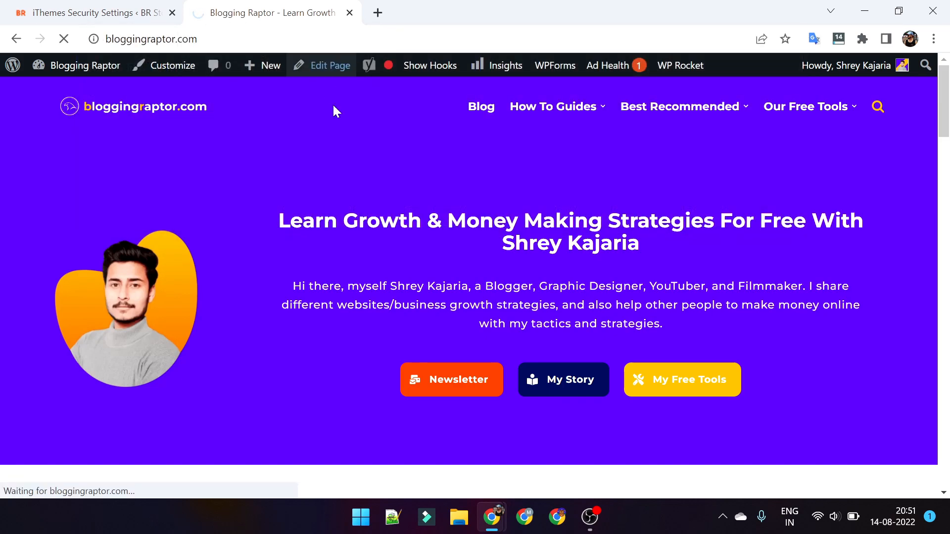
left_click(171, 40)
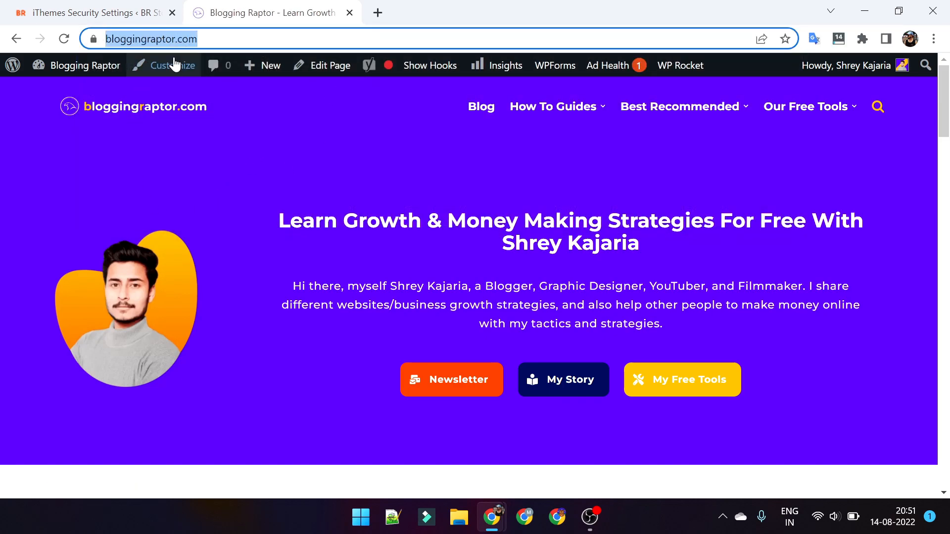
key("Left")
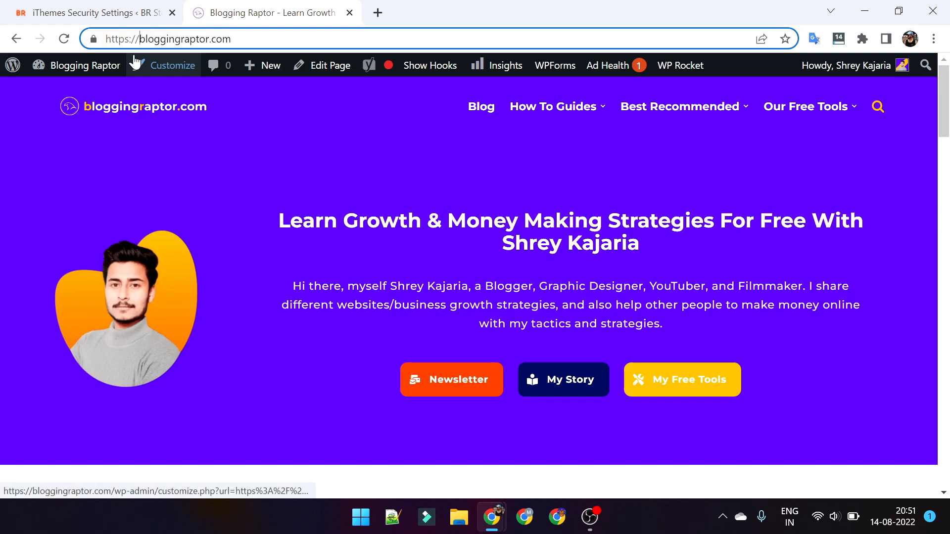
left_click(349, 13)
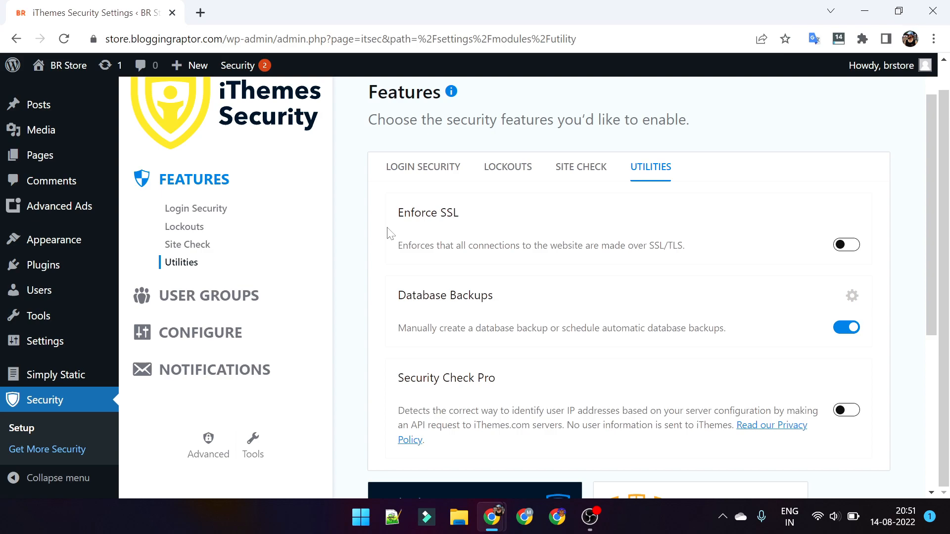
Enable Enforce SSL, and open the Database Backups settings to look over their scheduling and configuration options
left_click(843, 246)
left_click(852, 296)
scroll(856, 299, "down", 1)
scroll(526, 223, "up", 2)
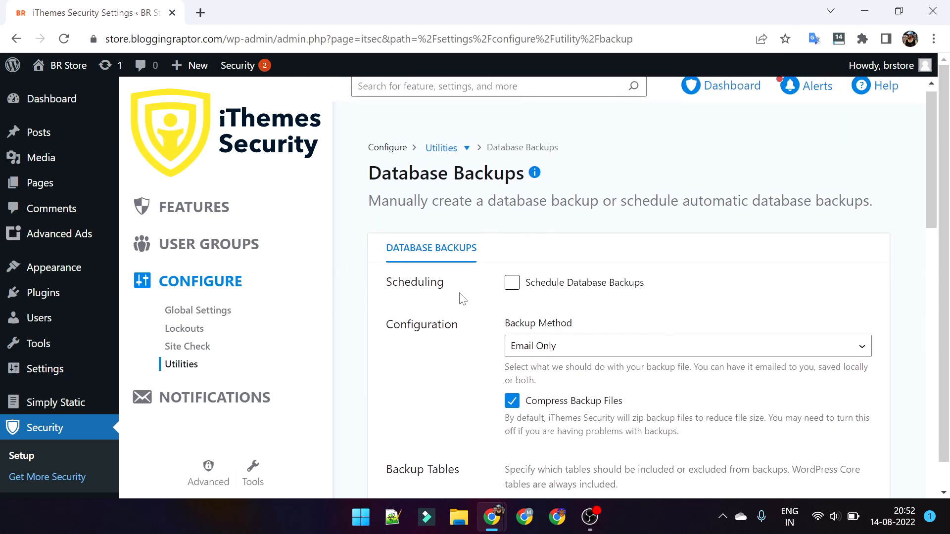
scroll(540, 307, "down", 3)
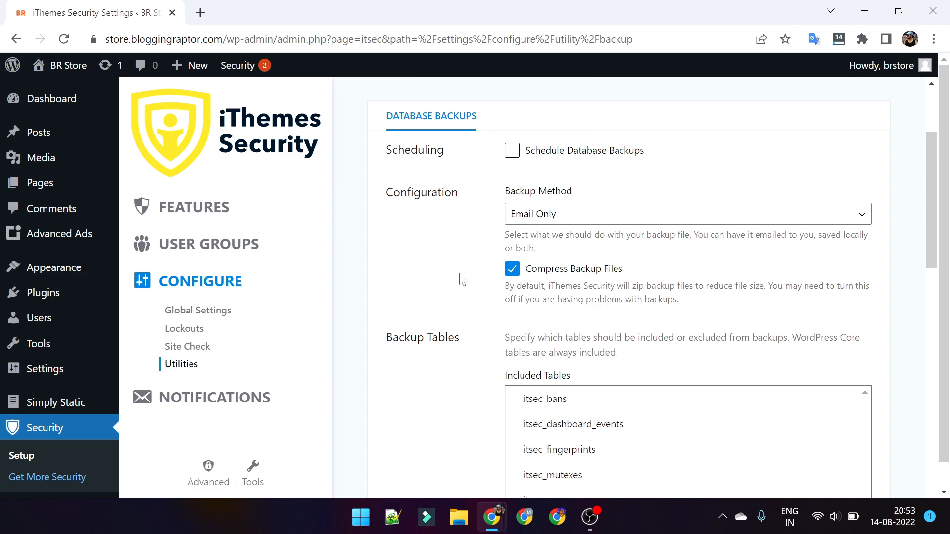
scroll(487, 237, "up", 1)
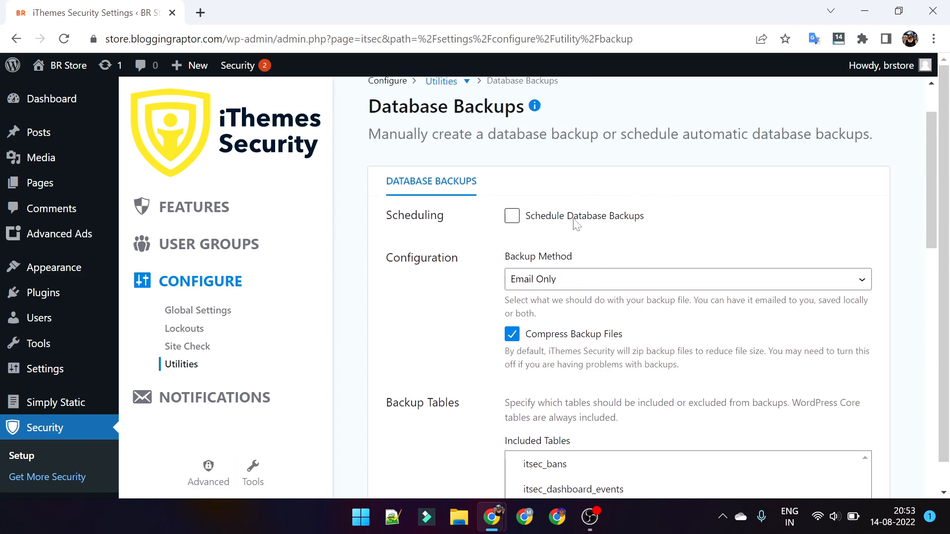
Try scheduling database backups with a custom backup interval, such as 7 days, and switch the scheduling off again
left_click(511, 216)
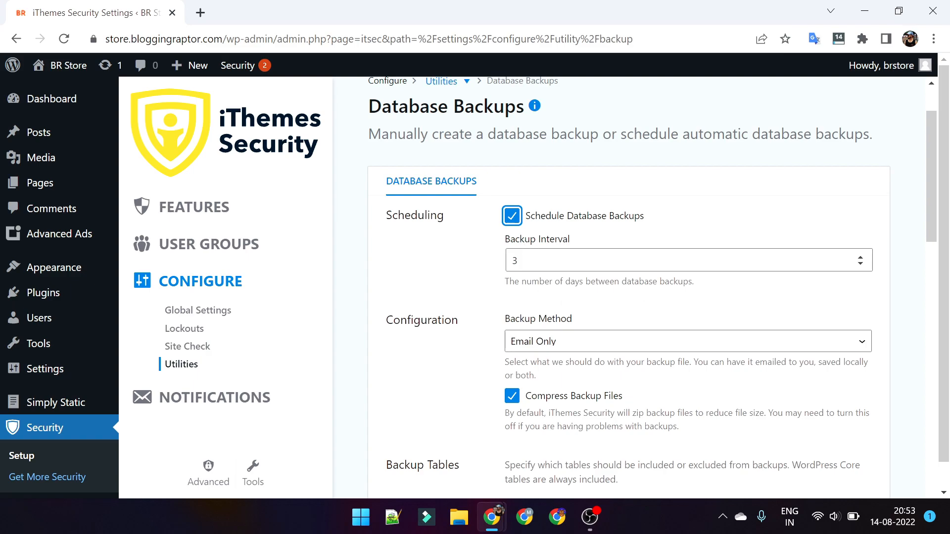
left_click(518, 261)
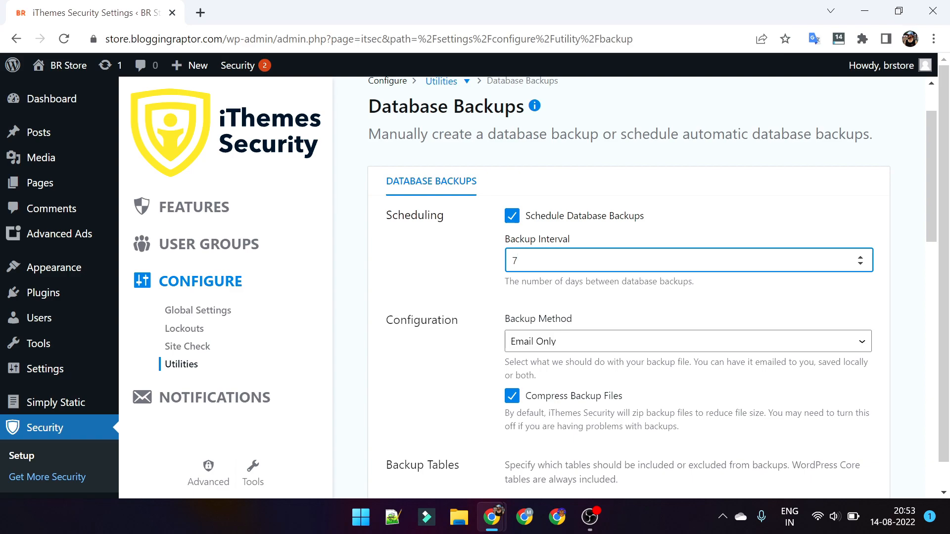
type("140")
left_click(512, 216)
Set the Backup Method to Save Locally and Email
left_click(531, 281)
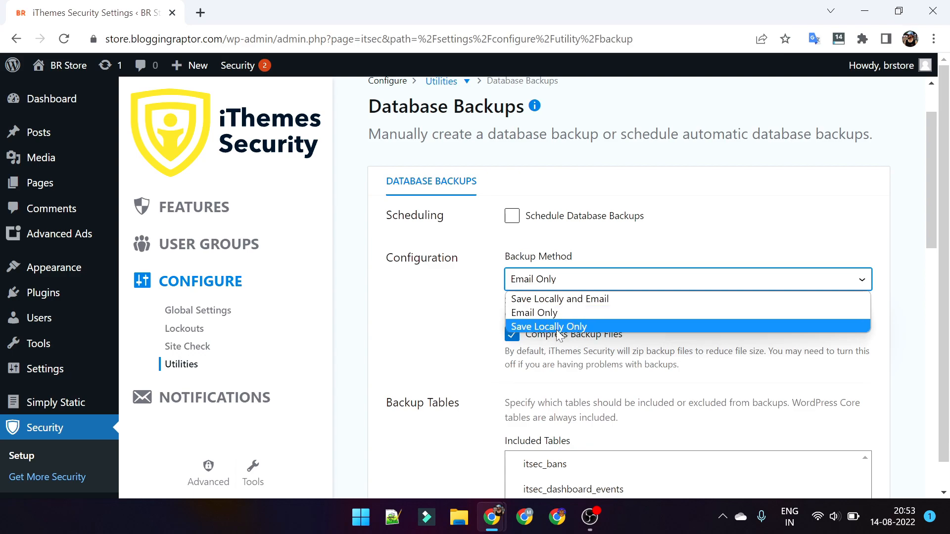
scroll(549, 341, "up", 2)
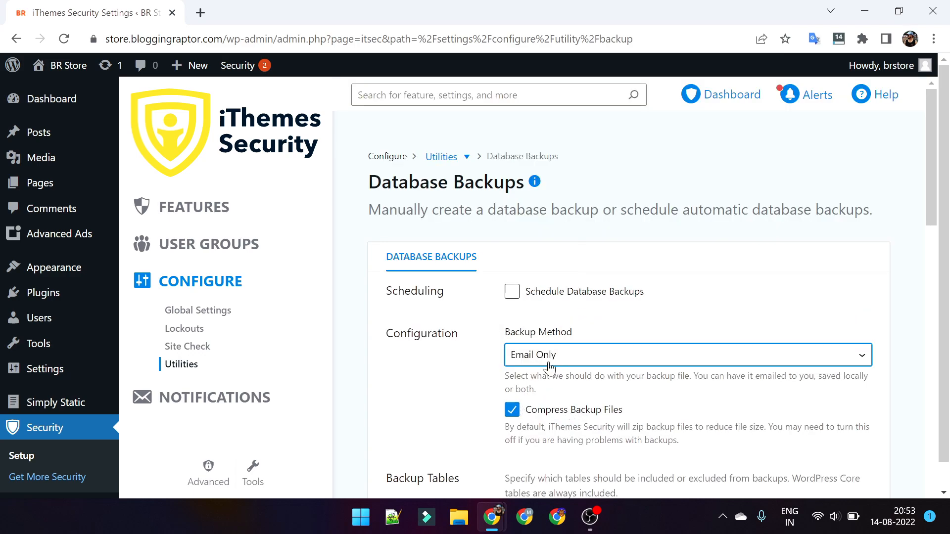
left_click(549, 363)
left_click(550, 375)
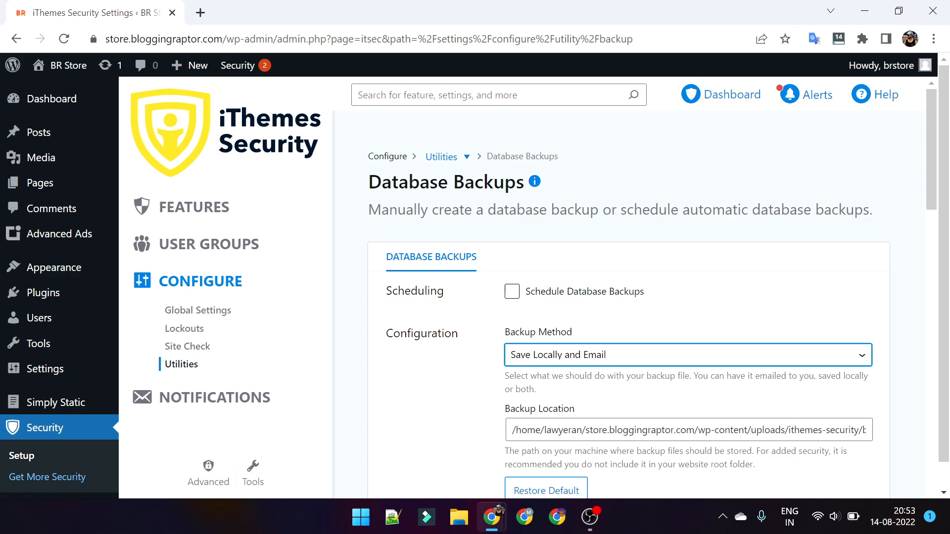
scroll(628, 297, "down", 1)
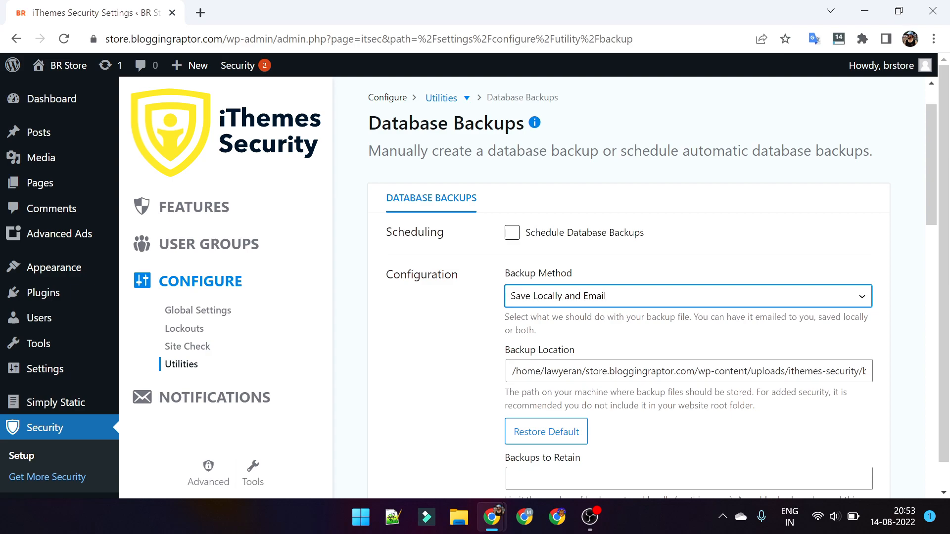
Try a custom backups path as the Backup Location, clear it, and set the Backup Method to Email Only
left_click_drag(513, 371, 895, 381)
type("/")
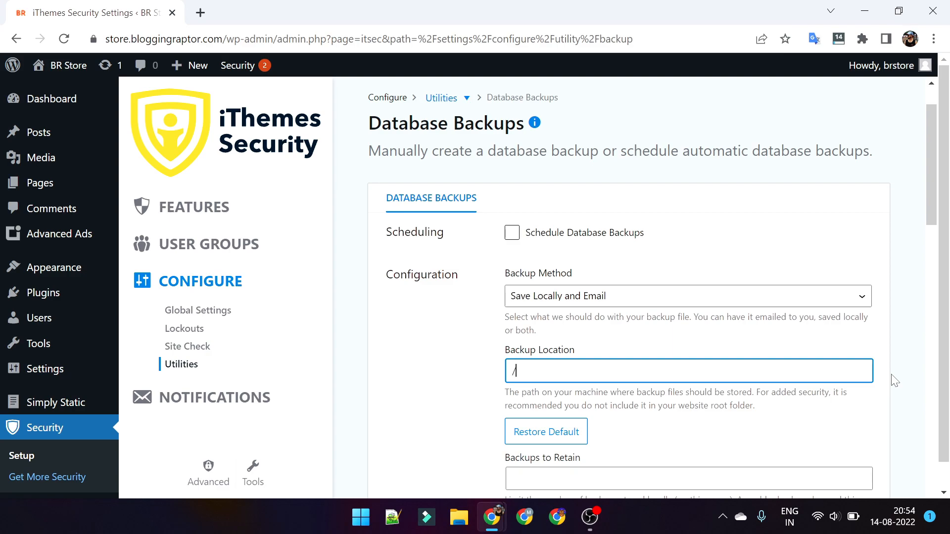
type("stoer")
type("backups")
key("ctrl+a")
key("BackSpace")
left_click(608, 299)
left_click(592, 327)
Look through the Backup Tables lists and move itsec_lockouts from the excluded tables to the included tables
scroll(632, 318, "down", 3)
scroll(584, 185, "down", 2)
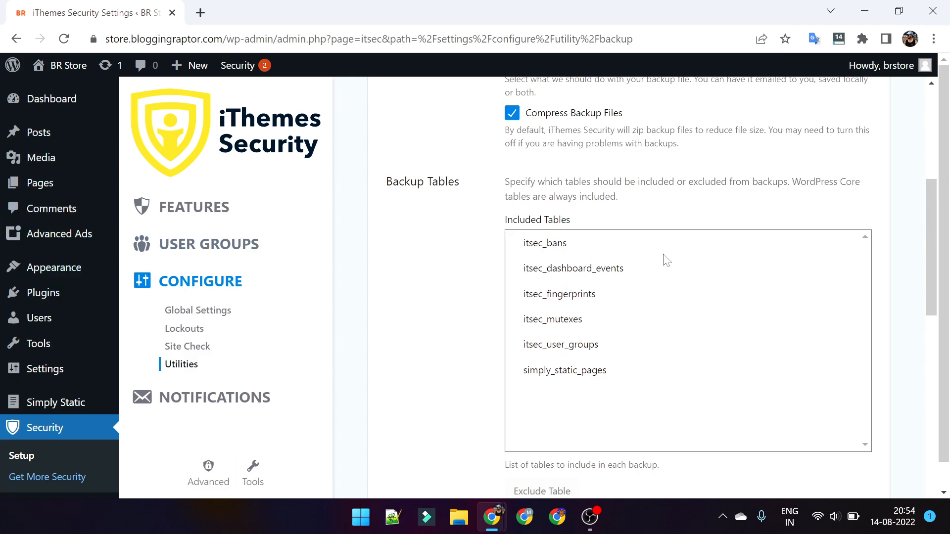
scroll(582, 235, "down", 4)
scroll(581, 235, "down", 1)
scroll(569, 386, "down", 2)
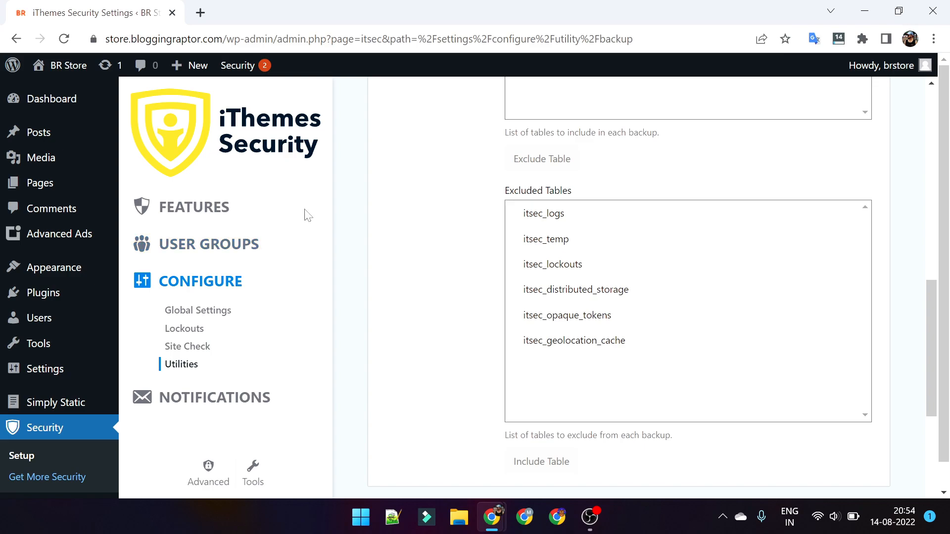
scroll(584, 282, "down", 1)
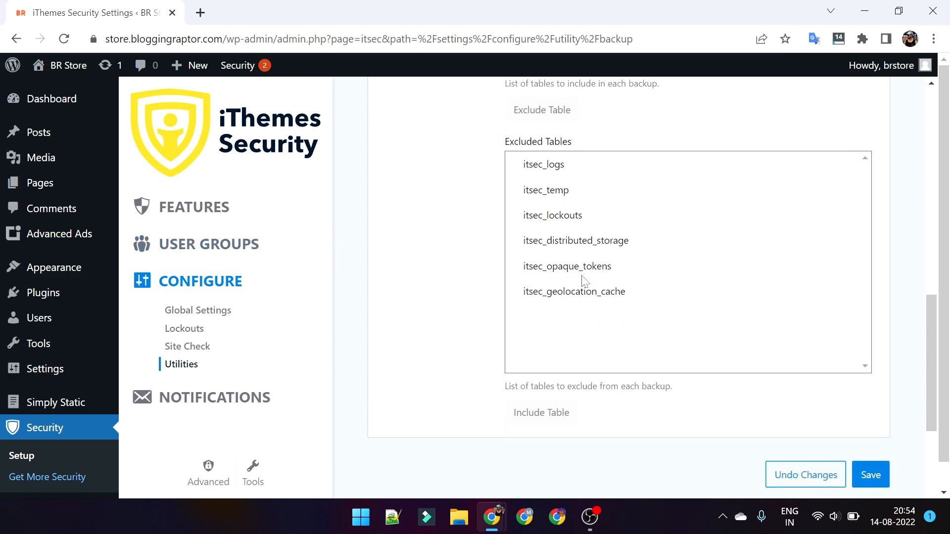
scroll(626, 282, "up", 2)
left_click(626, 286)
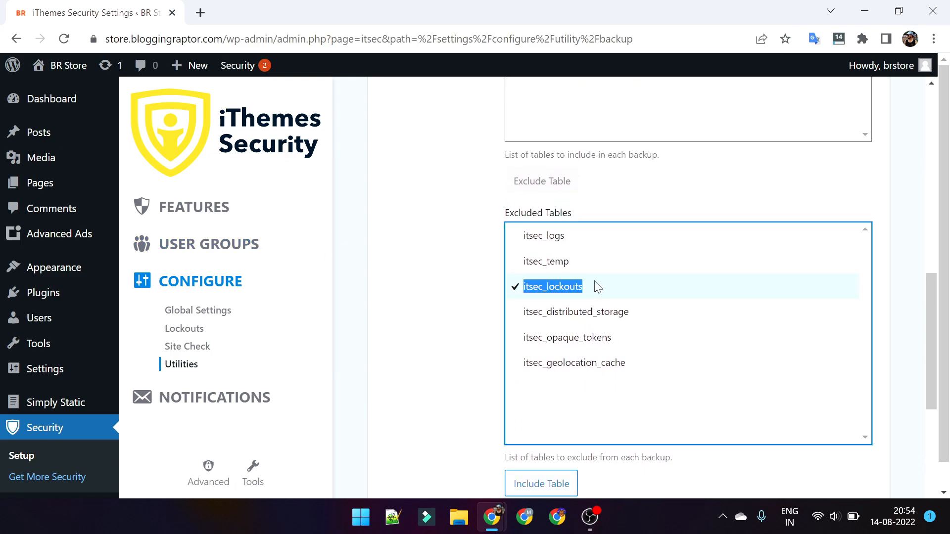
left_click(542, 482)
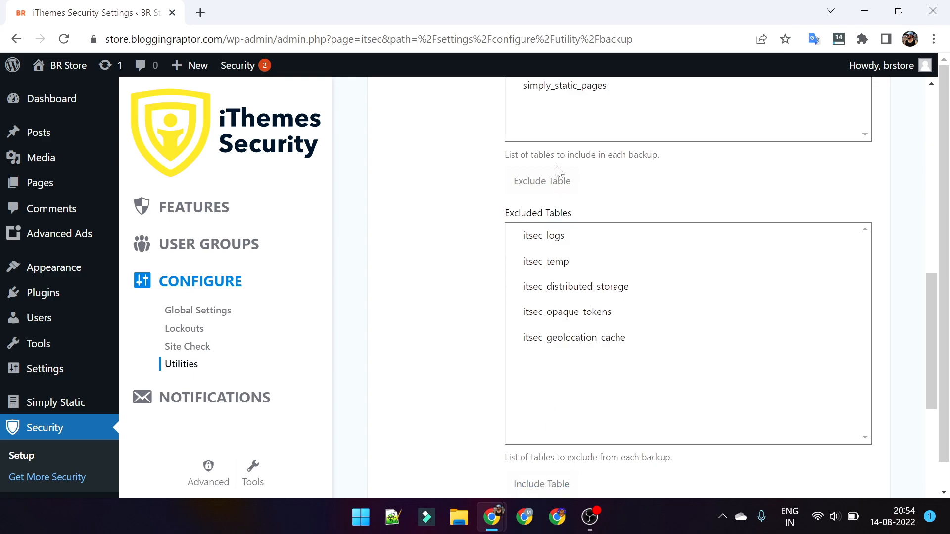
Check the Included Tables list and save the Database Backups settings
scroll(558, 176, "up", 5)
scroll(543, 202, "down", 3)
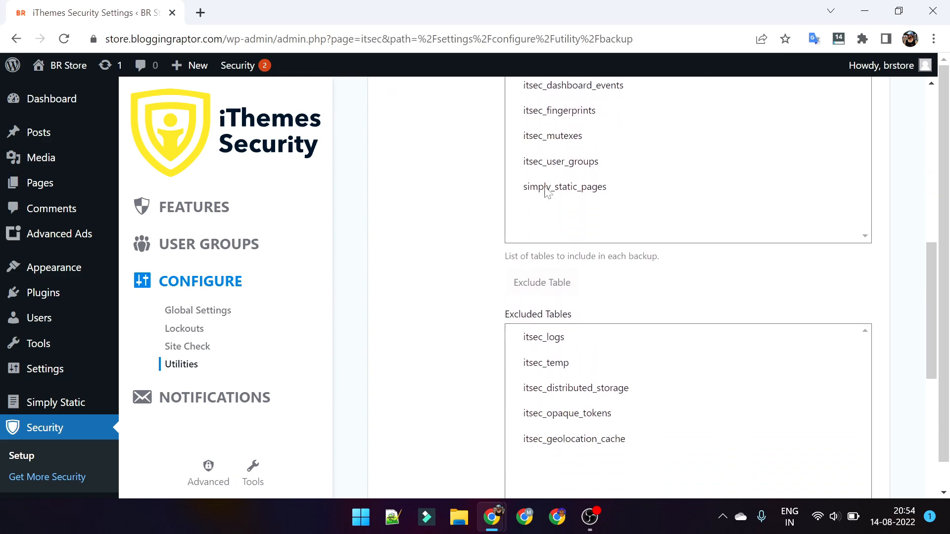
scroll(543, 218, "up", 2)
scroll(583, 149, "down", 8)
left_click(871, 335)
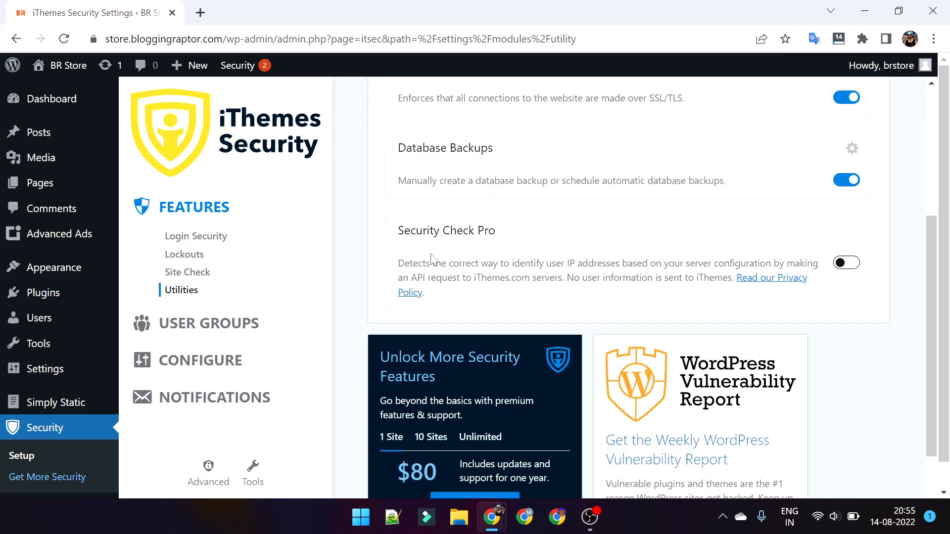
Enable Security Check Pro in the Utilities features
scroll(431, 257, "up", 1)
left_click(840, 289)
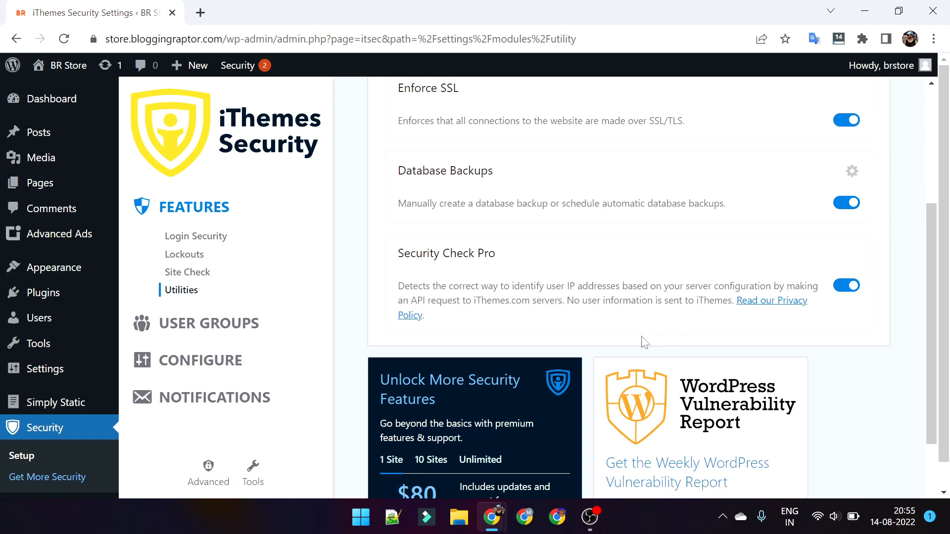
scroll(648, 345, "up", 2)
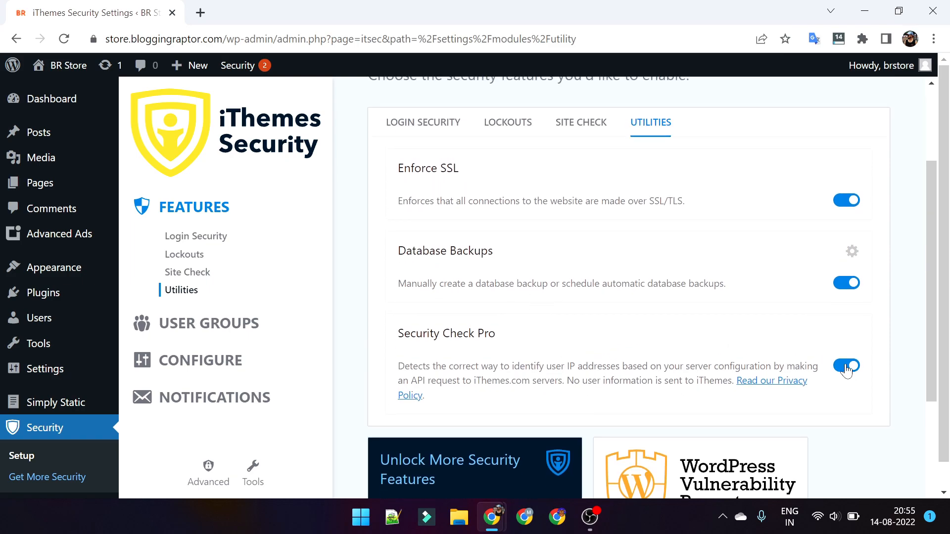
Open the Everybody Else user group and review its global, dashboard and password requirement options
left_click(203, 207)
left_click(186, 324)
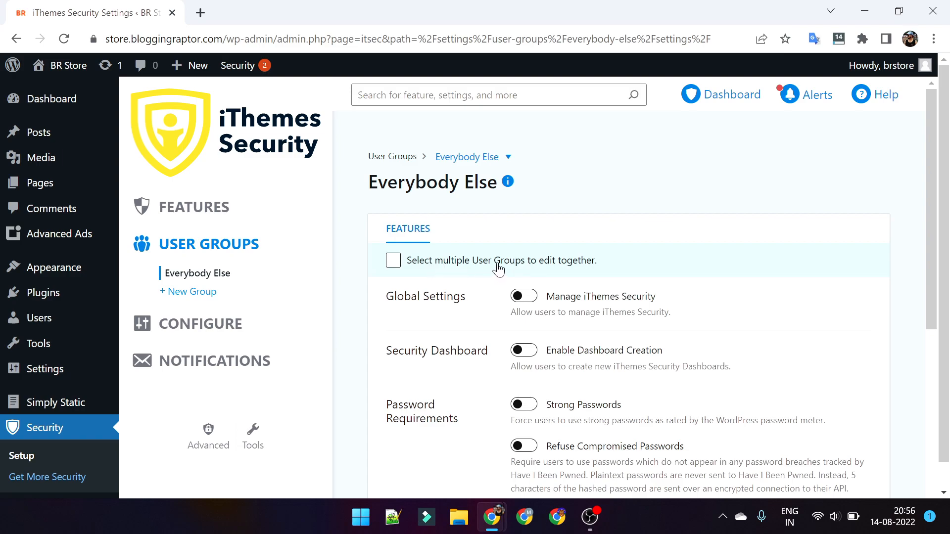
scroll(569, 262, "down", 3)
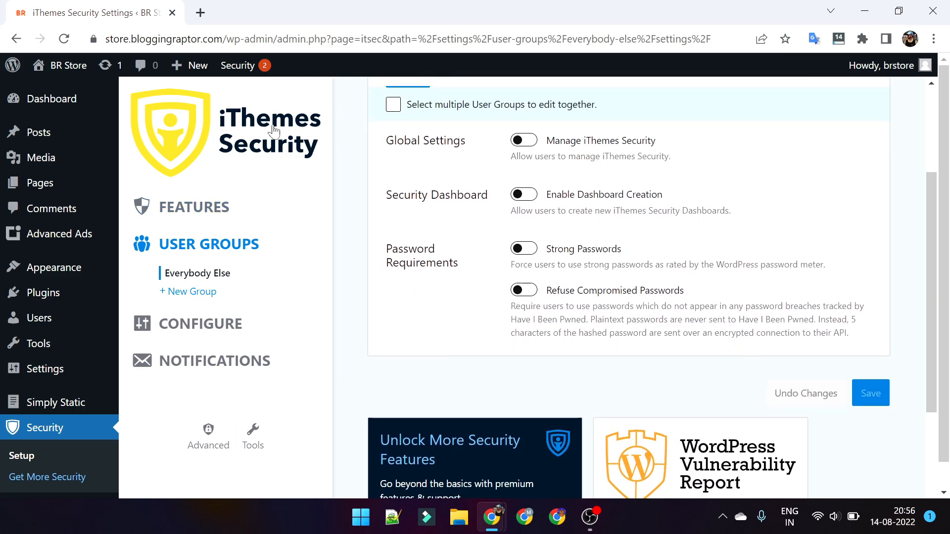
scroll(446, 277, "up", 3)
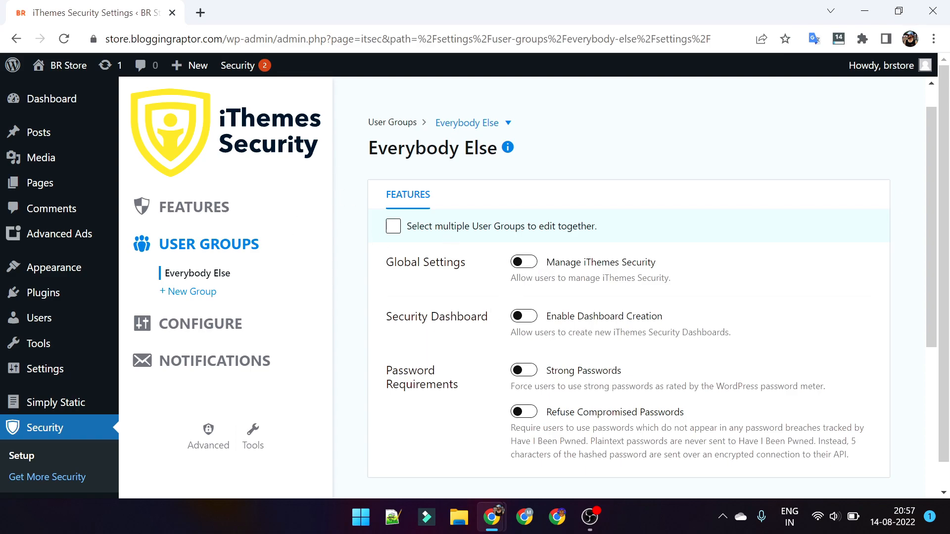
Try enabling Manage iThemes Security for the Everybody Else group and turn it back off
left_click(526, 261)
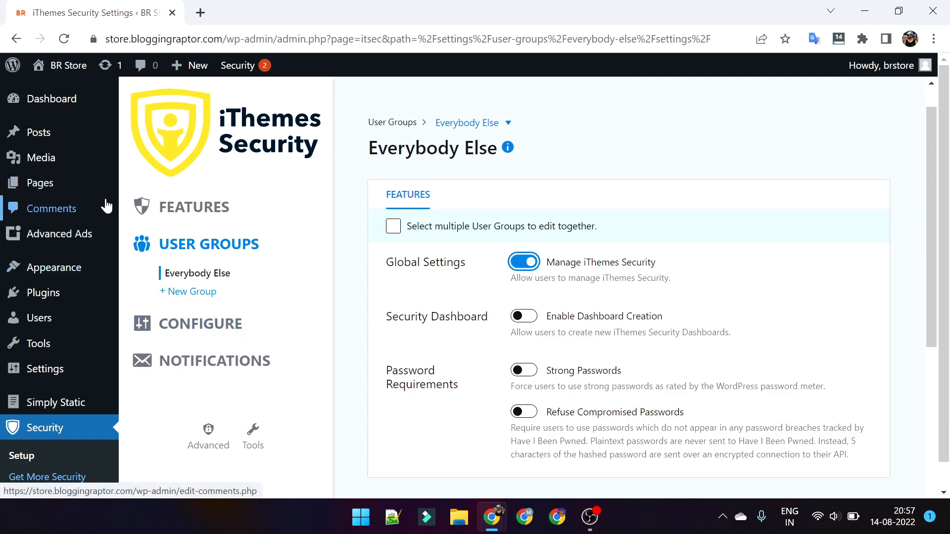
left_click(534, 263)
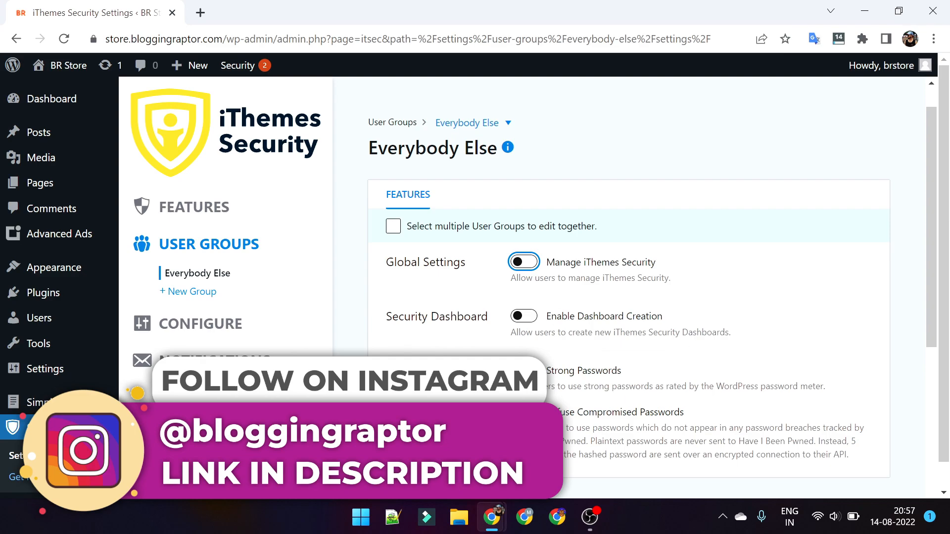
scroll(431, 217, "up", 1)
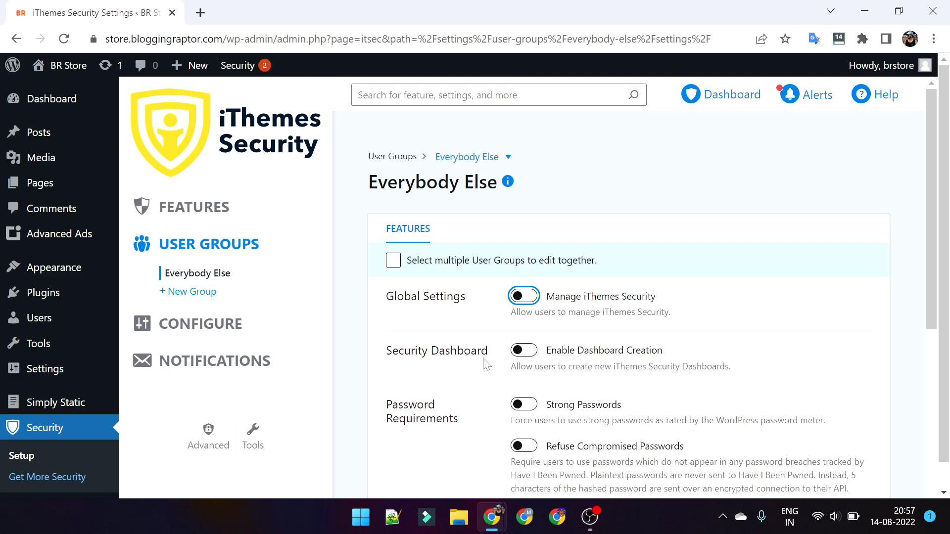
Try the Strong Passwords requirement and multiple-group editing for the Everybody Else group, turning each back off
scroll(532, 336, "down", 3)
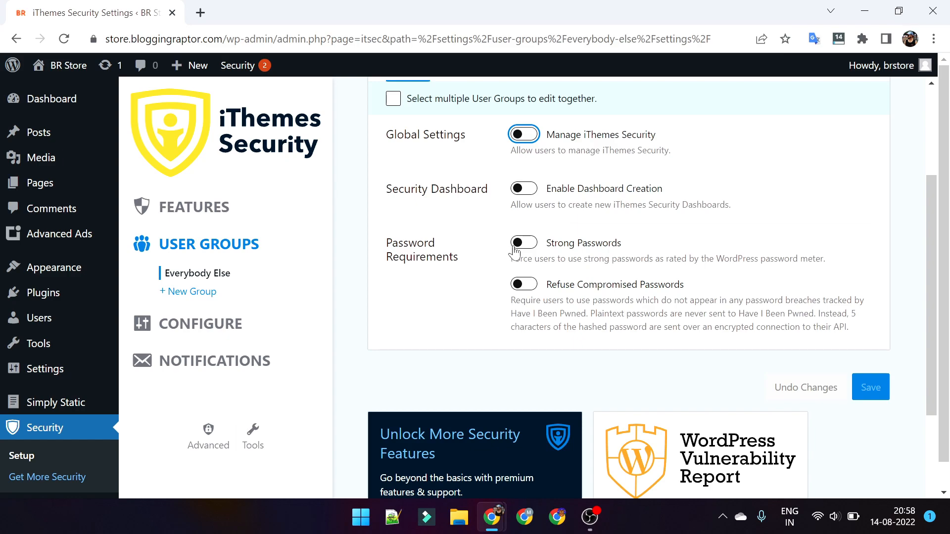
left_click(529, 245)
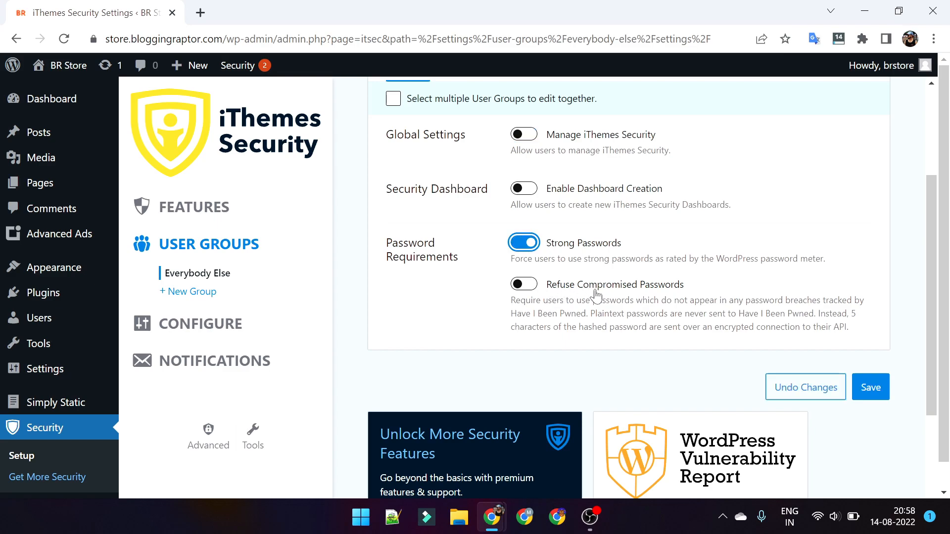
scroll(524, 288, "up", 1)
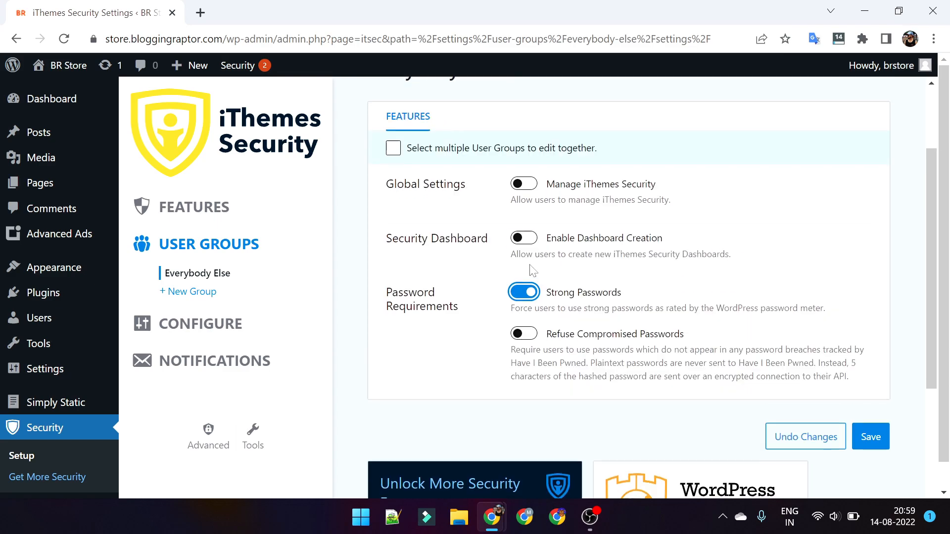
left_click(525, 300)
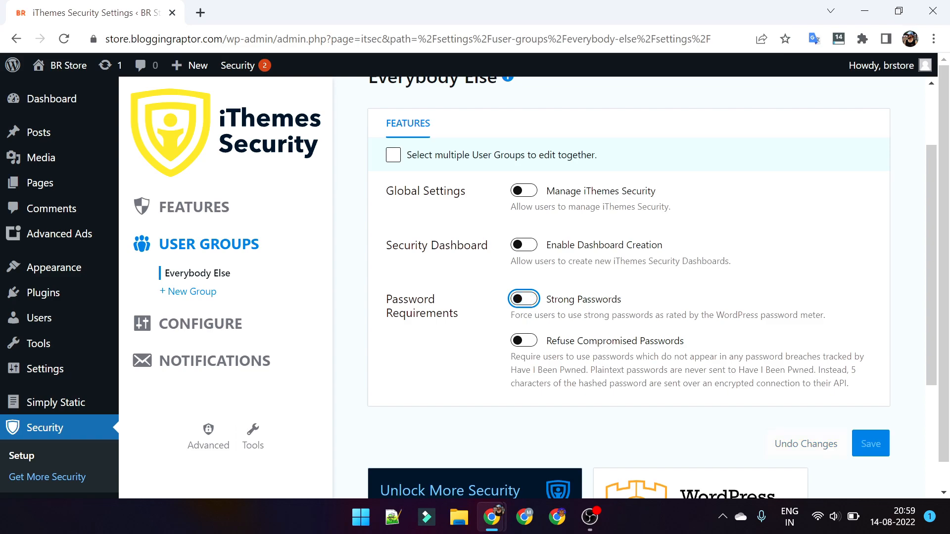
scroll(532, 292, "up", 2)
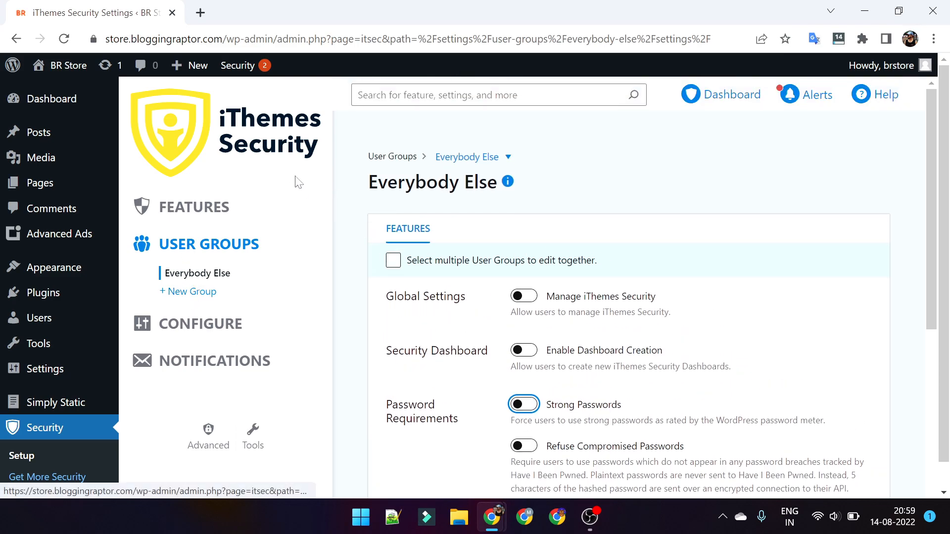
left_click(395, 265)
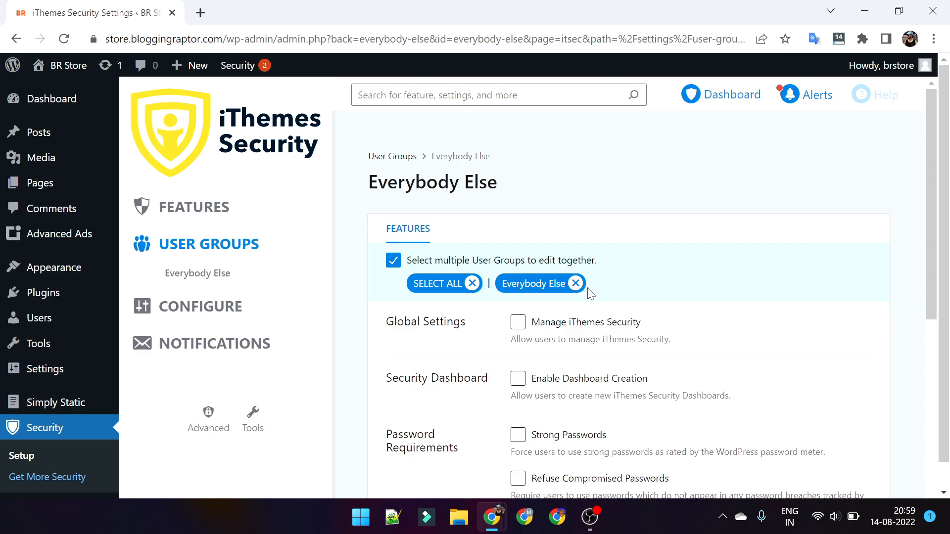
left_click(394, 262)
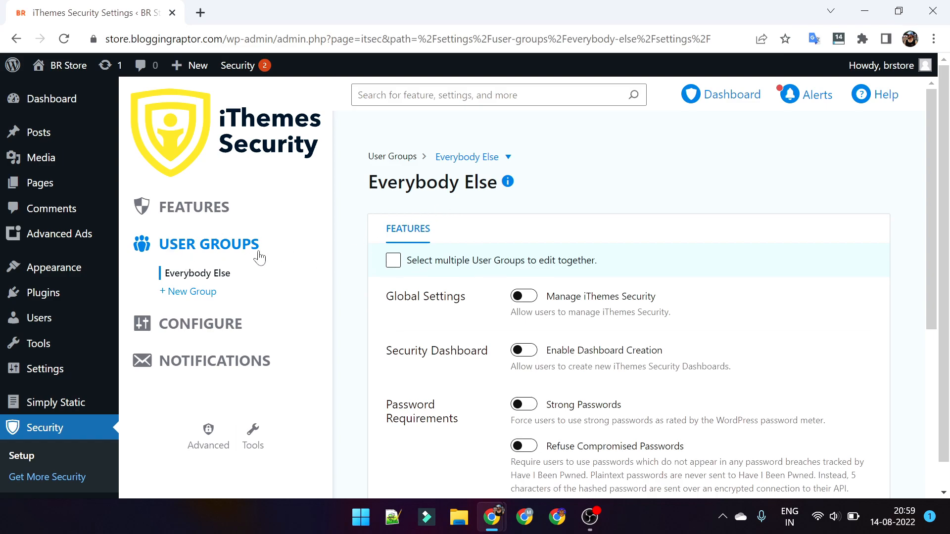
Open the Global Settings under Configure, then turn Write to Files off and back on
left_click(175, 324)
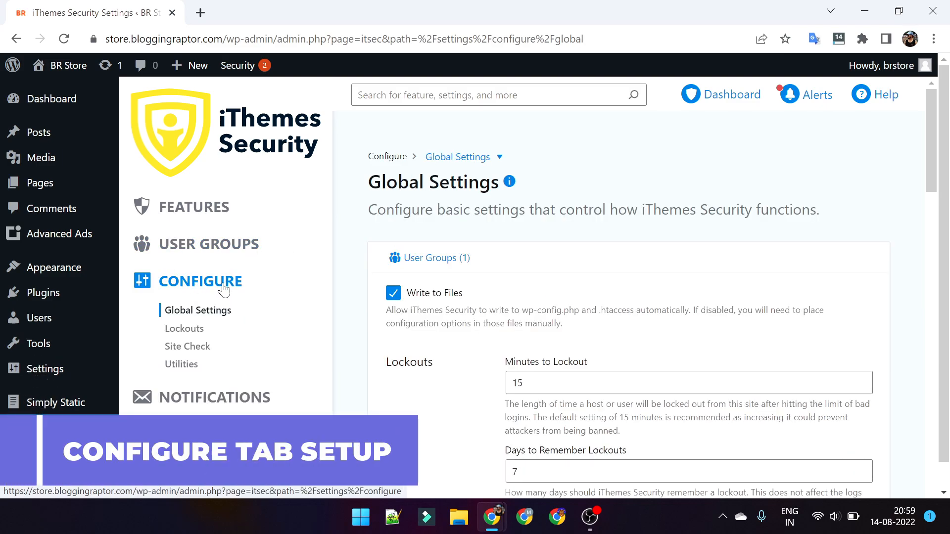
scroll(329, 303, "down", 1)
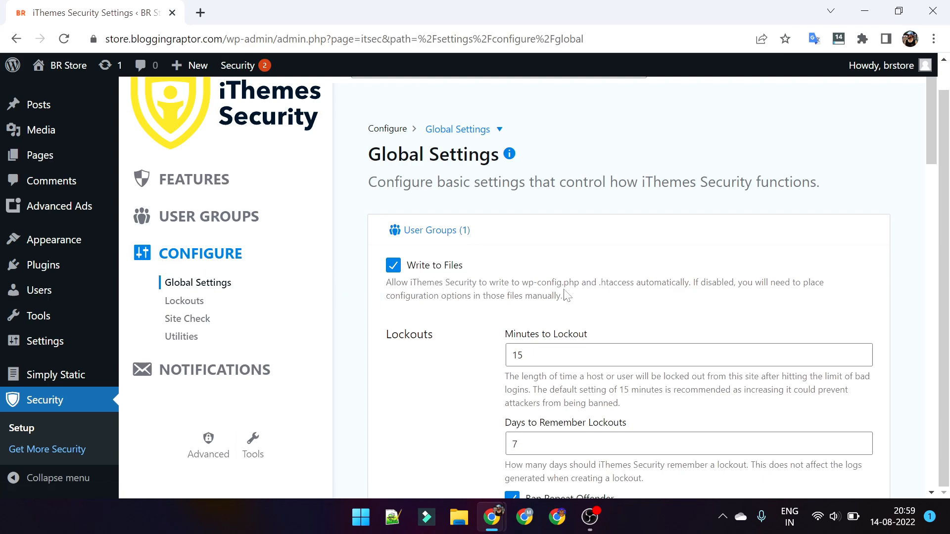
left_click(395, 266)
left_click(397, 271)
Review the Lockouts, Lockout Messages, Authorized Hosts and Logging options in the Global Settings
scroll(402, 304, "down", 1)
scroll(404, 278, "down", 1)
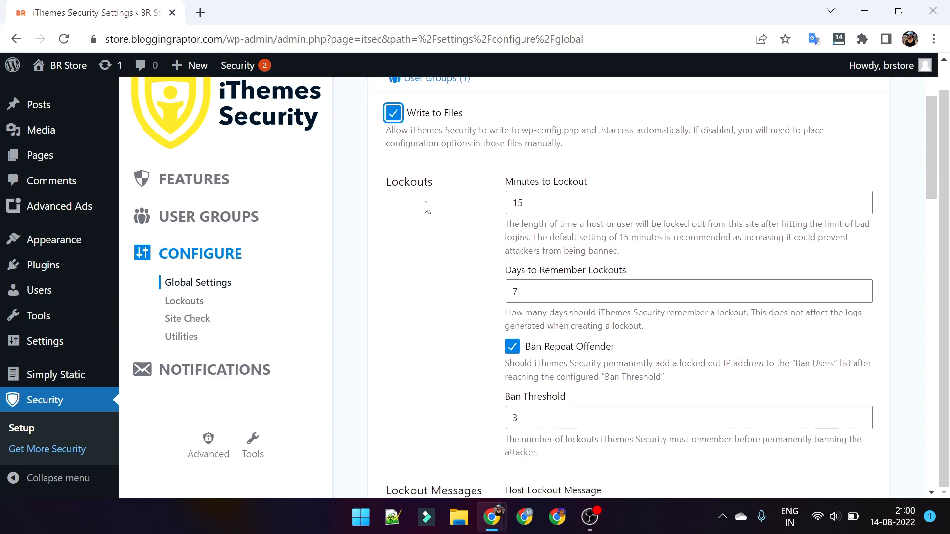
scroll(418, 198, "down", 1)
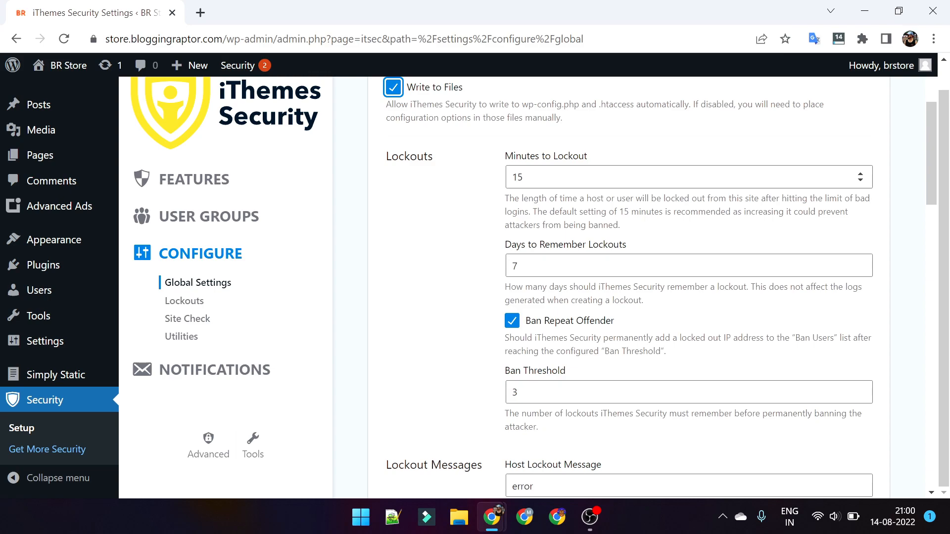
scroll(434, 471, "down", 4)
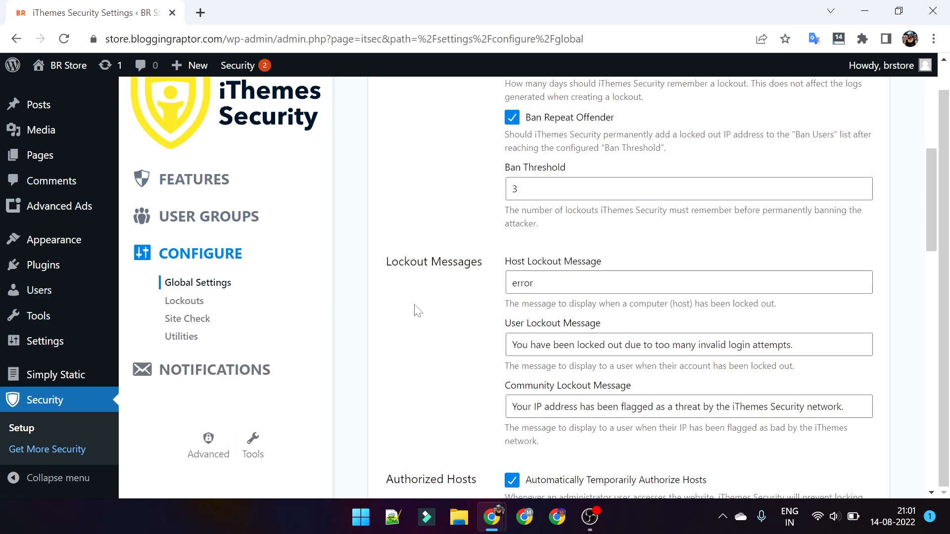
scroll(416, 307, "up", 4)
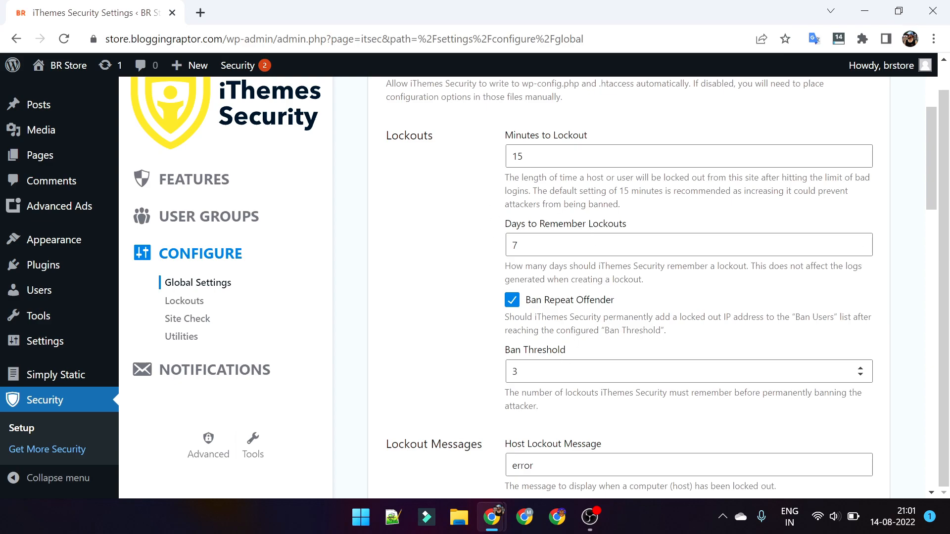
scroll(493, 315, "down", 1)
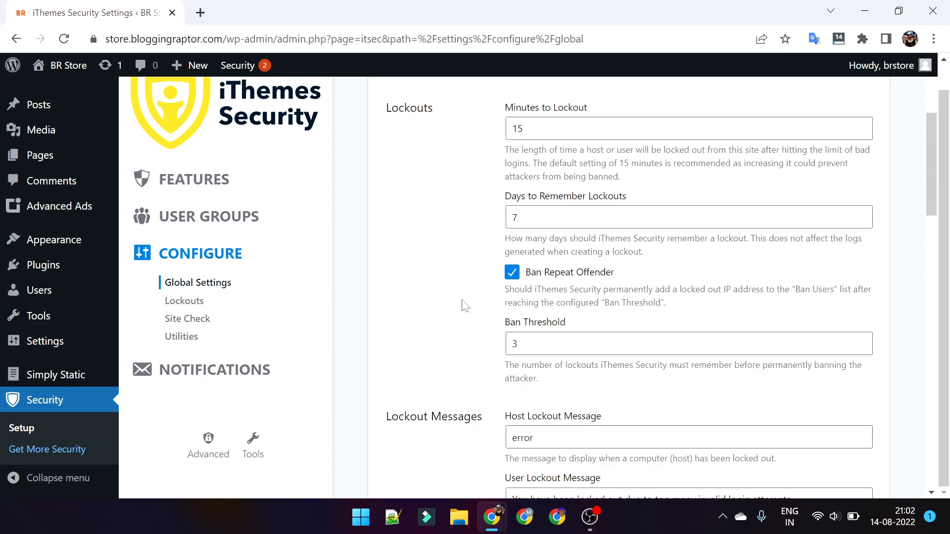
scroll(466, 304, "up", 4)
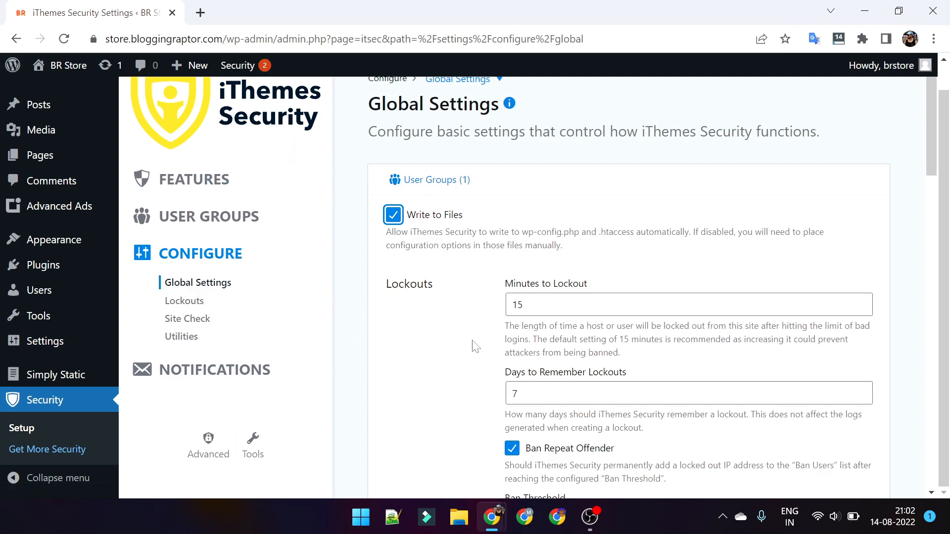
scroll(472, 346, "down", 2)
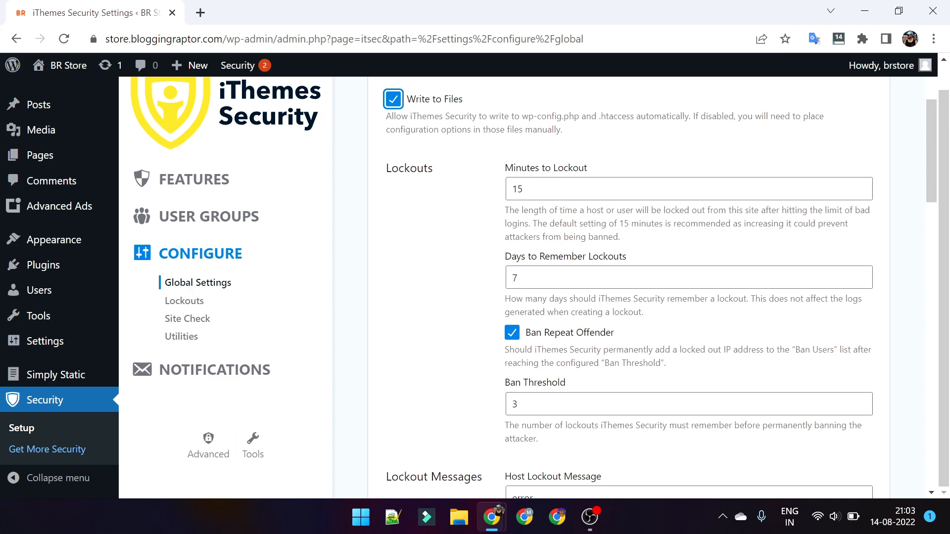
scroll(399, 168, "down", 2)
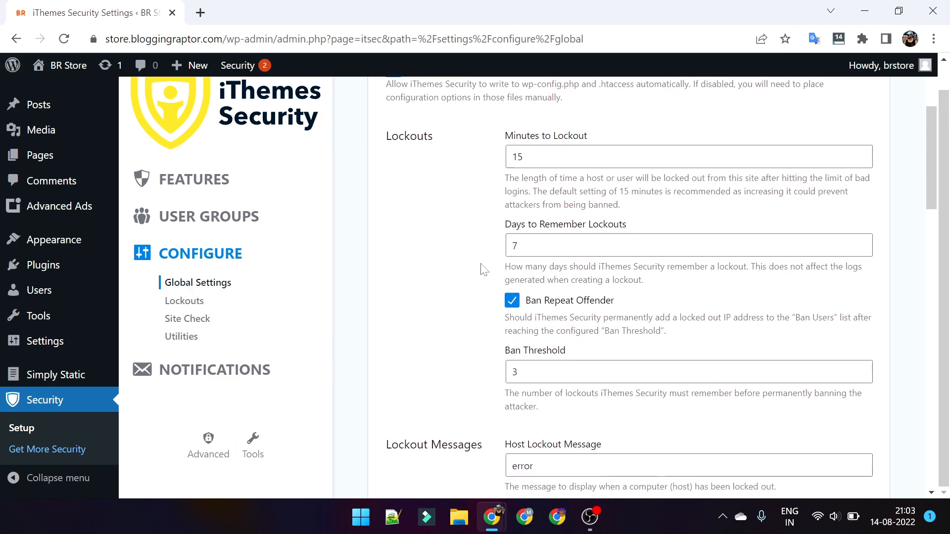
scroll(484, 272, "down", 5)
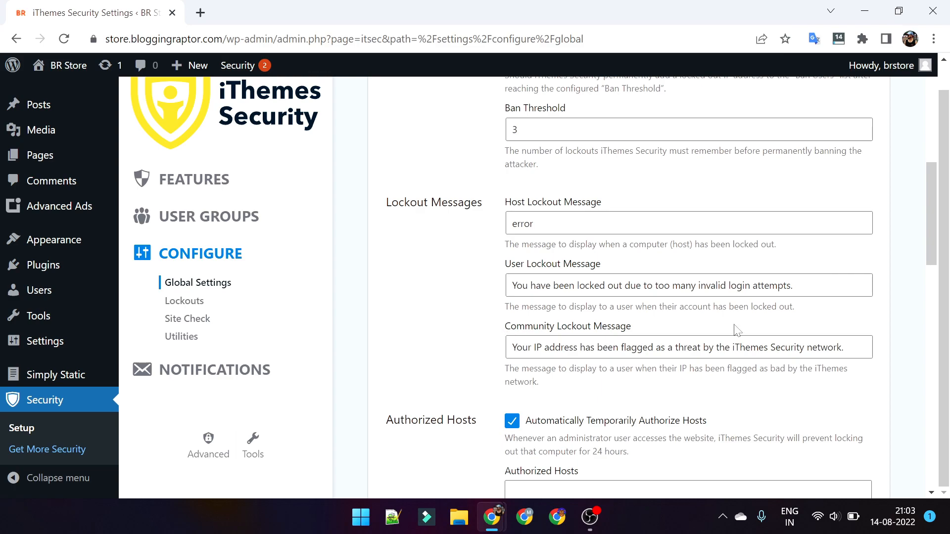
scroll(736, 331, "down", 5)
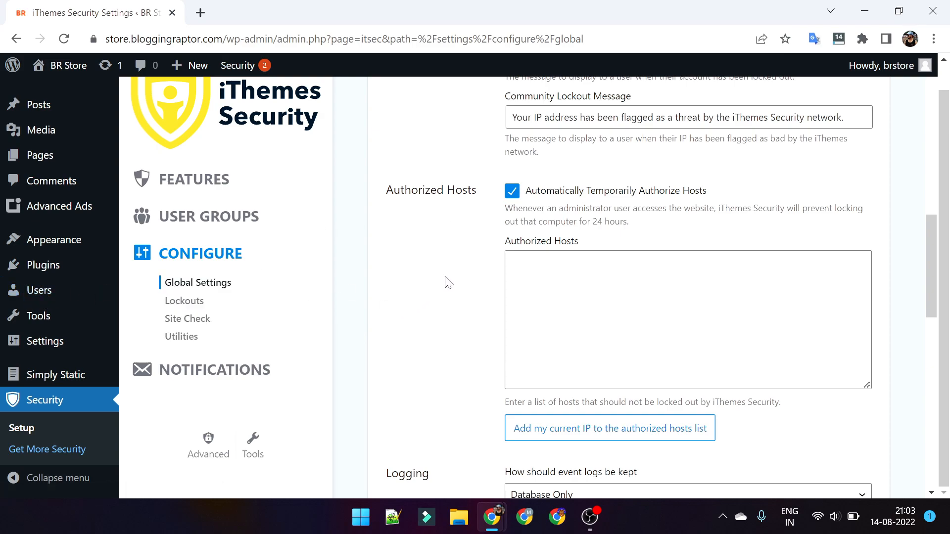
left_click(668, 317)
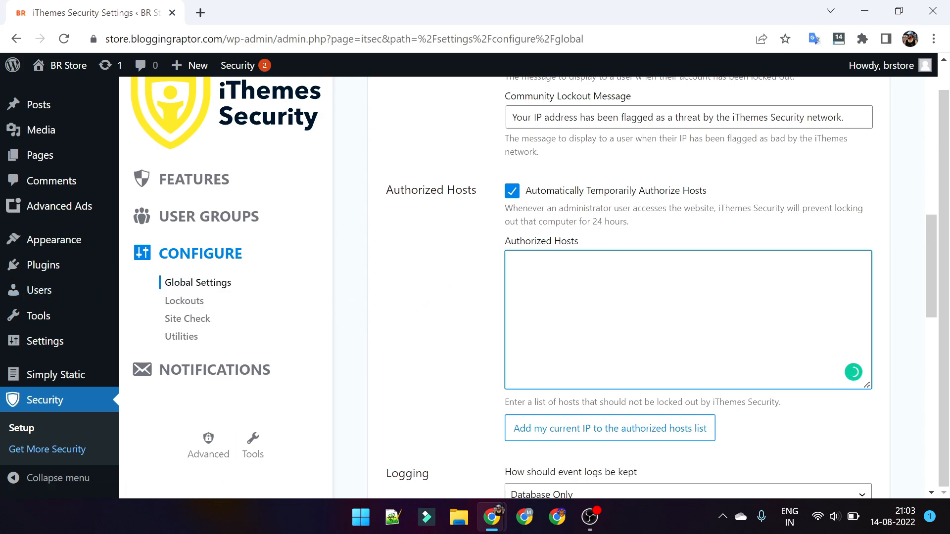
scroll(618, 446, "down", 1)
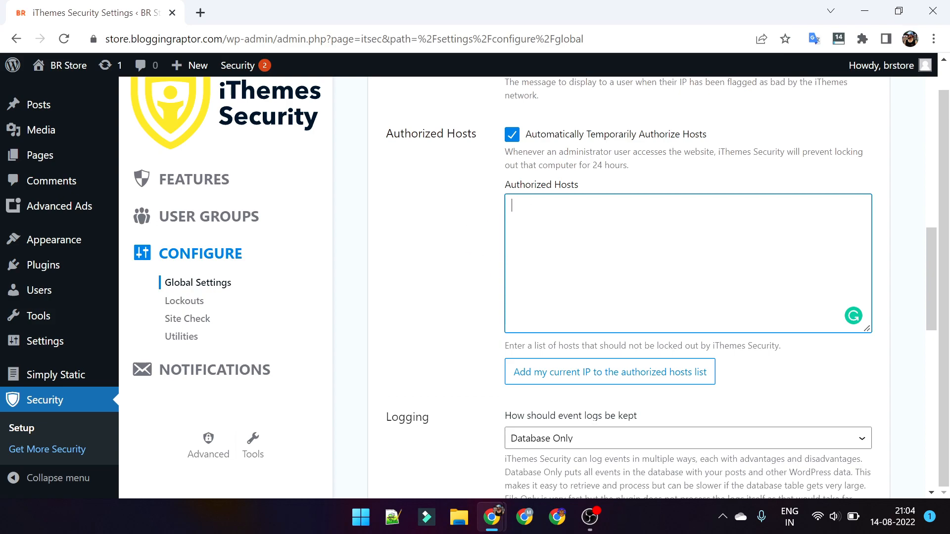
scroll(687, 271, "down", 3)
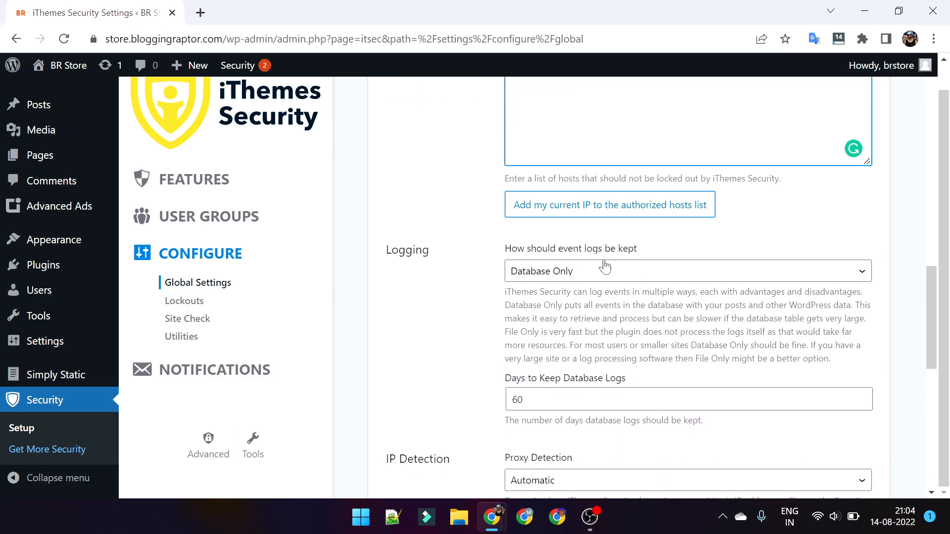
scroll(602, 267, "down", 2)
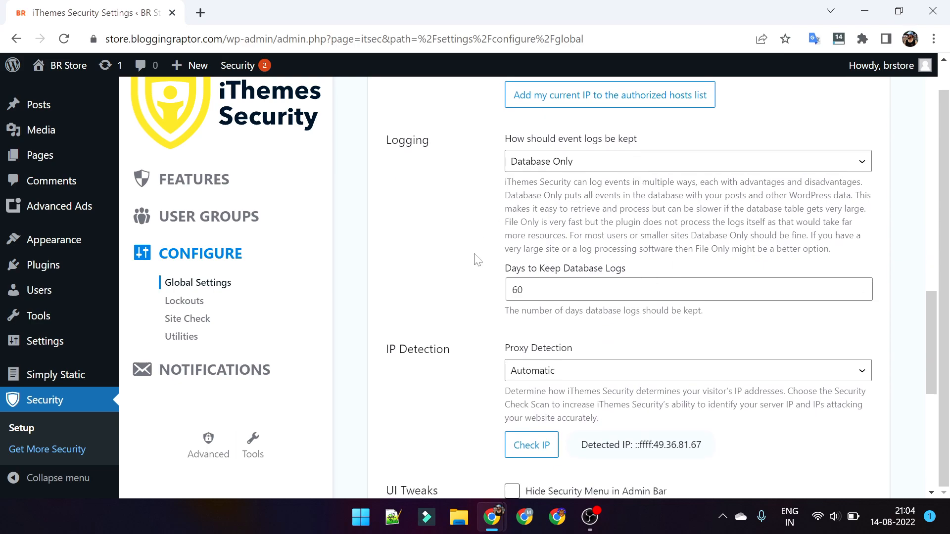
scroll(500, 226, "up", 10)
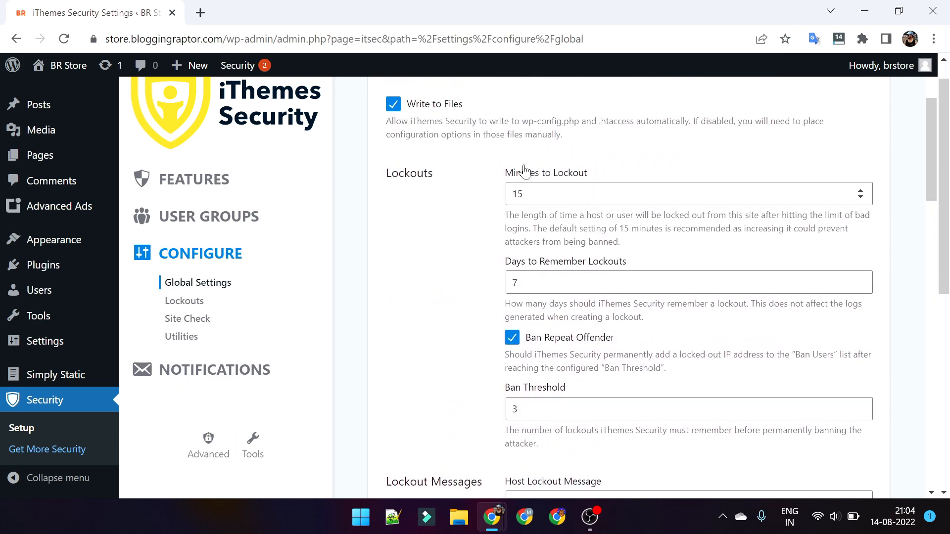
Set Days to Keep Database Logs to 30 in the Logging settings
scroll(587, 249, "down", 8)
scroll(540, 358, "down", 5)
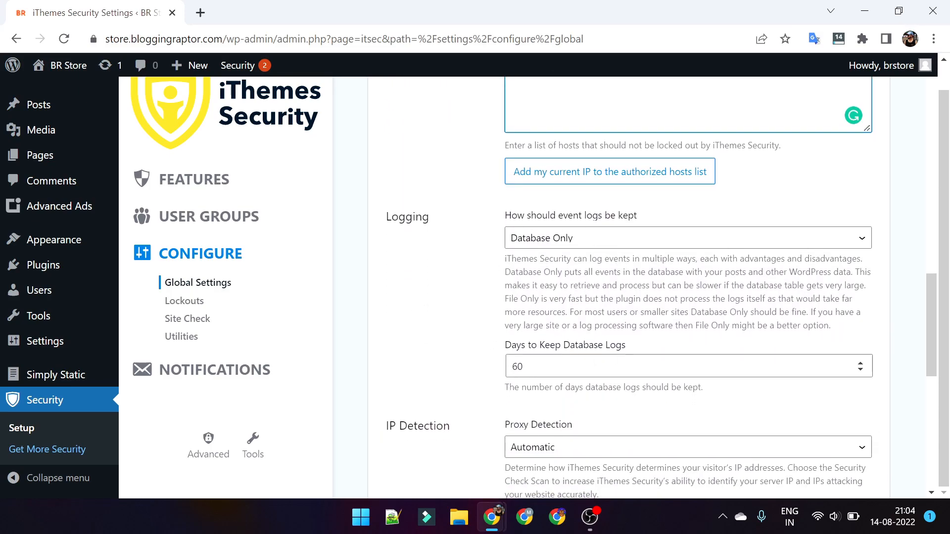
left_click(519, 367)
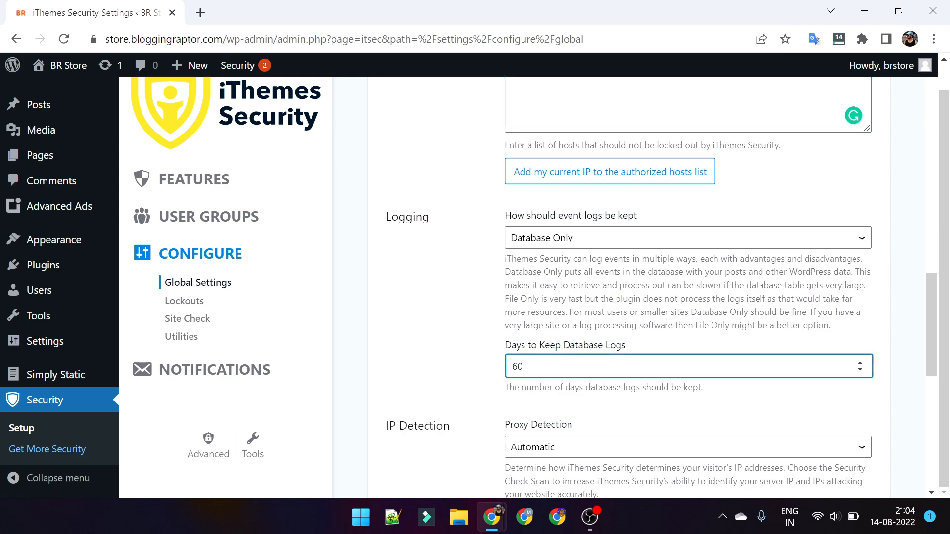
key("BackSpace")
key("BackSpace")
type("30")
scroll(651, 287, "down", 4)
scroll(651, 287, "up", 4)
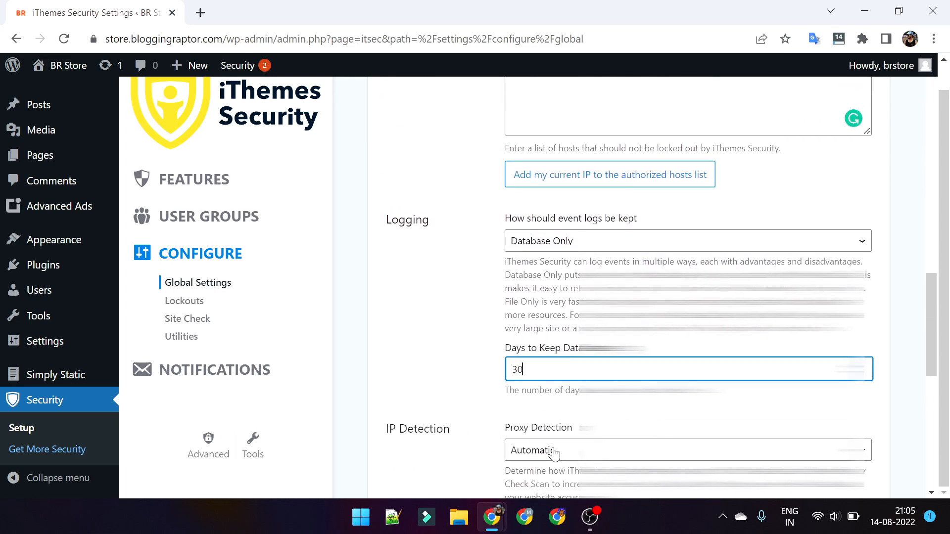
Check the Proxy Detection choices under IP Detection and keep Automatic selected
scroll(668, 464, "down", 1)
scroll(655, 336, "down", 4)
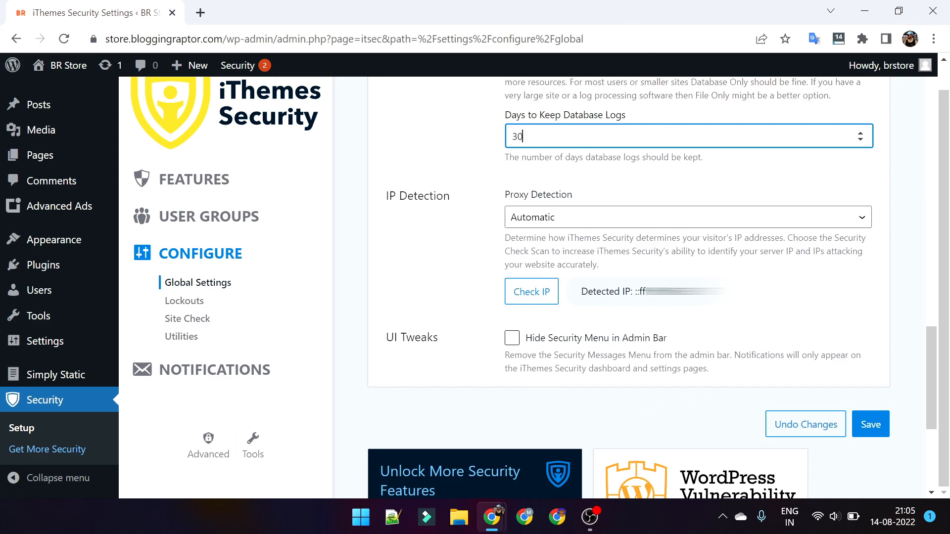
left_click(555, 217)
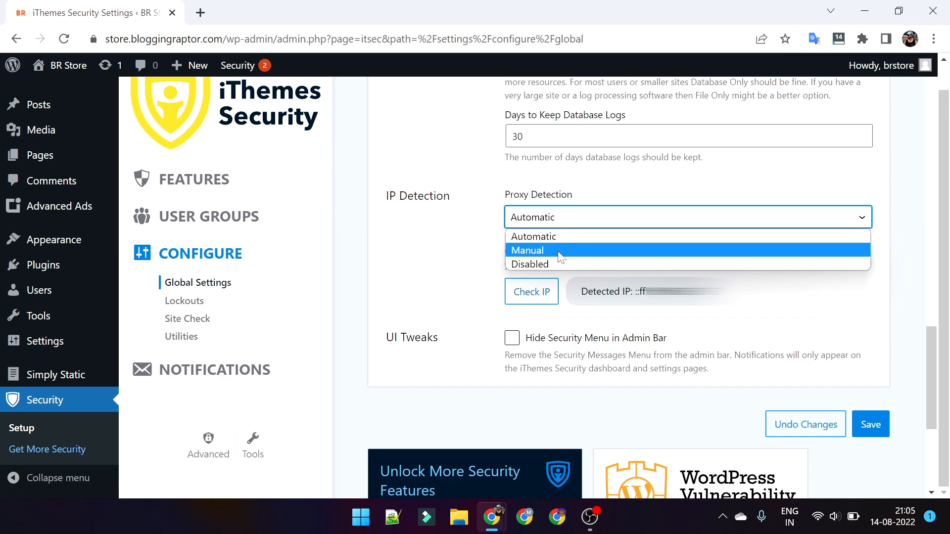
left_click(542, 237)
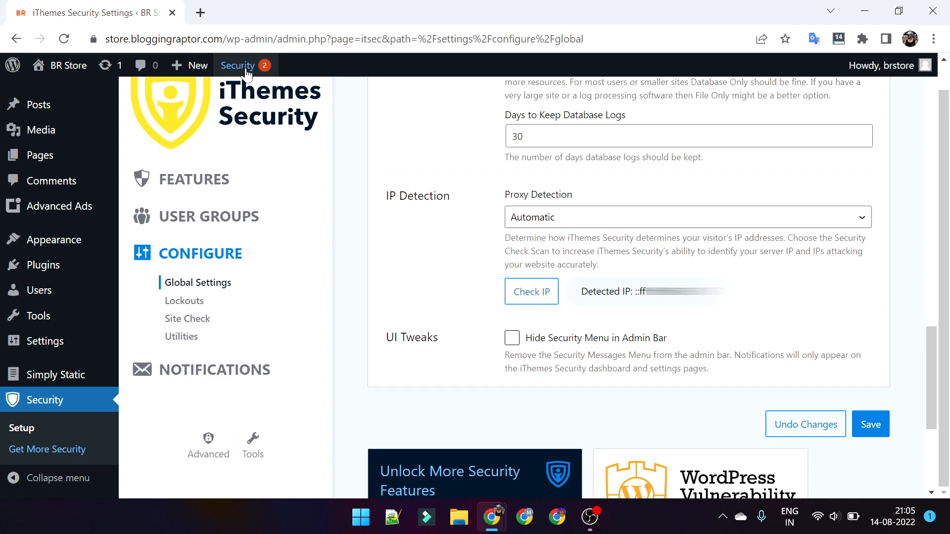
Turn Hide Security Menu in Admin Bar on and back off, then save the Global Settings
left_click(513, 340)
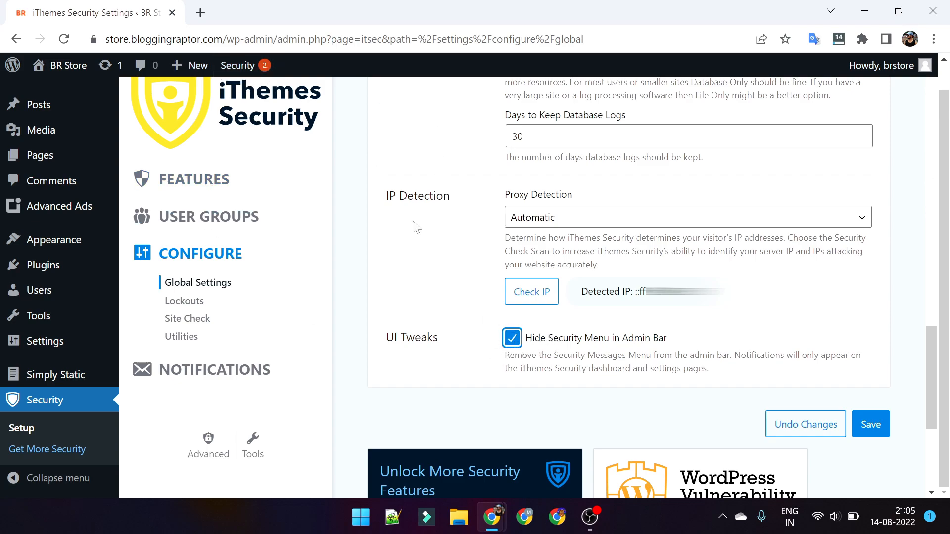
left_click(511, 339)
left_click(870, 426)
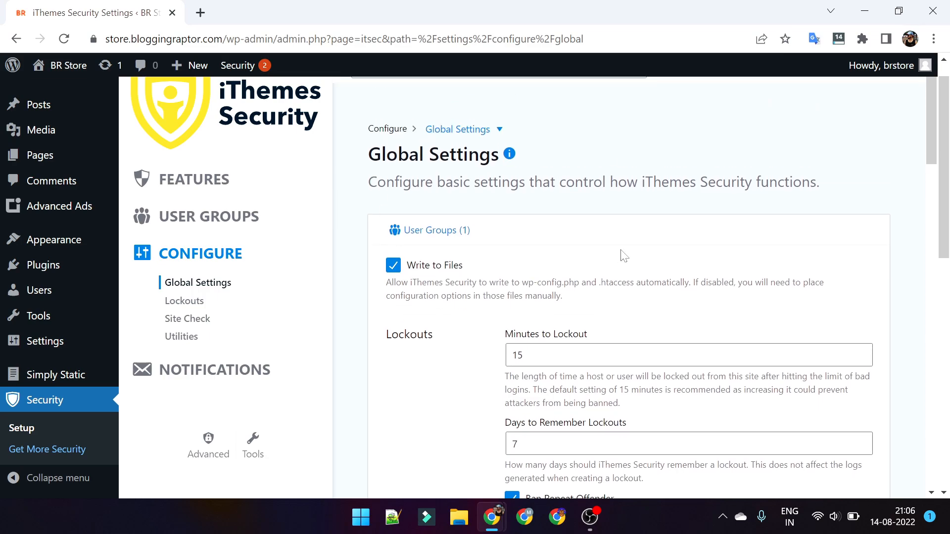
Open the Lockouts configuration and switch from Ban Users to the Local Brute Force settings
scroll(518, 258, "down", 5)
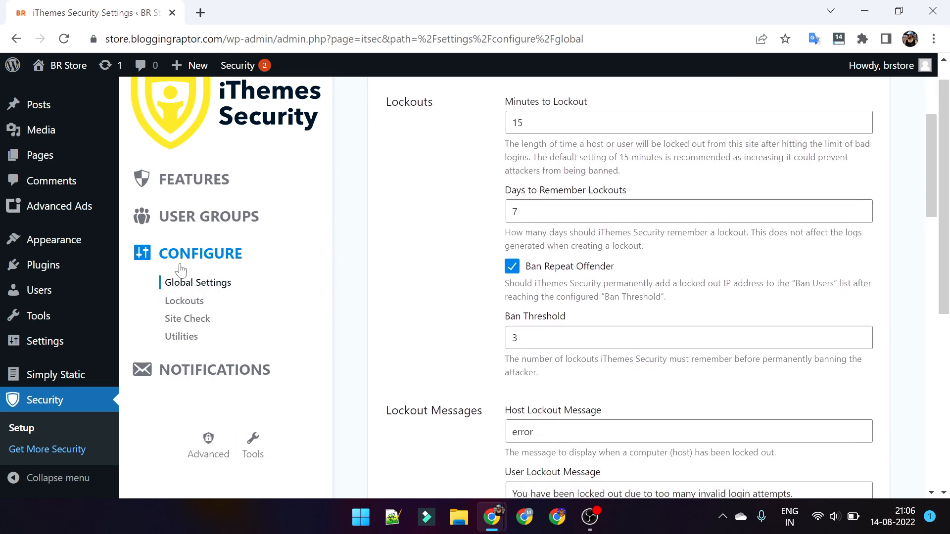
left_click(190, 305)
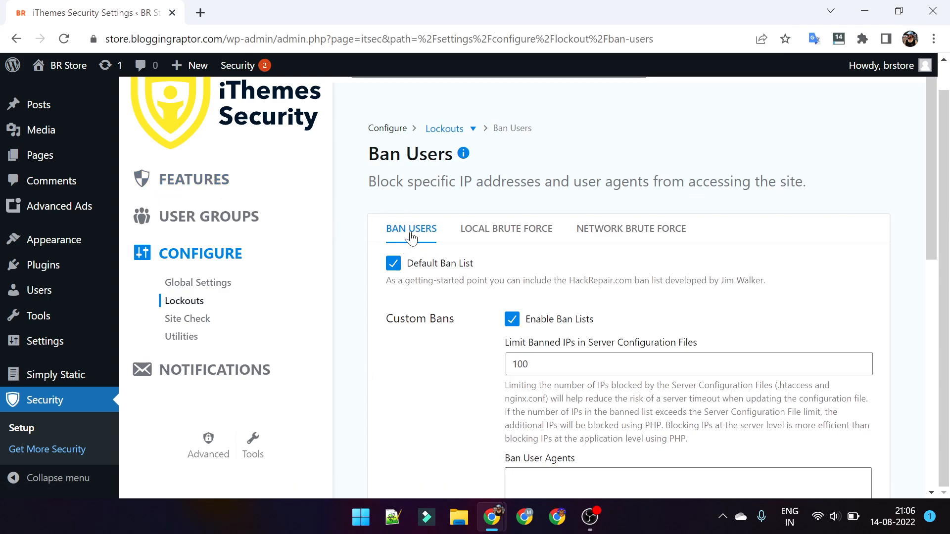
left_click(526, 229)
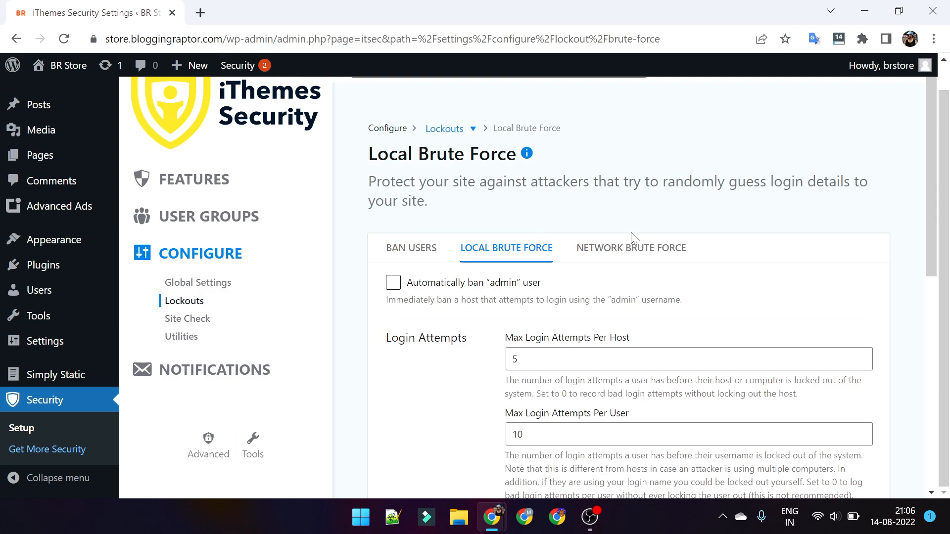
Examine the Network Brute Force options and the Local Brute Force login attempt limits
left_click(627, 258)
scroll(636, 245, "down", 1)
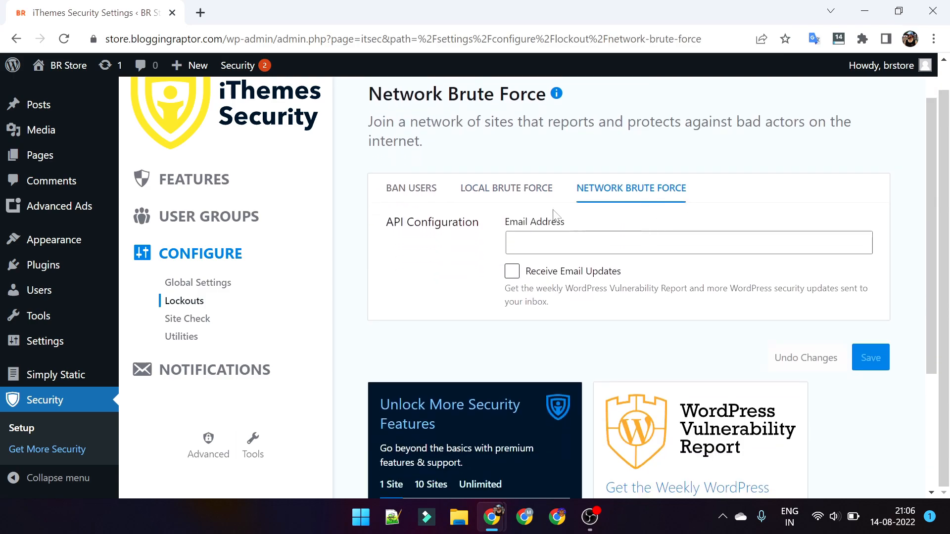
left_click(540, 189)
scroll(541, 287, "down", 1)
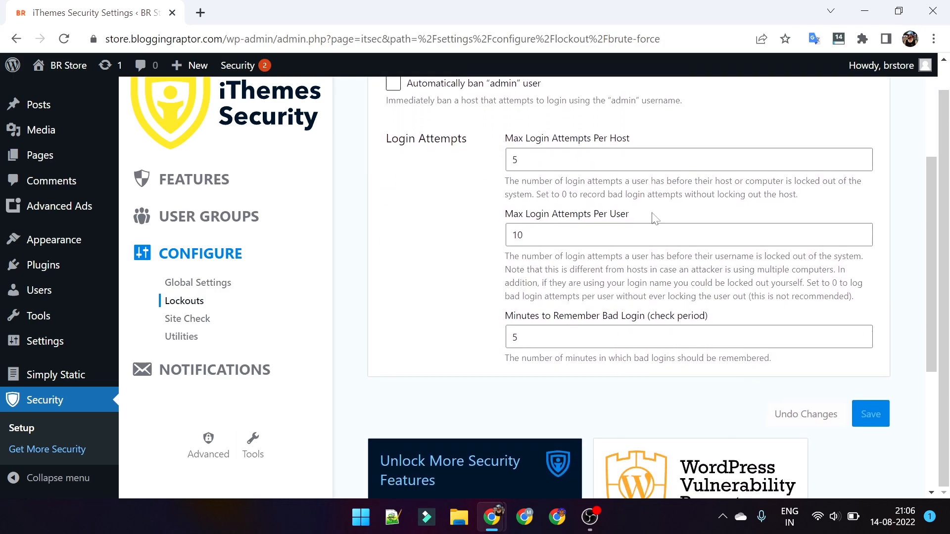
scroll(653, 218, "up", 2)
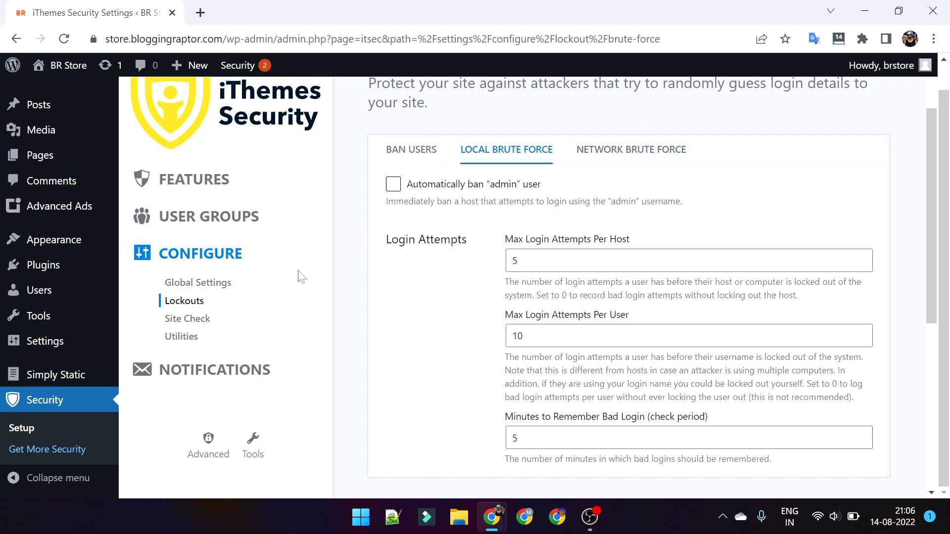
Examine the Site Check file-change exclusions and the Utilities database backup tables
left_click(191, 320)
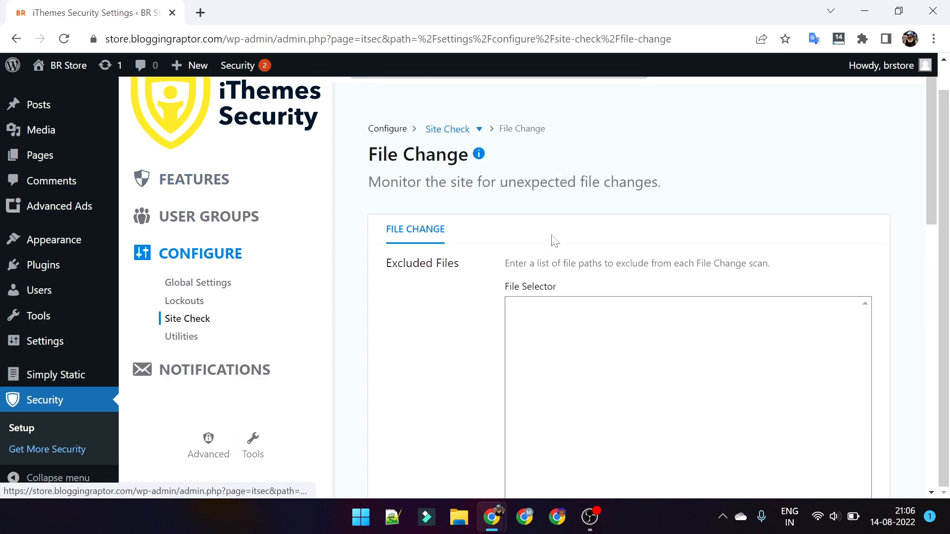
scroll(524, 386, "down", 9)
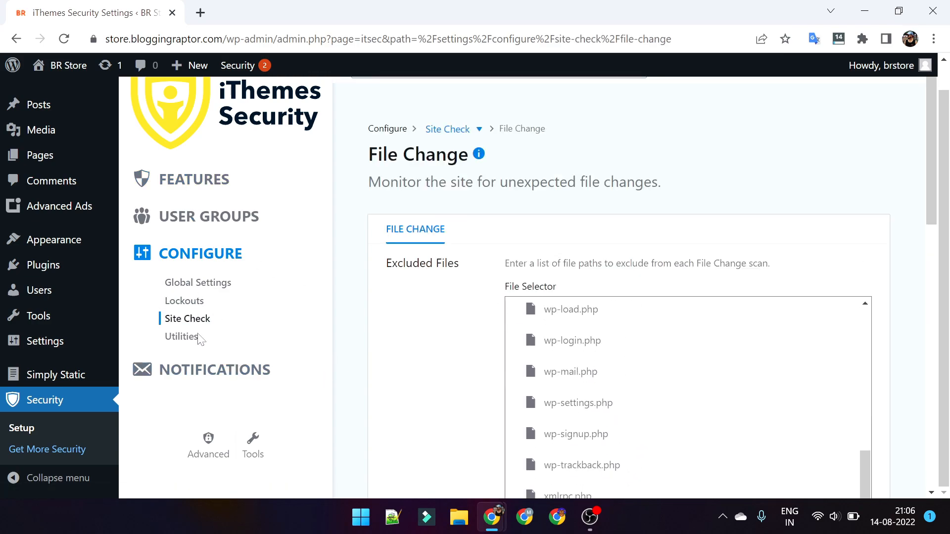
left_click(199, 338)
scroll(371, 300, "down", 8)
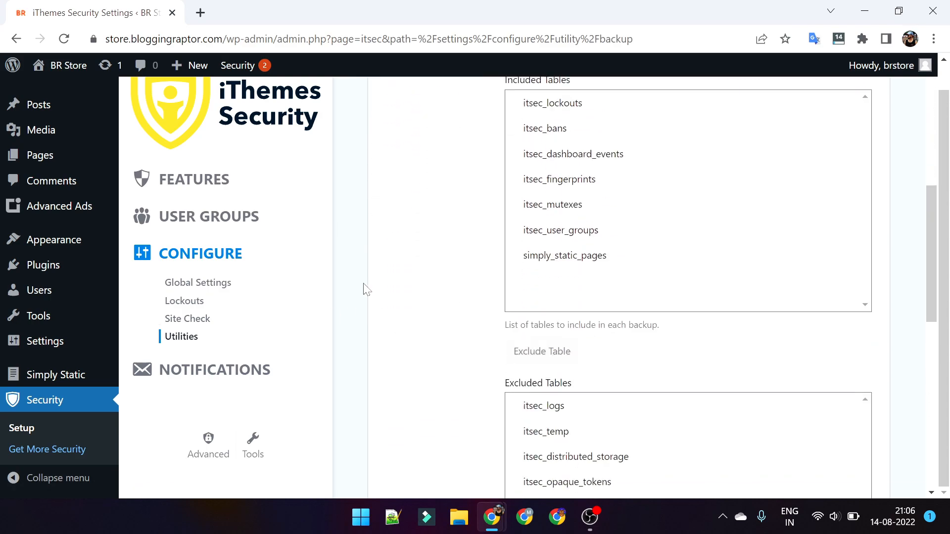
scroll(275, 229, "down", 10)
Review the Notification Center and its Security Digest, Site Lockouts, Database Backup and File Change notification settings
left_click(292, 367)
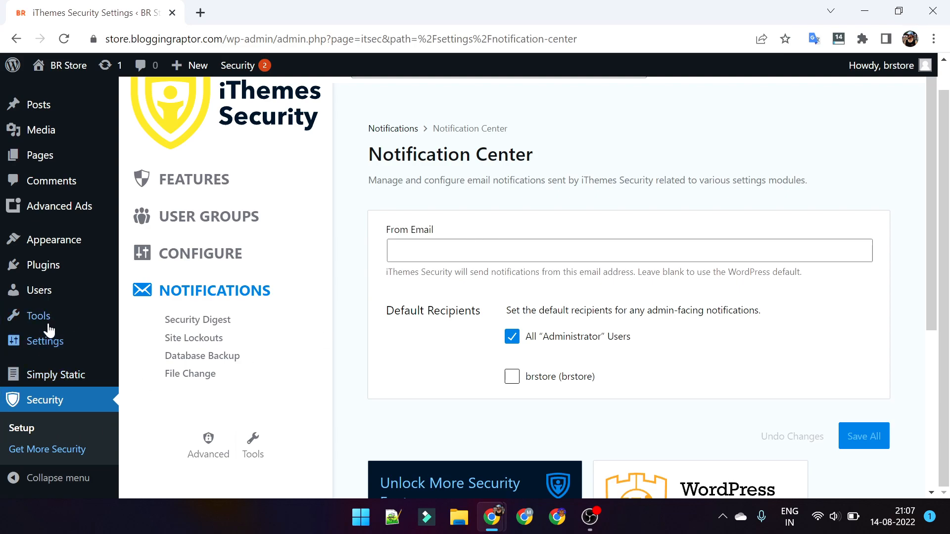
mouse_move(44, 290)
left_click(194, 323)
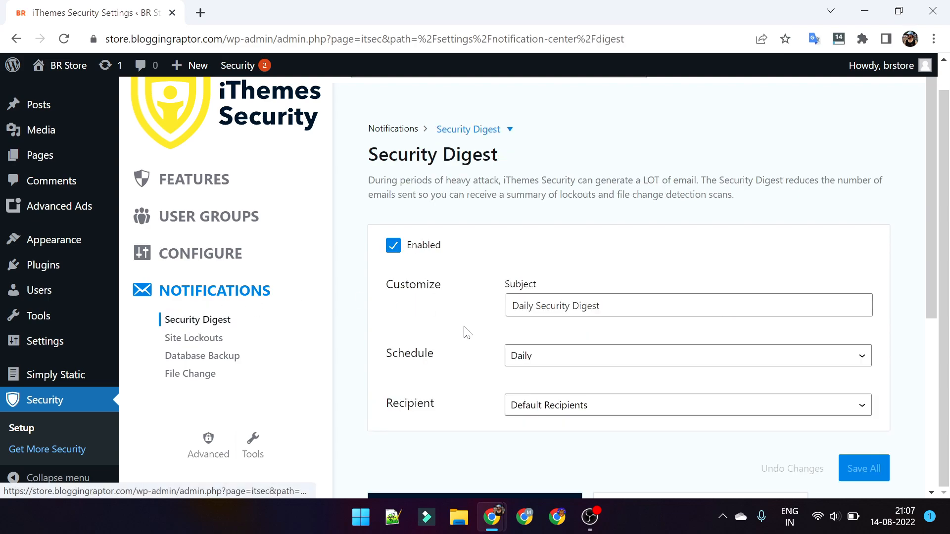
left_click(188, 339)
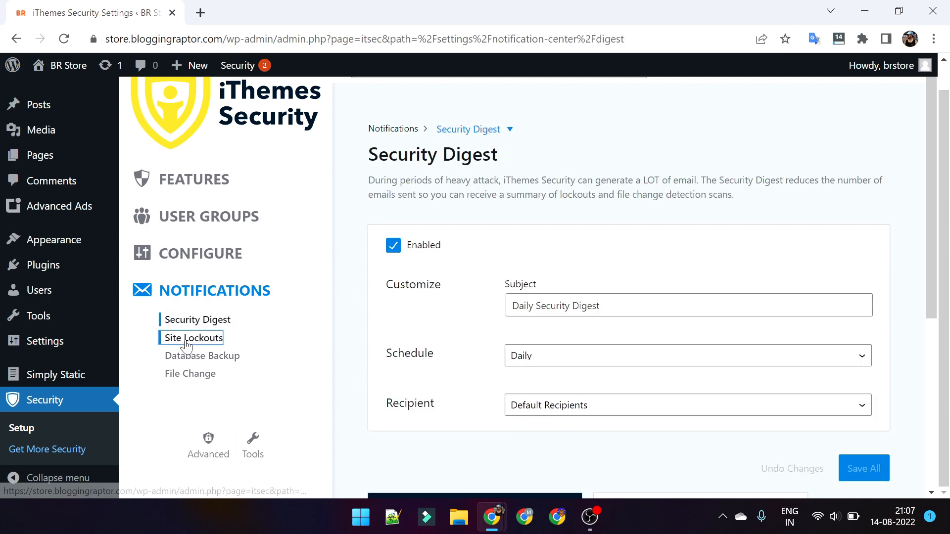
left_click(197, 360)
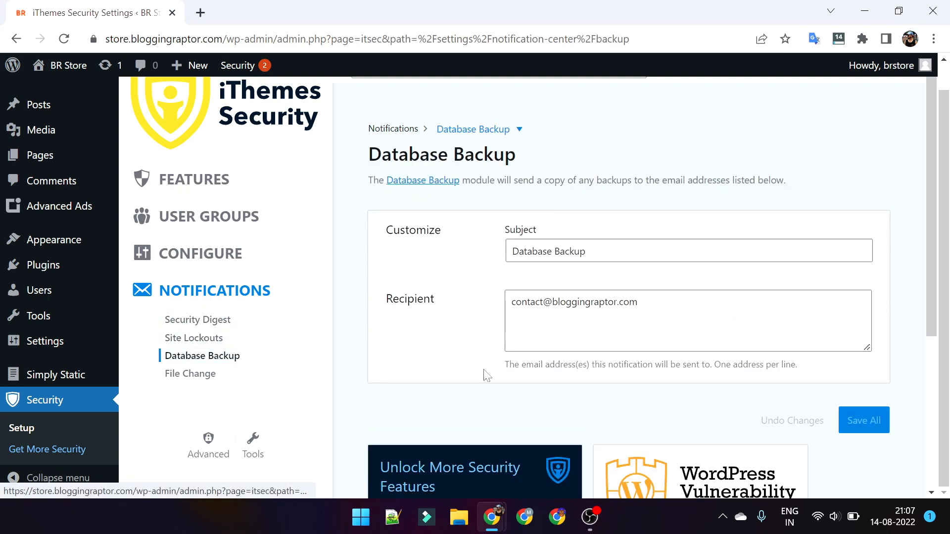
left_click(190, 373)
scroll(217, 238, "up", 1)
scroll(240, 368, "down", 1)
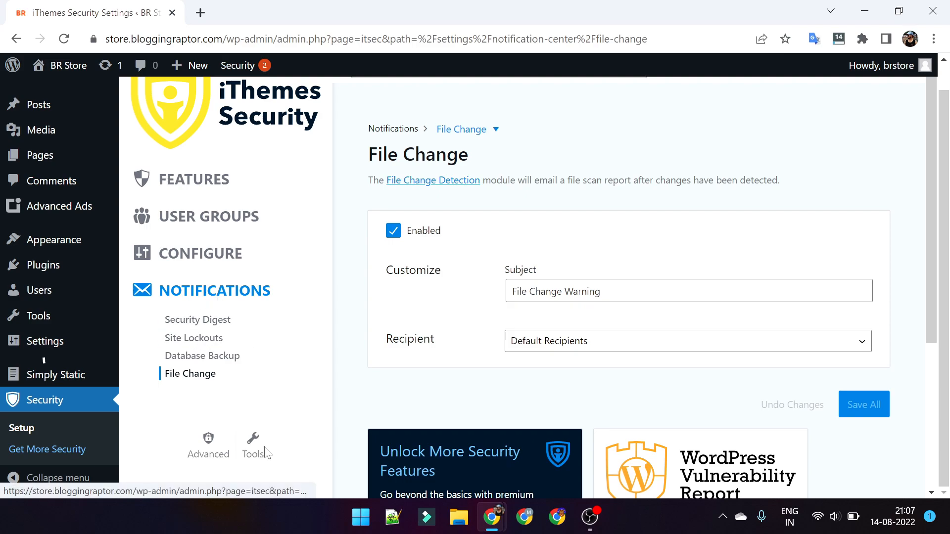
Open the Advanced System Tweaks settings and review the File Access and PHP Execution options
left_click(207, 451)
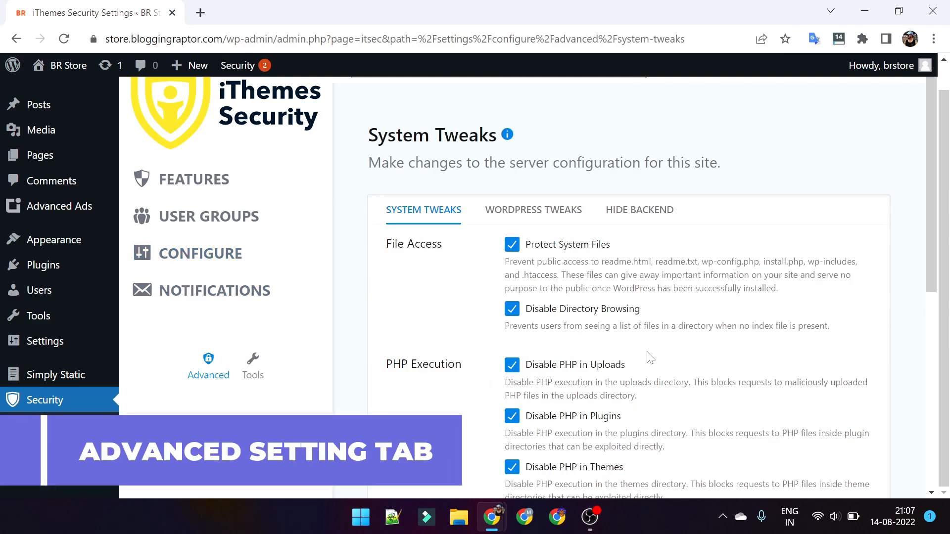
scroll(378, 237, "down", 1)
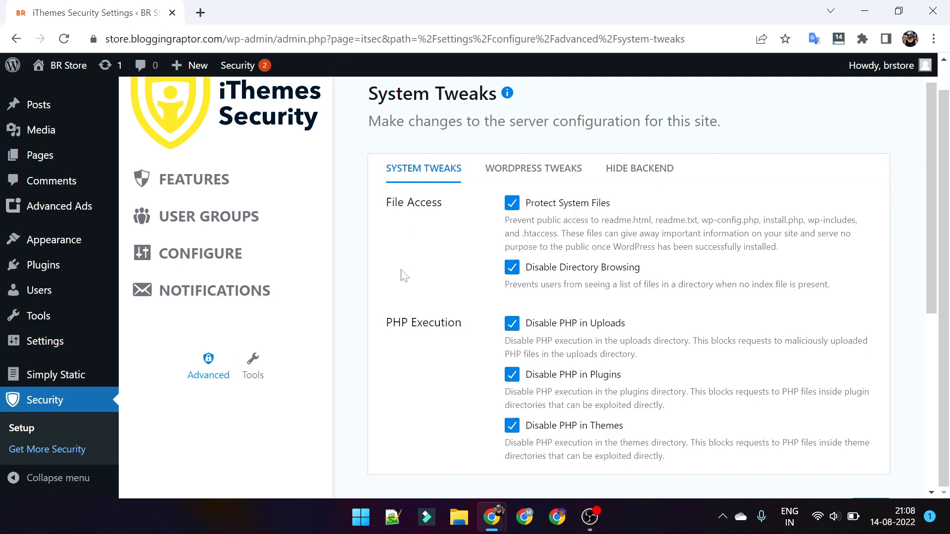
Switch to the Incognito browser window and load store.bloggingraptor.com/wp-content to test directory browsing
mouse_move(492, 517)
left_click(569, 446)
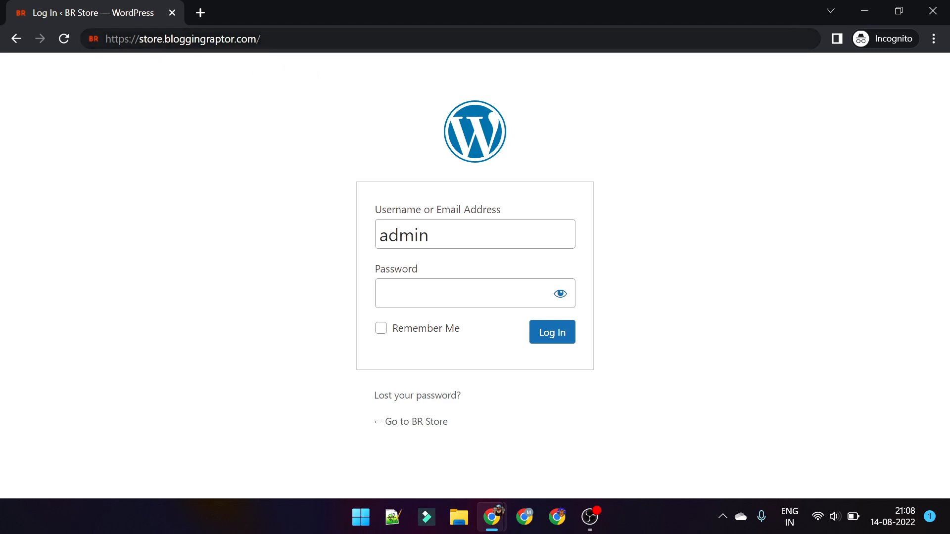
left_click(278, 39)
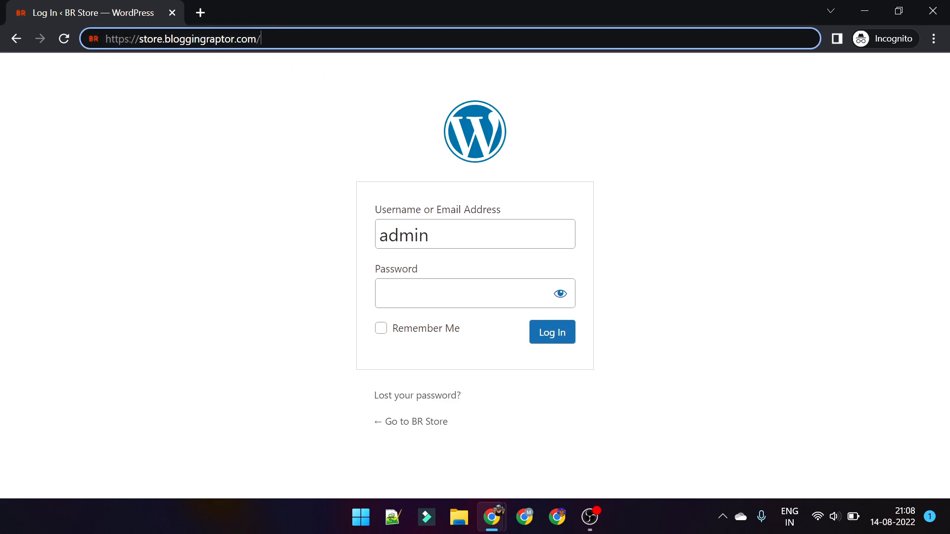
left_click(279, 39)
type("wp")
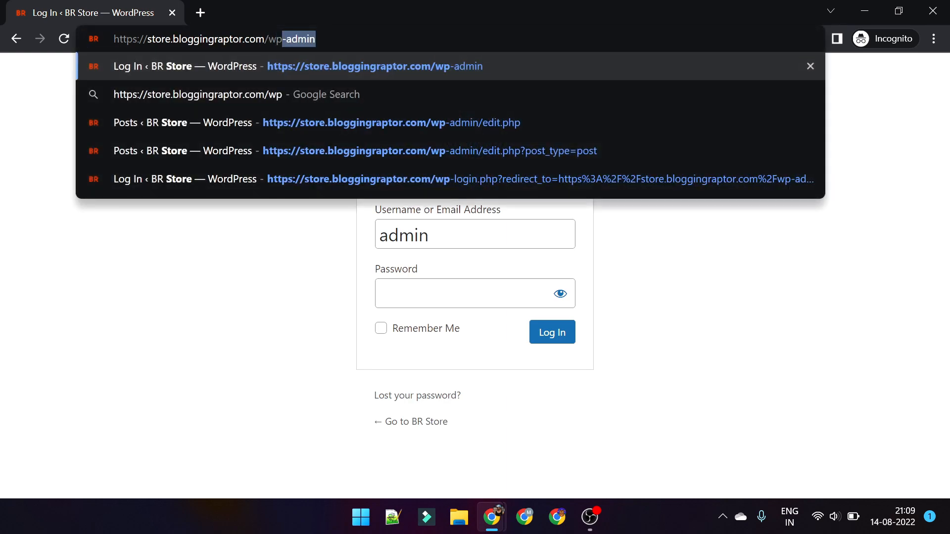
type("-content")
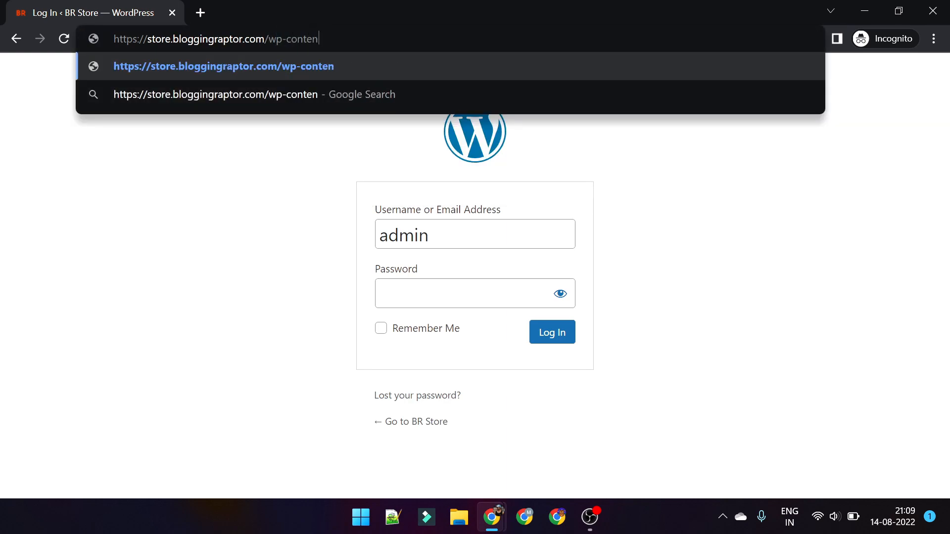
key("Return")
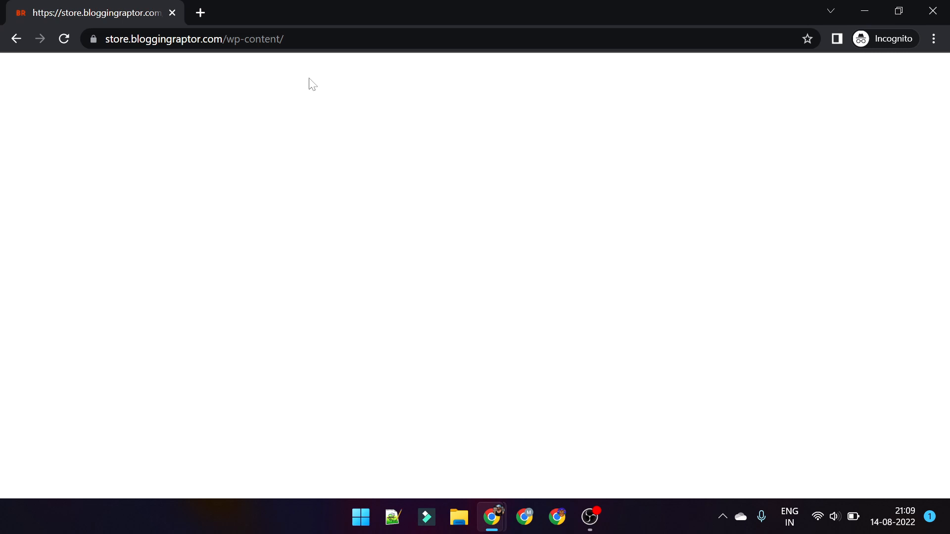
left_click_drag(224, 38, 283, 38)
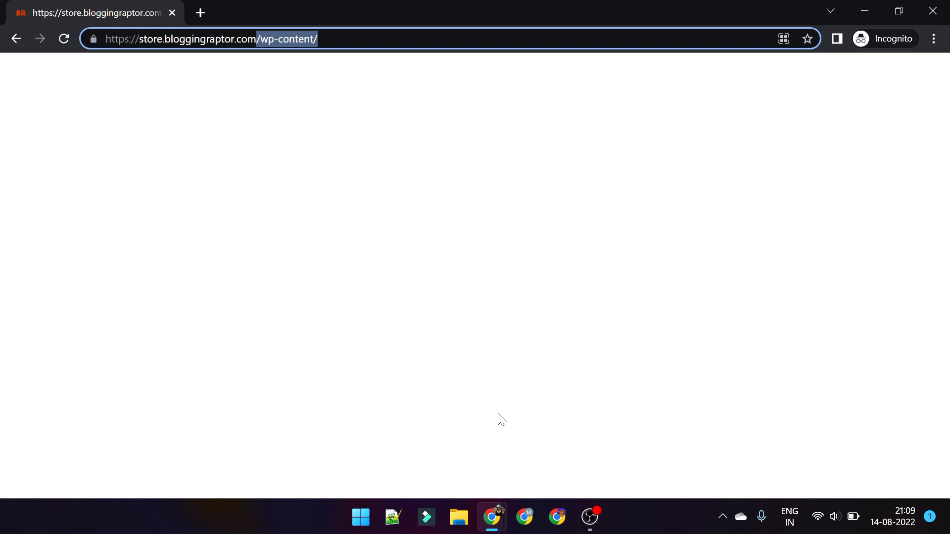
left_click(453, 472)
Return to the iThemes Security window and turn off Disable PHP in Plugins and Disable PHP in Themes
mouse_move(490, 525)
left_click(411, 445)
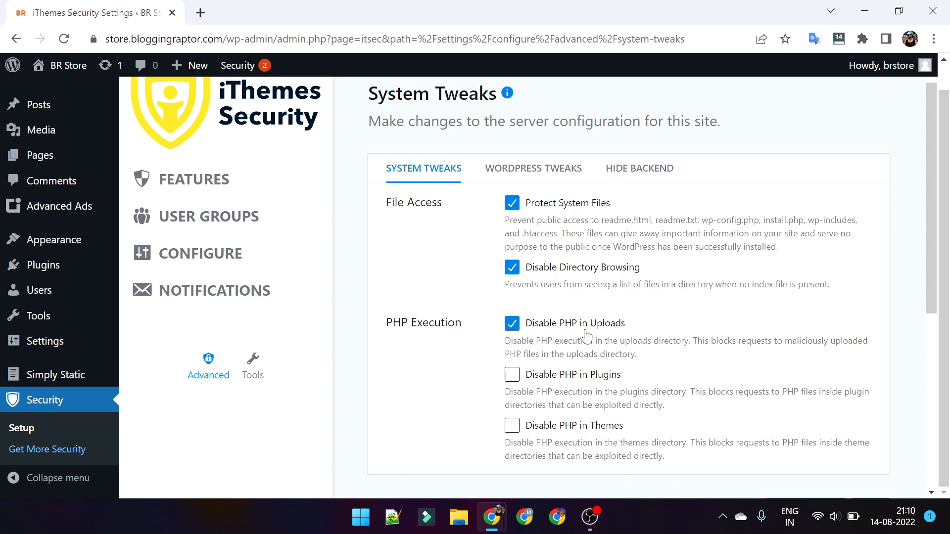
mouse_move(42, 142)
mouse_move(63, 154)
scroll(522, 441, "down", 3)
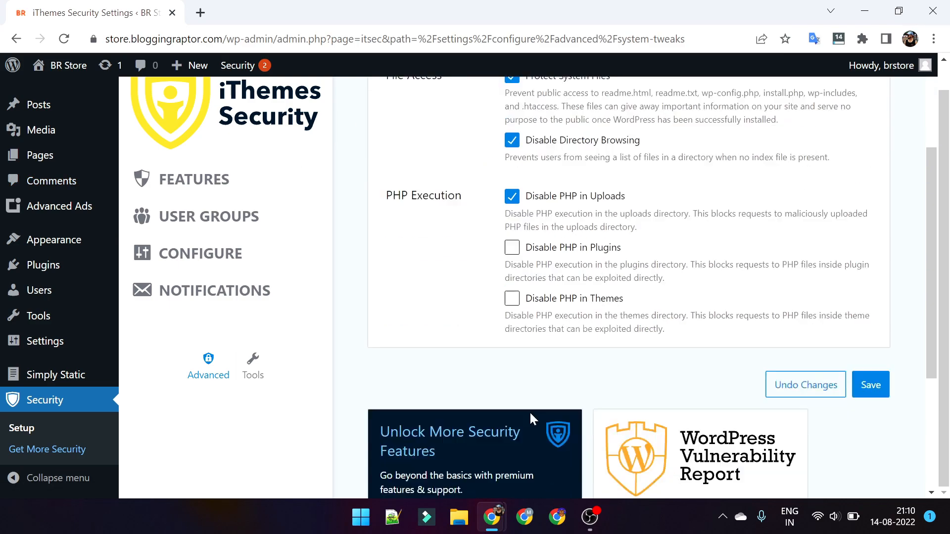
scroll(530, 197, "up", 1)
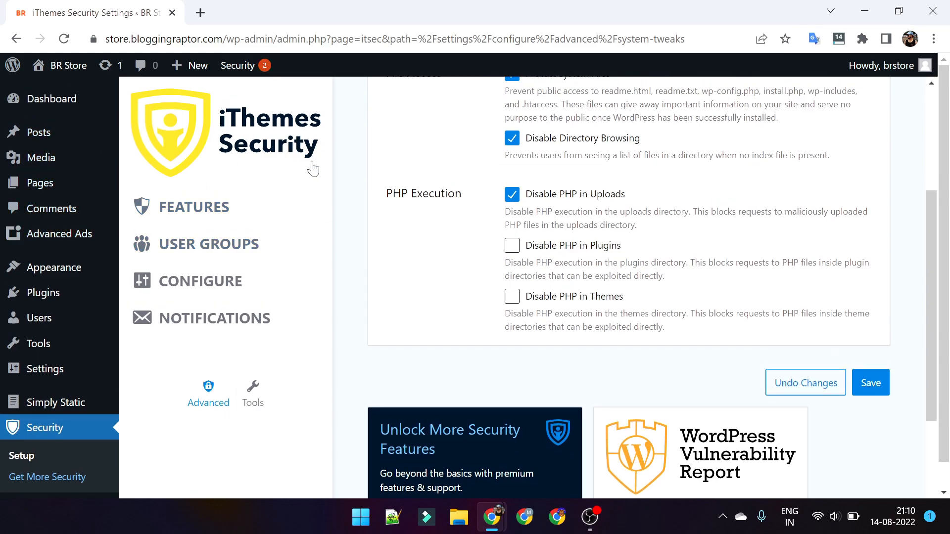
scroll(369, 303, "up", 1)
scroll(368, 303, "up", 2)
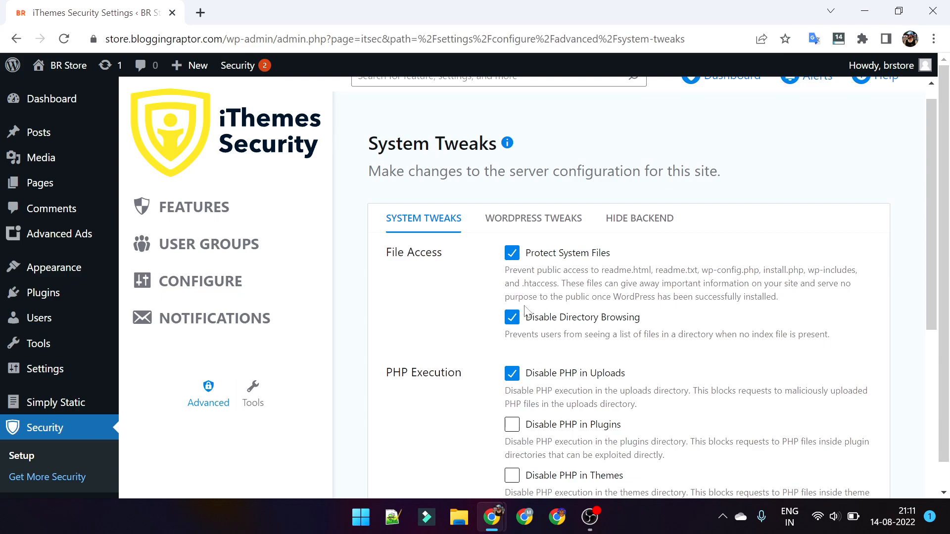
scroll(584, 262, "down", 5)
scroll(841, 396, "up", 4)
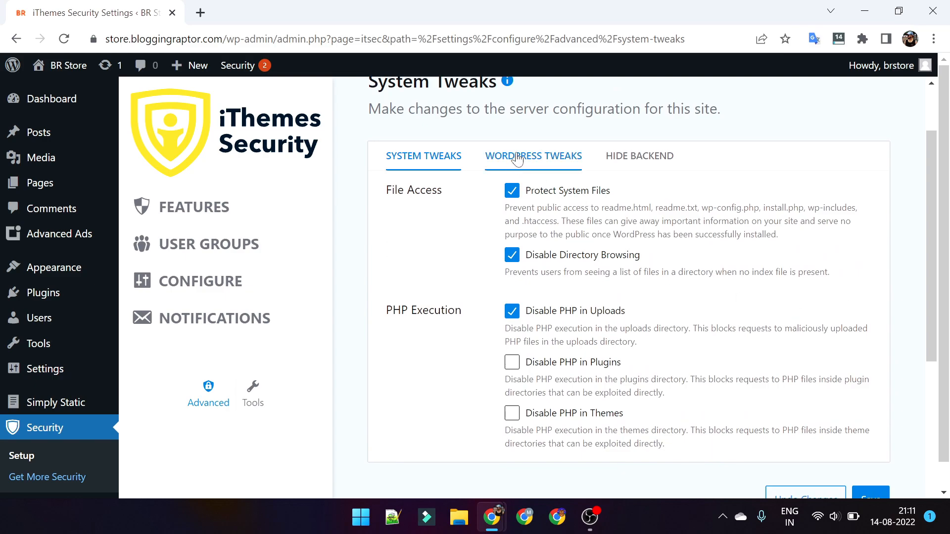
Open the WordPress Tweaks settings and check the Appearance submenu for a theme file editor entry
left_click(517, 156)
scroll(732, 225, "down", 1)
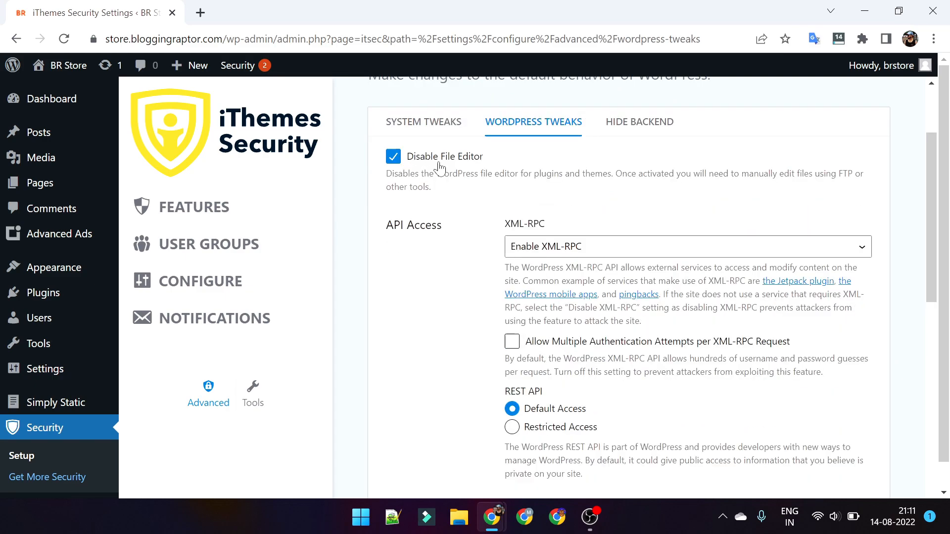
mouse_move(69, 268)
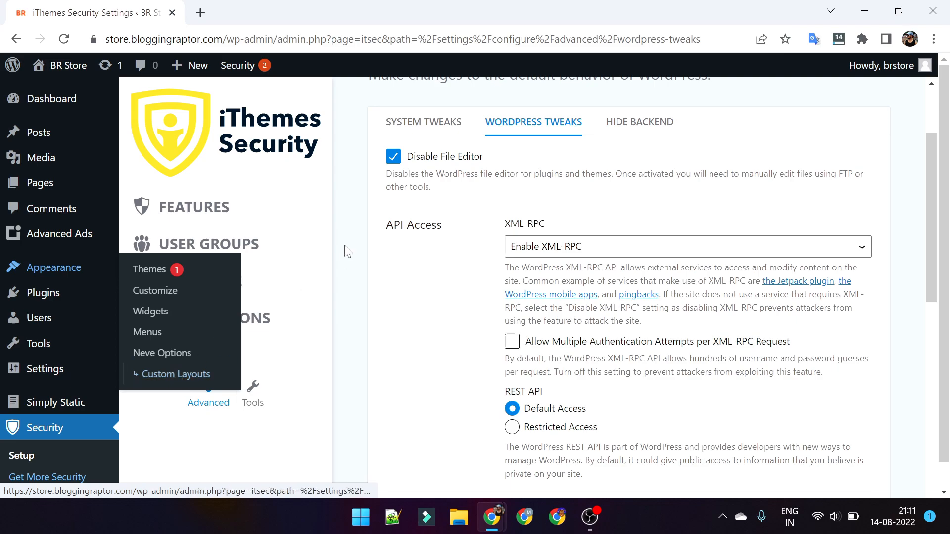
Turn off Disable File Editor, save, and reload the page to check the Appearance submenu for Theme File Editor
left_click(394, 157)
scroll(781, 339, "down", 10)
scroll(872, 337, "up", 1)
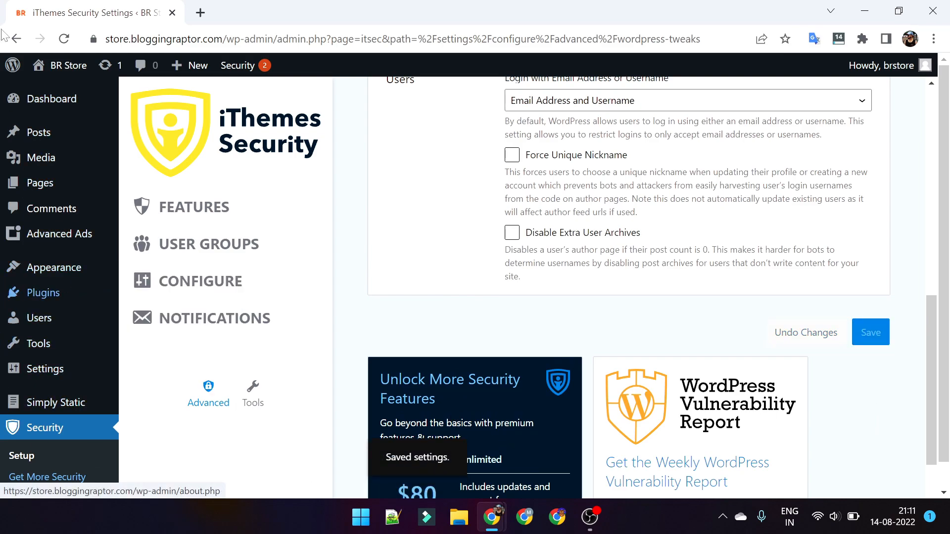
left_click(71, 40)
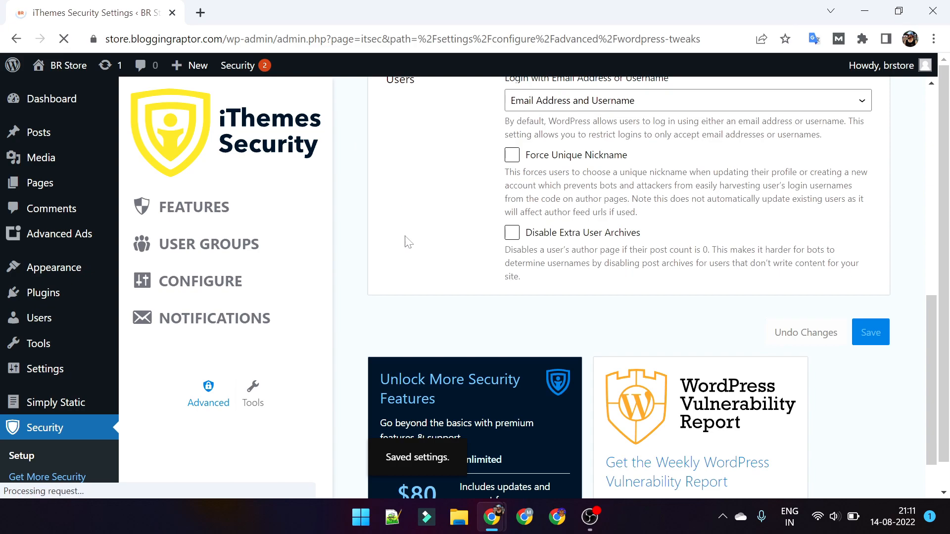
mouse_move(38, 267)
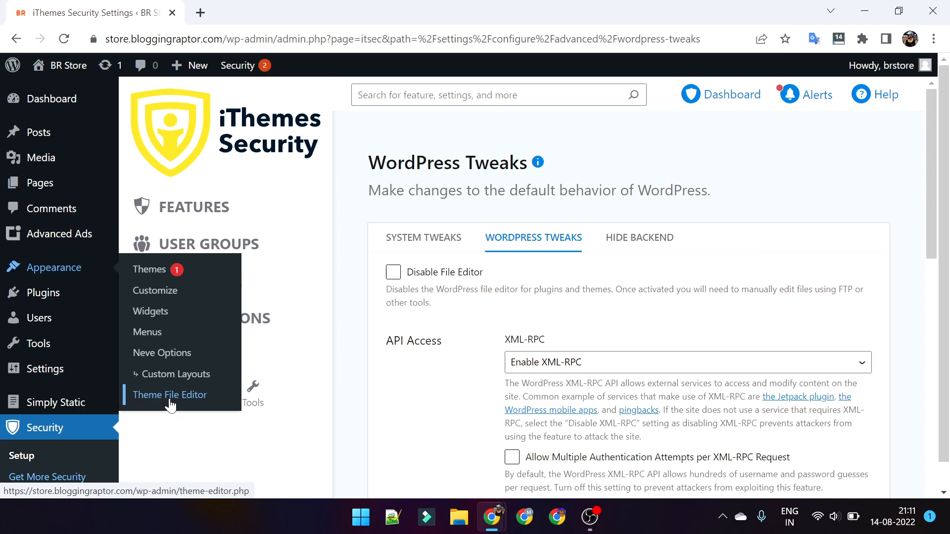
Turn Disable File Editor back on and check the Plugins submenu for the Plugin File Editor
left_click(395, 273)
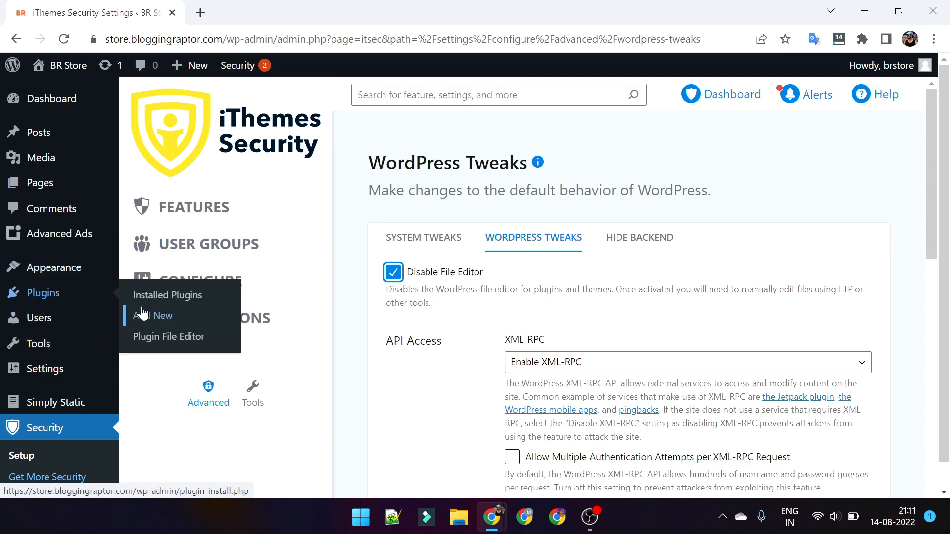
mouse_move(32, 294)
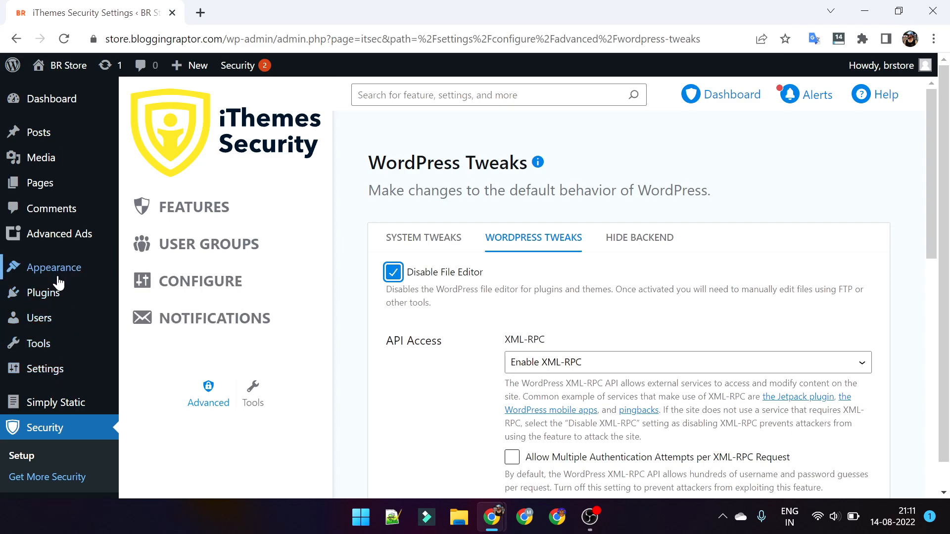
Check the XML-RPC choices, keep Enable XML-RPC selected, and review the REST API and user login options
scroll(569, 267, "down", 2)
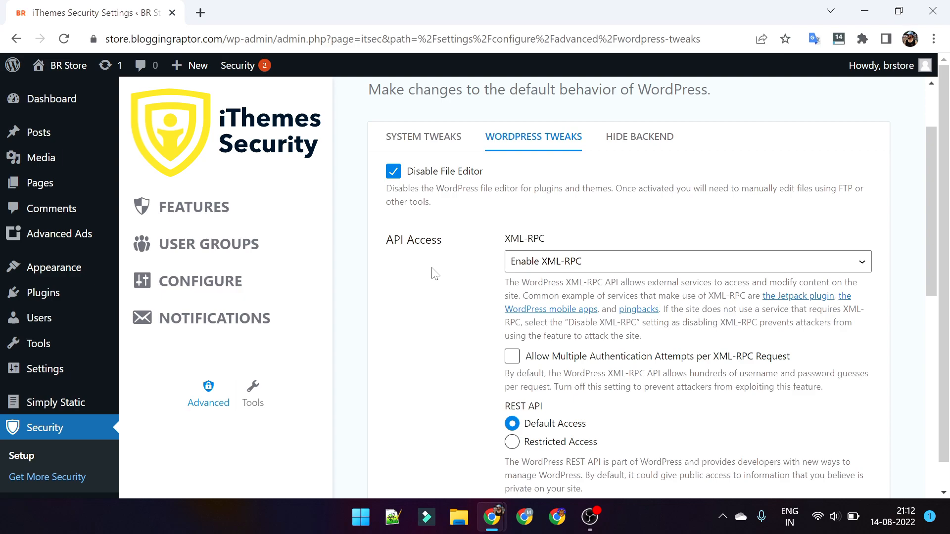
left_click(539, 262)
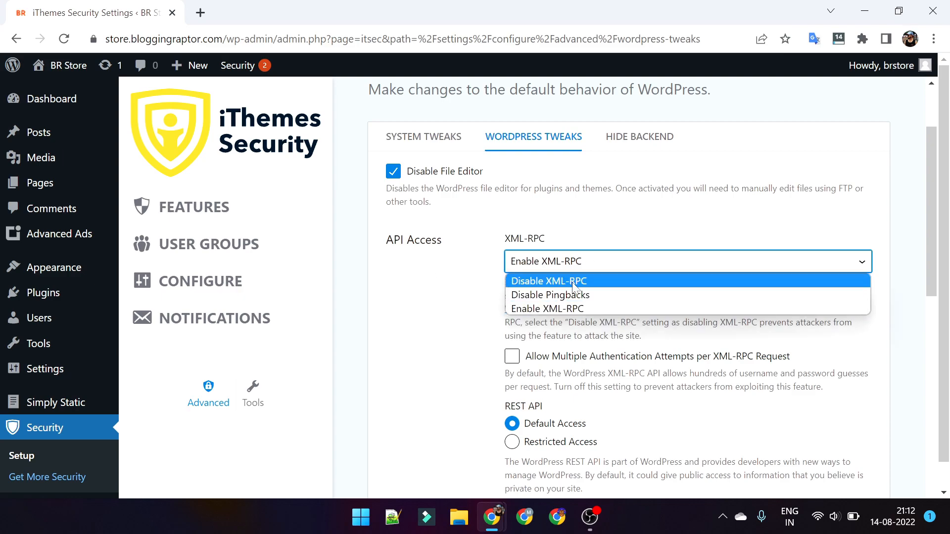
left_click(476, 266)
left_click(509, 264)
left_click(470, 267)
scroll(536, 354, "down", 1)
scroll(536, 354, "down", 1)
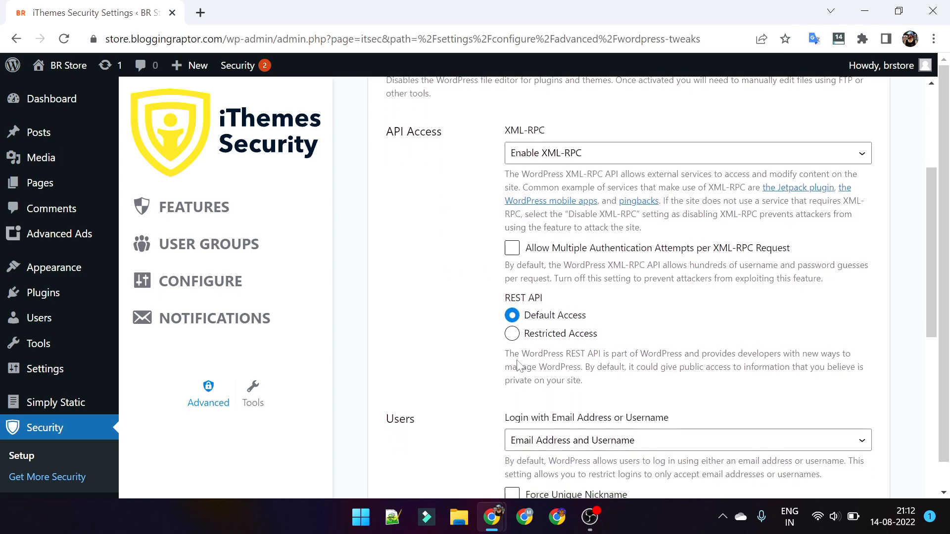
scroll(451, 214, "up", 1)
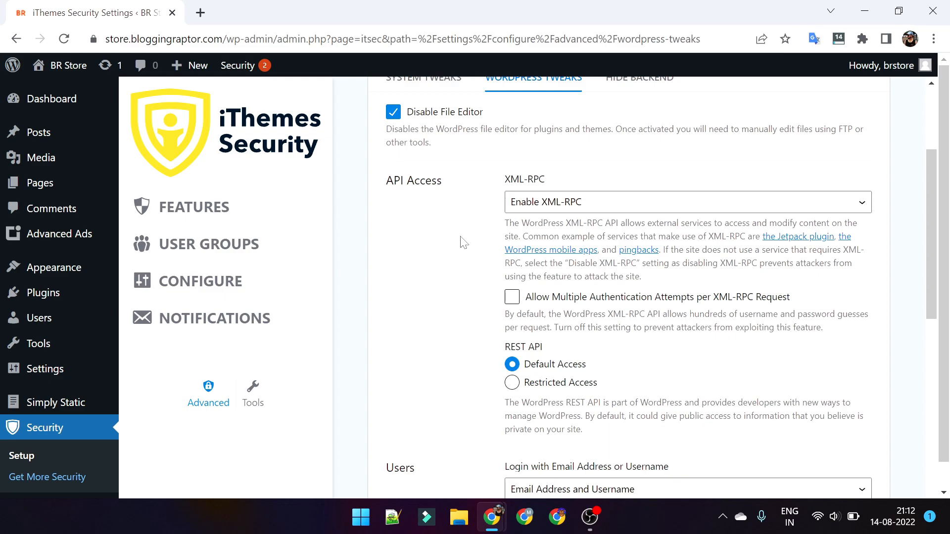
Try Username Only for Login with Email Address or Username, and set it back to Email Address and Username
scroll(471, 239, "down", 3)
scroll(471, 239, "down", 3)
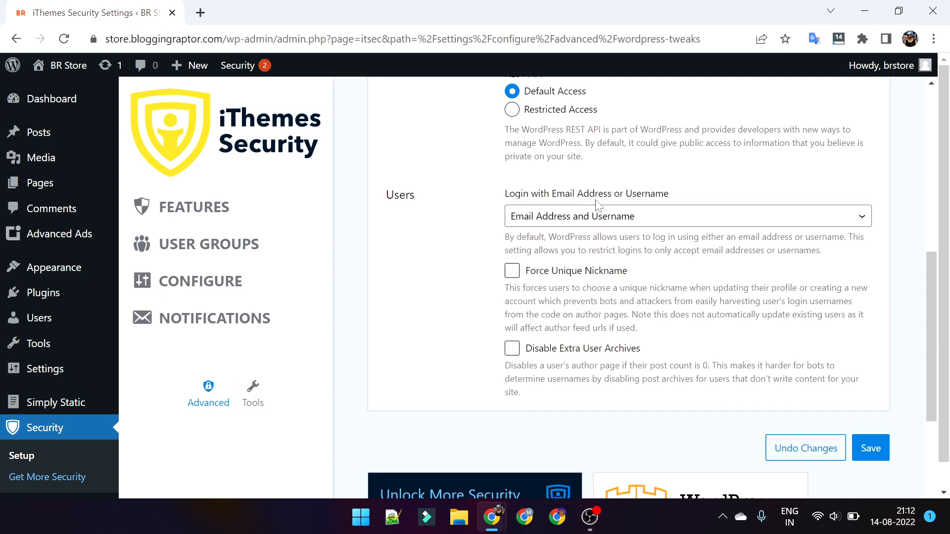
left_click(541, 227)
left_click(441, 242)
left_click(662, 222)
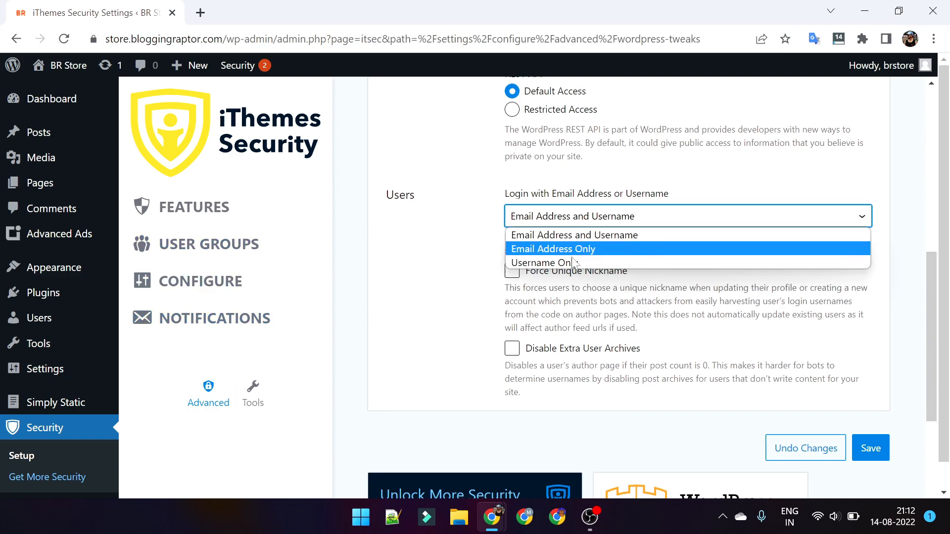
left_click(539, 263)
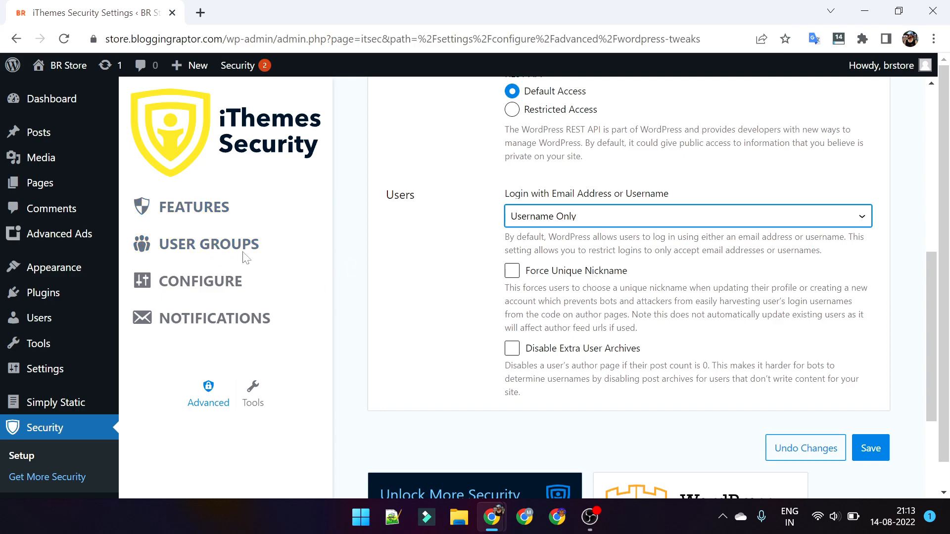
left_click(624, 224)
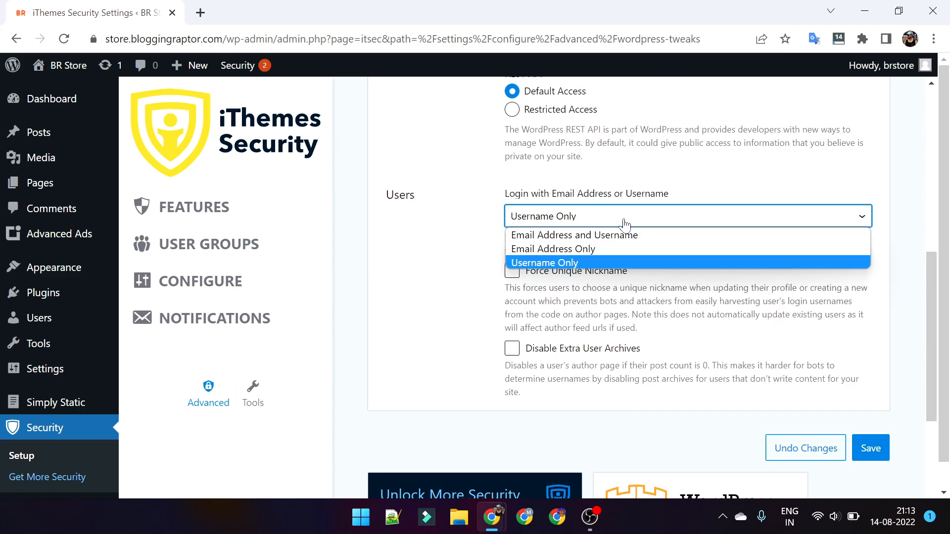
left_click(544, 233)
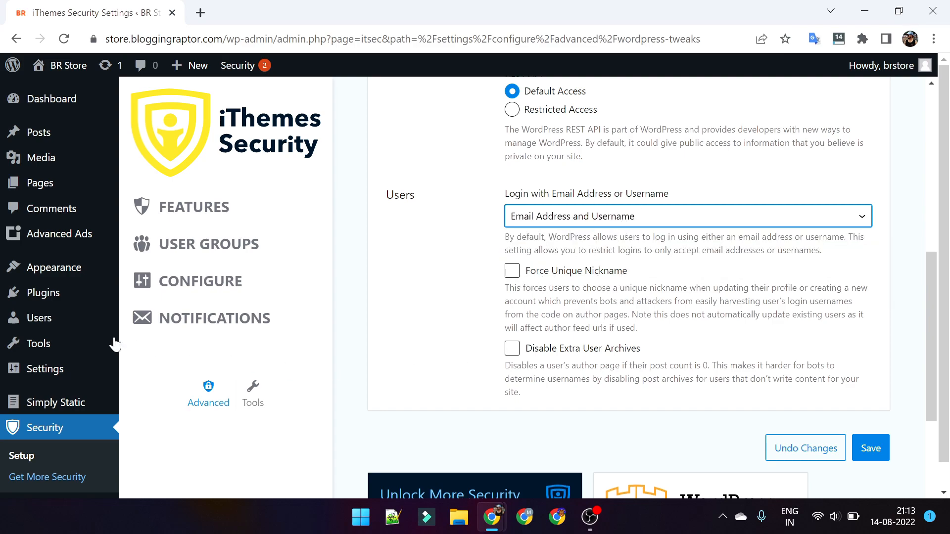
Open the Users section in a new tab and compare the profile's username and nickname with the Force Unique Nickname option
right_click(63, 317)
left_click(70, 328)
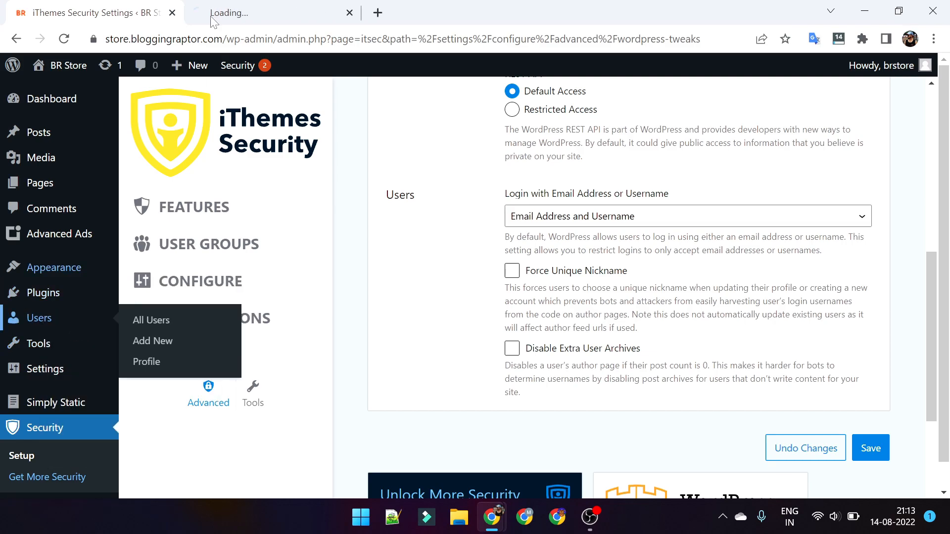
left_click(257, 7)
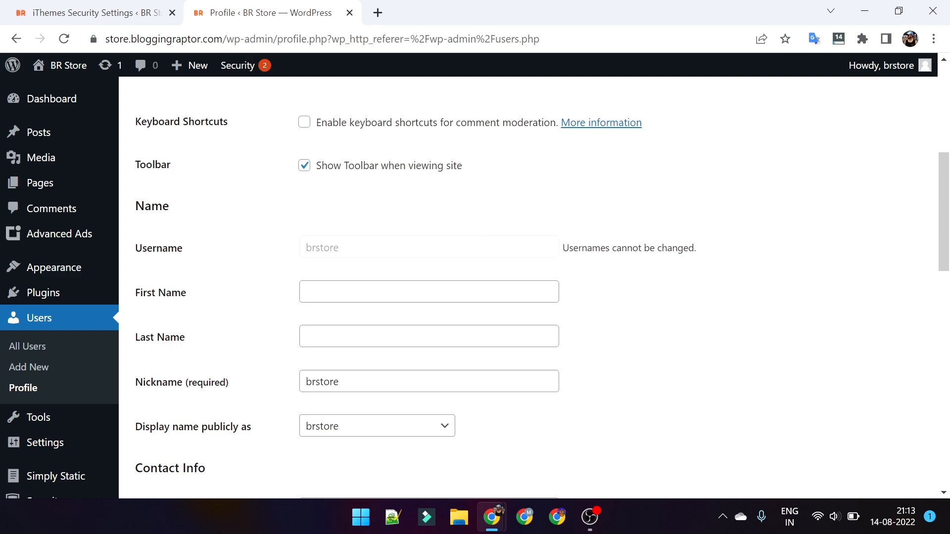
left_click(10, 6)
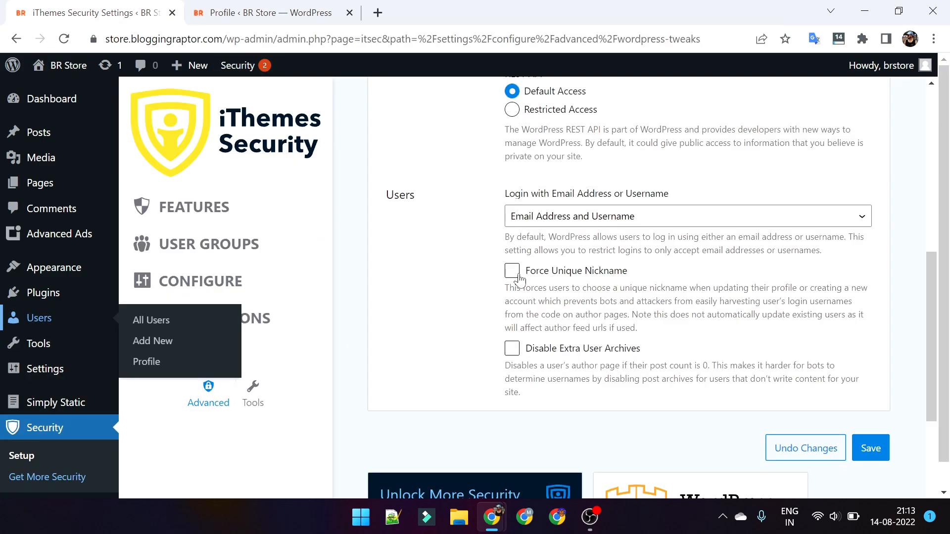
key("ctrl+Tab")
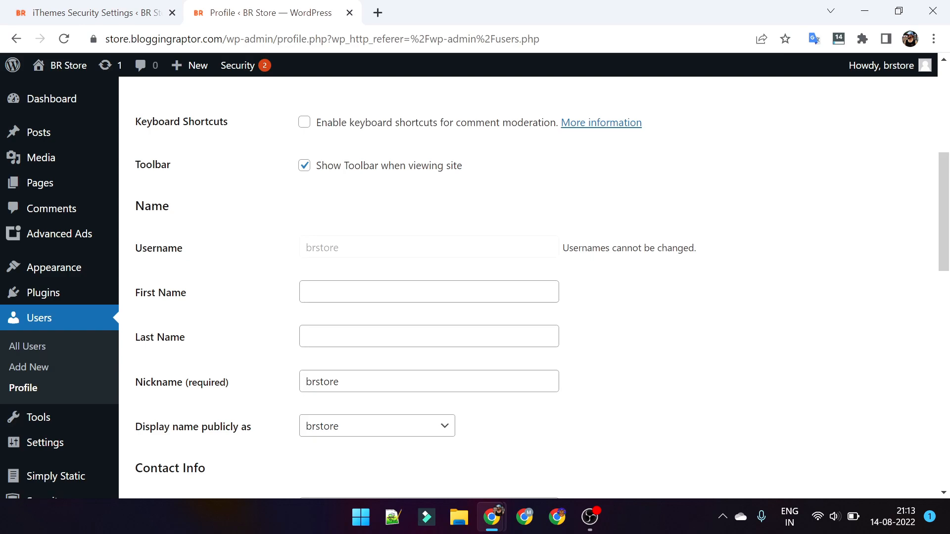
left_click(138, 5)
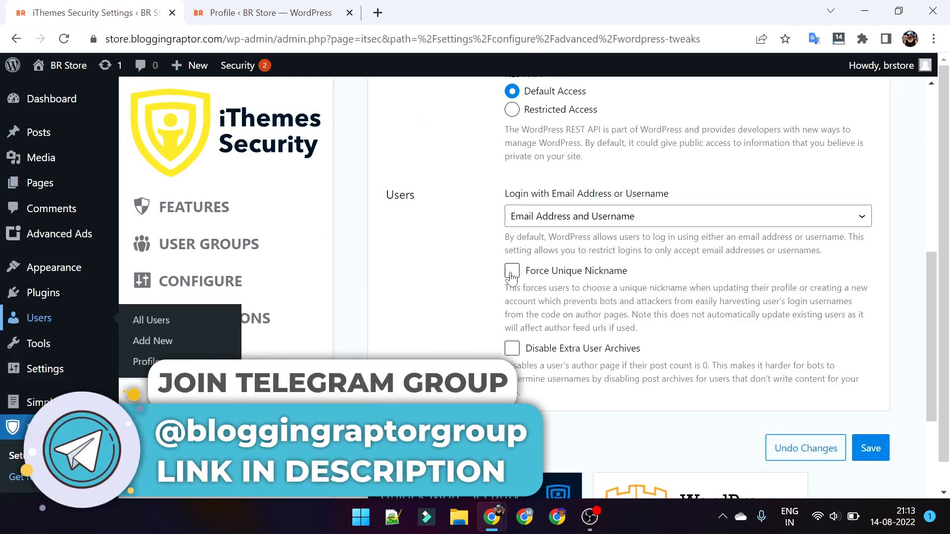
Turn on Force Unique Nickname and Disable Extra User Archives, and save the WordPress Tweaks
left_click(511, 272)
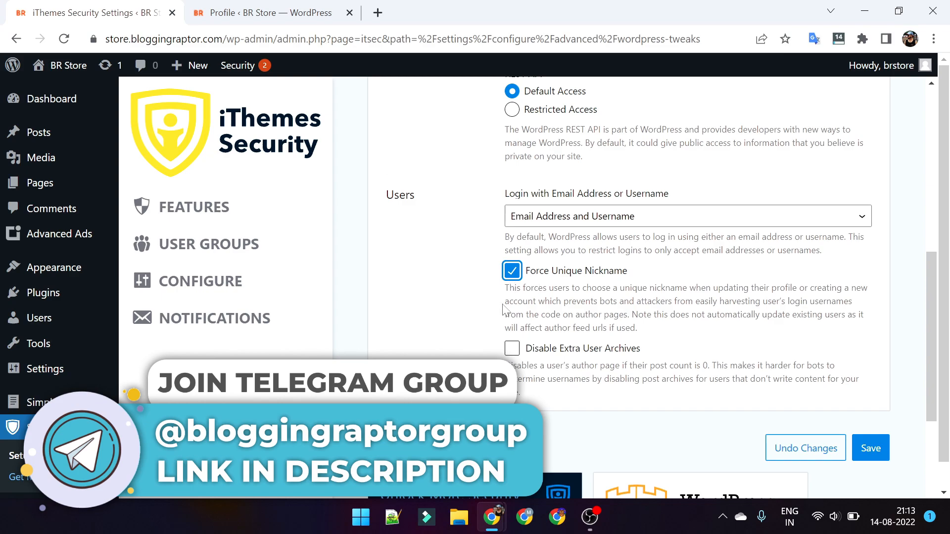
left_click(515, 350)
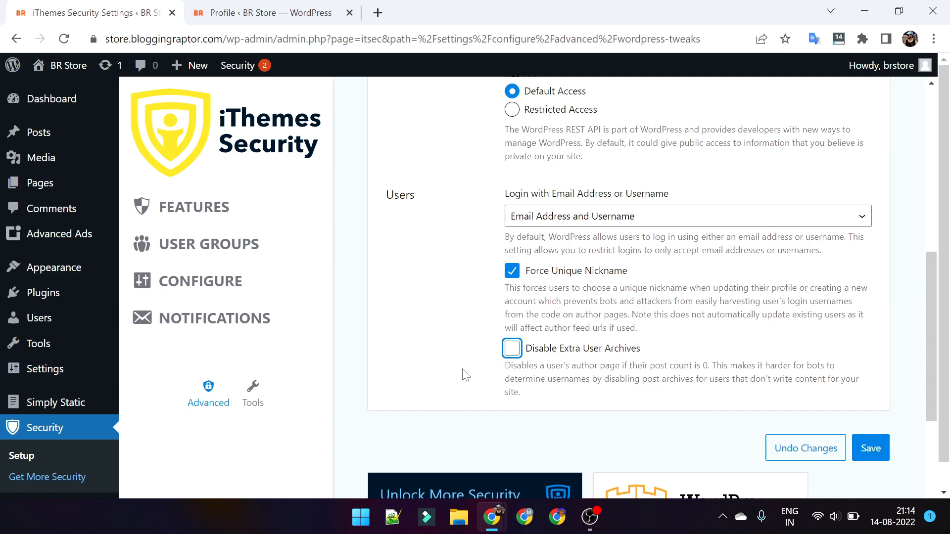
left_click(511, 354)
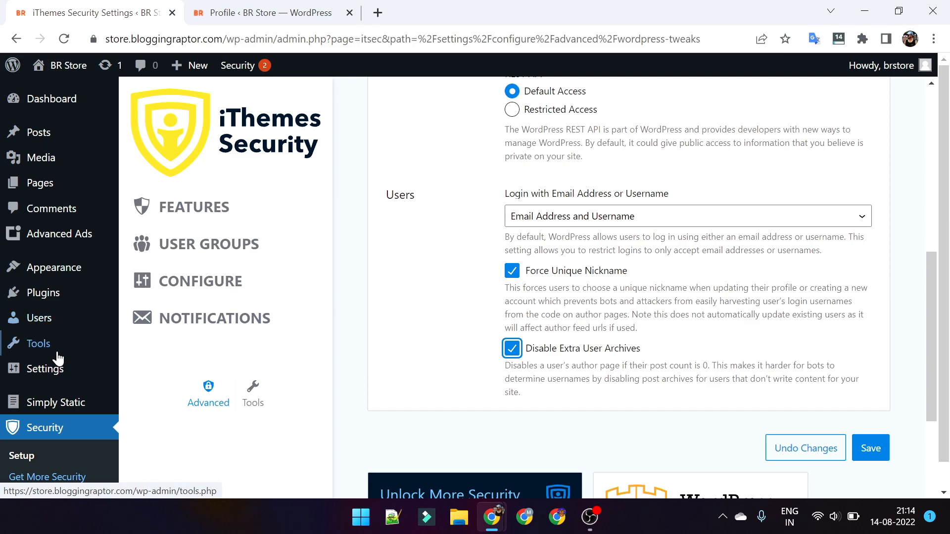
mouse_move(51, 138)
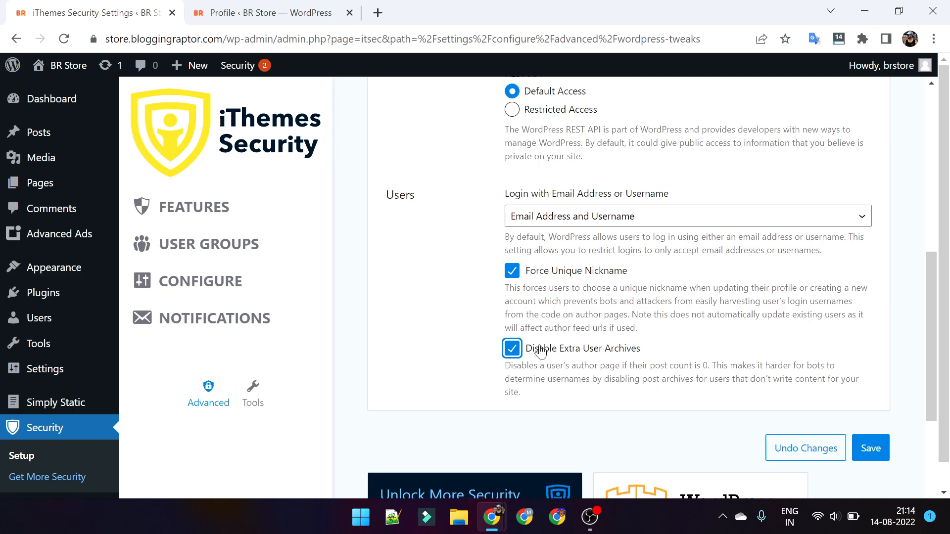
left_click(872, 447)
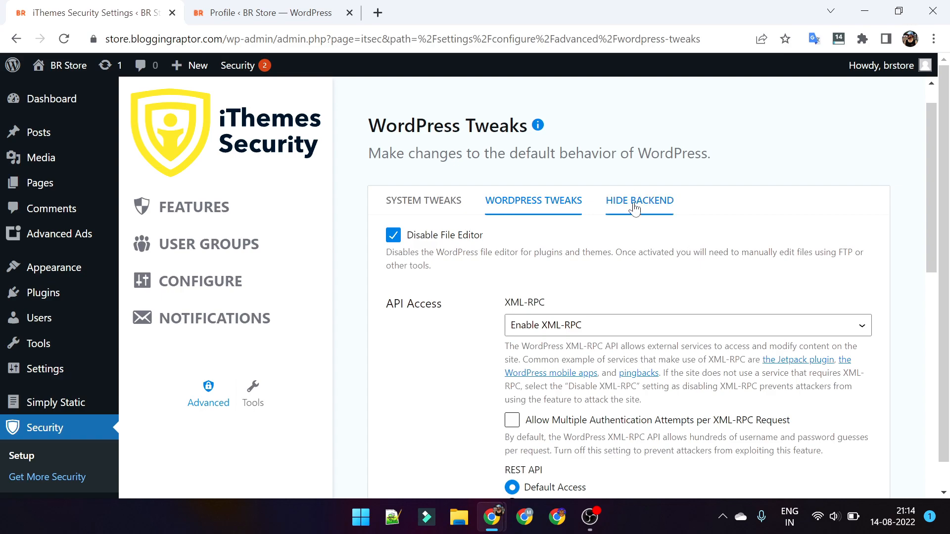
Open the Hide Backend settings and check the site's wp-login.php address in the incognito window
left_click(636, 211)
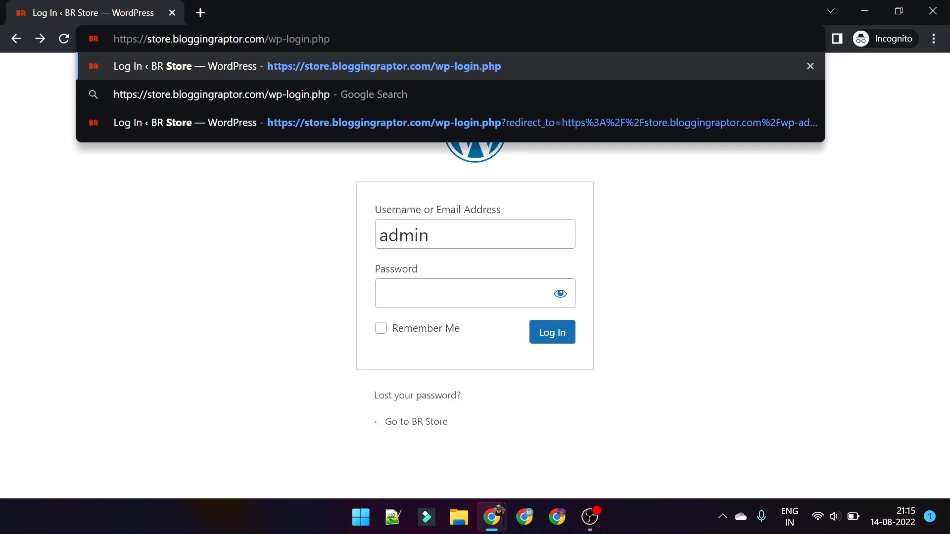
left_click(231, 254)
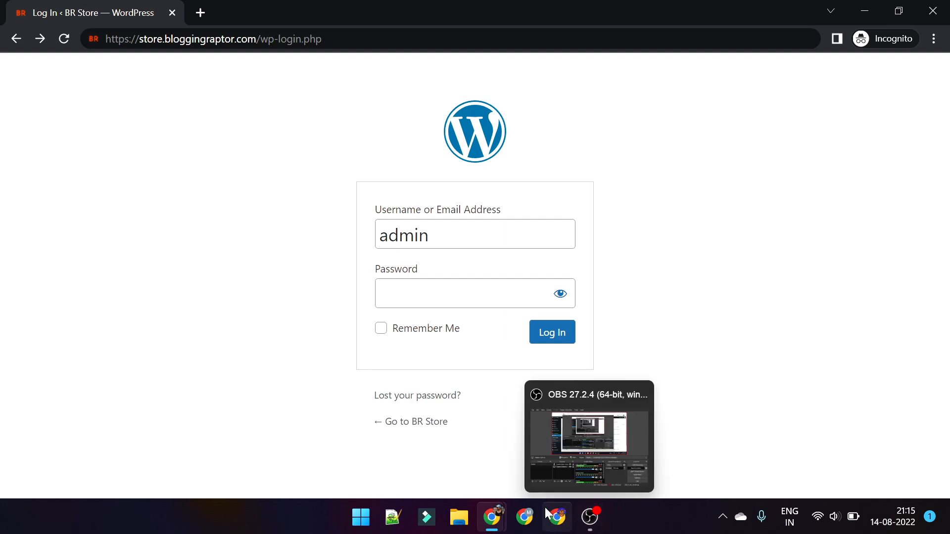
mouse_move(499, 518)
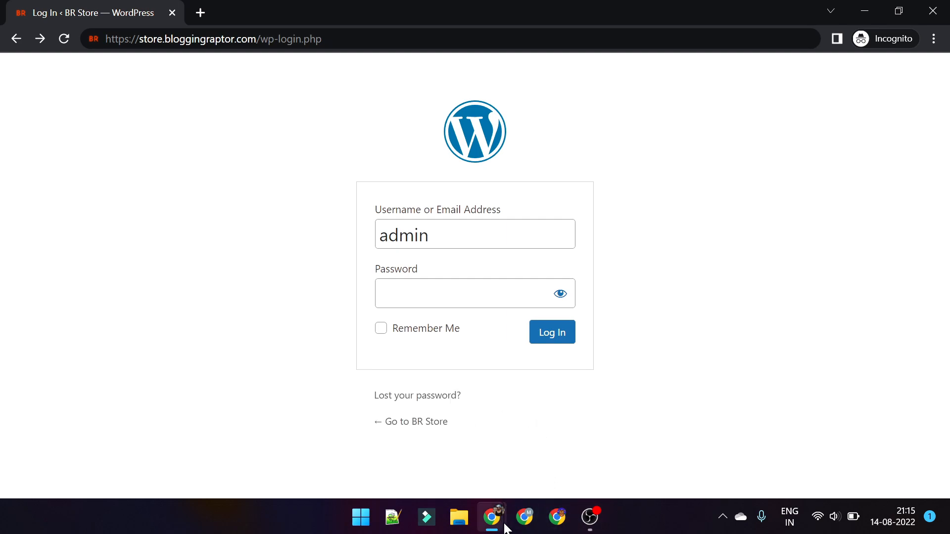
left_click(442, 483)
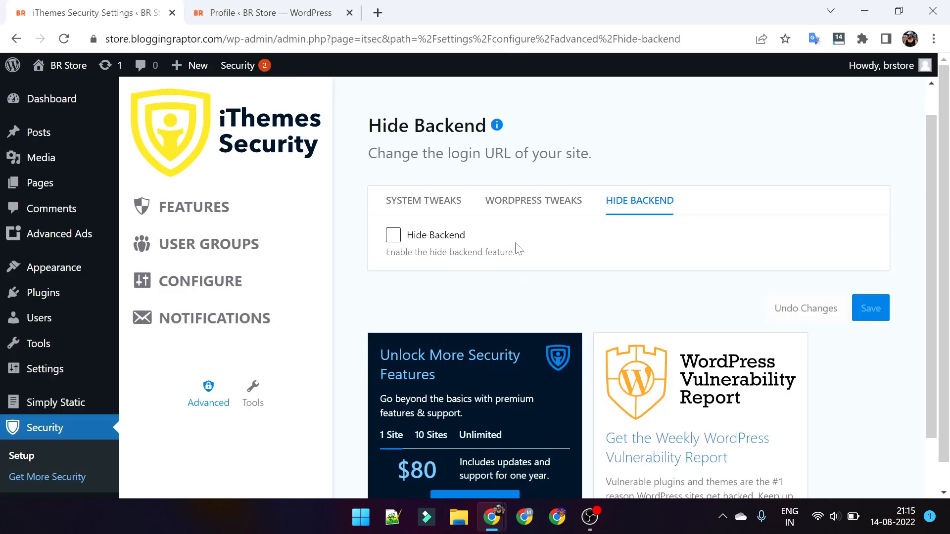
Enable Hide Backend and set the Login Slug to pandu
left_click(394, 235)
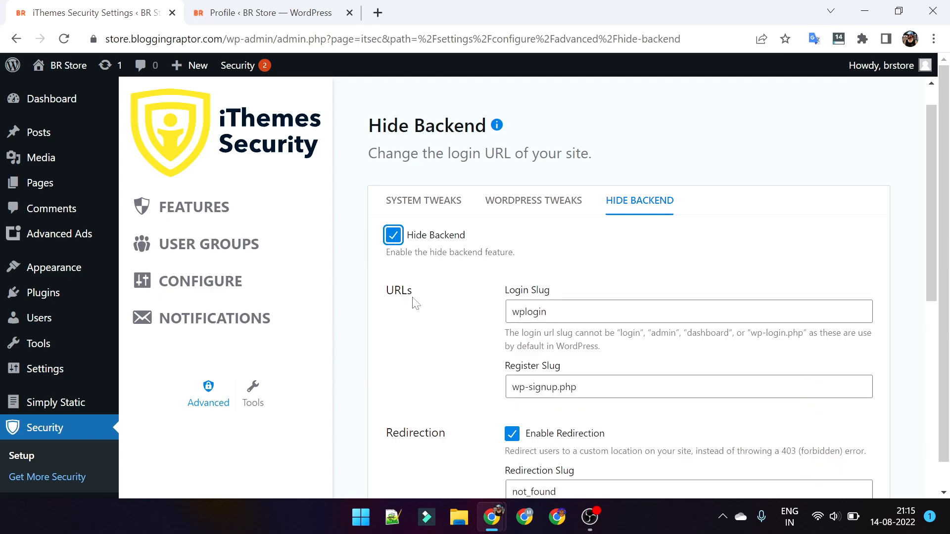
scroll(415, 303, "down", 2)
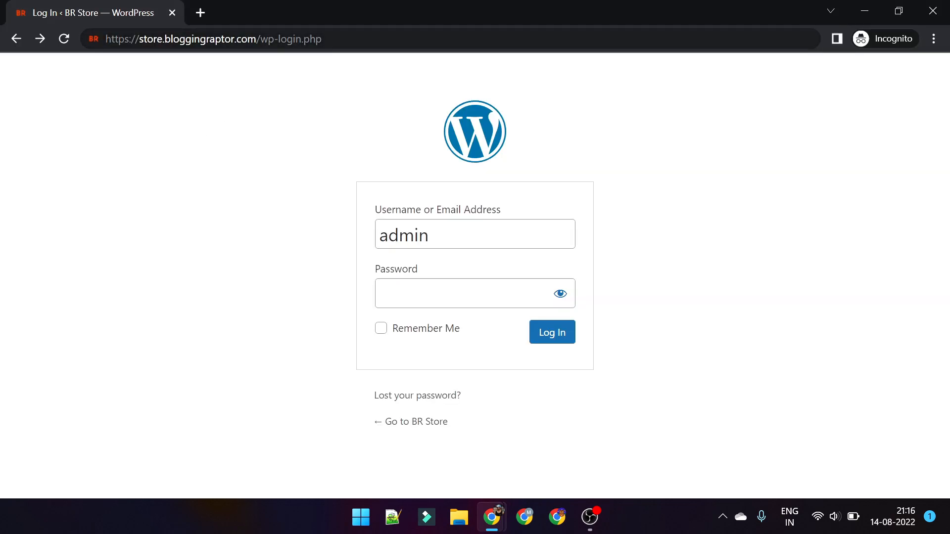
mouse_move(492, 517)
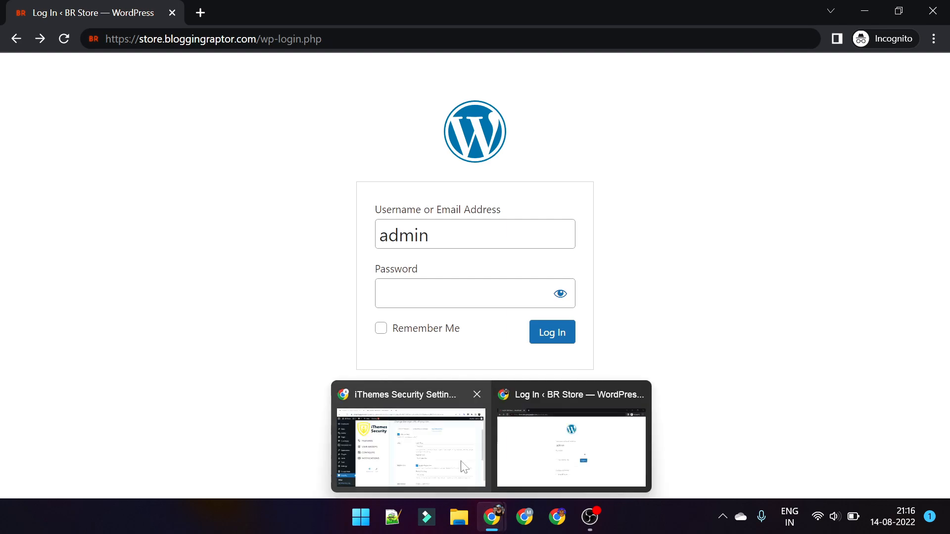
left_click(465, 456)
left_click(547, 242)
key("ctrl+a")
key("BackSpace")
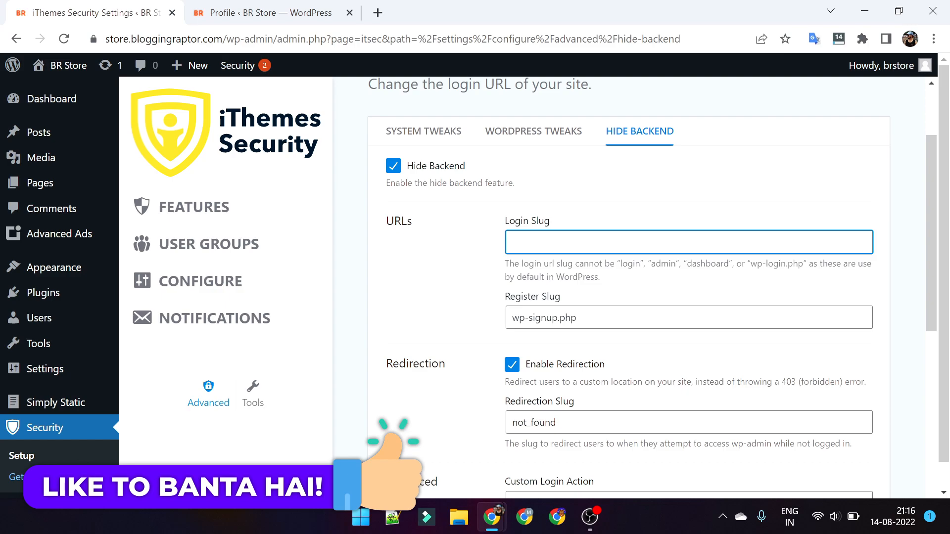
type("pandu")
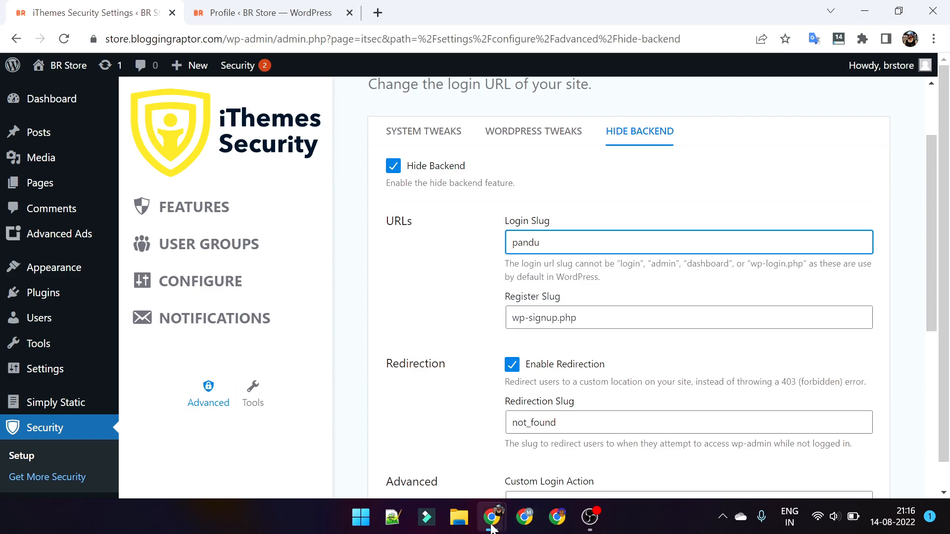
In the incognito window, replace wp-login.php with pandu in the address without loading it, and return to the Hide Backend settings
mouse_move(492, 517)
left_click(524, 428)
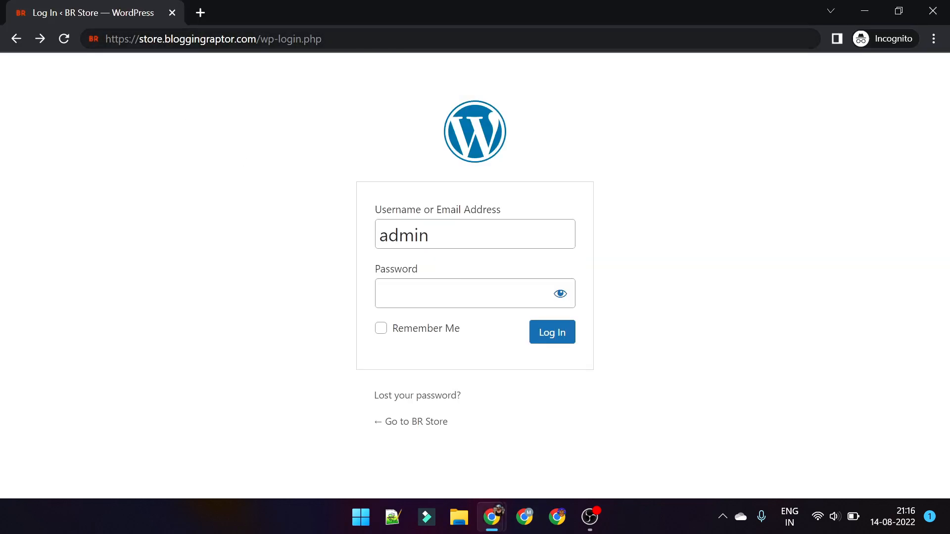
left_click_drag(328, 39, 260, 39)
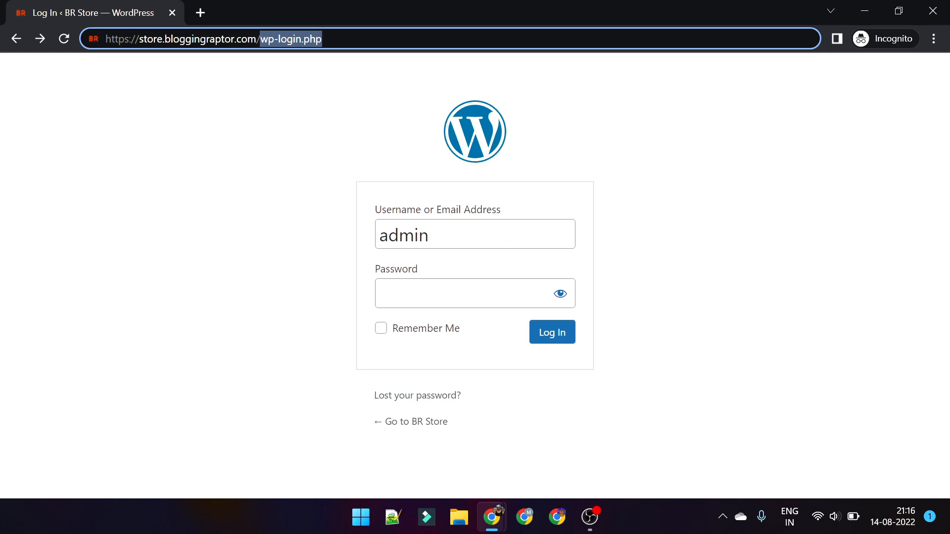
type("pandu")
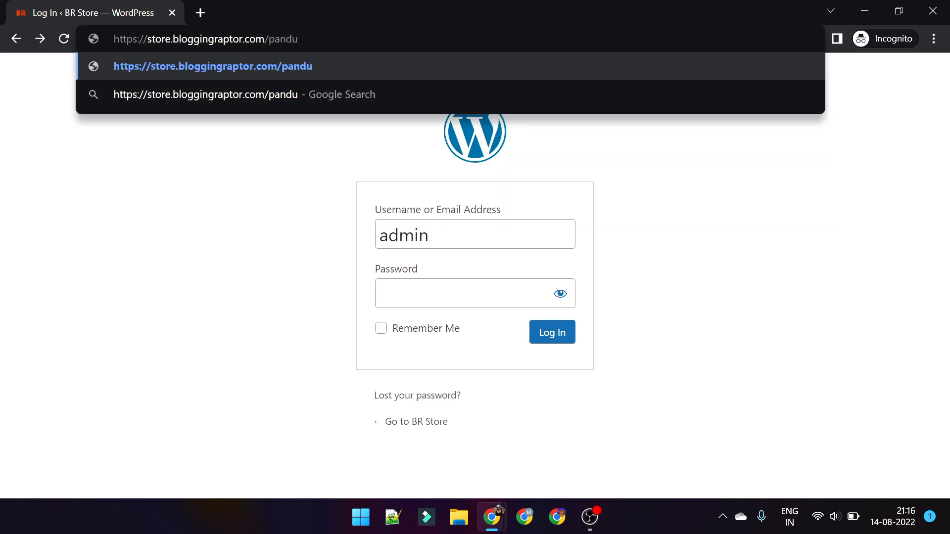
mouse_move(492, 517)
left_click(460, 448)
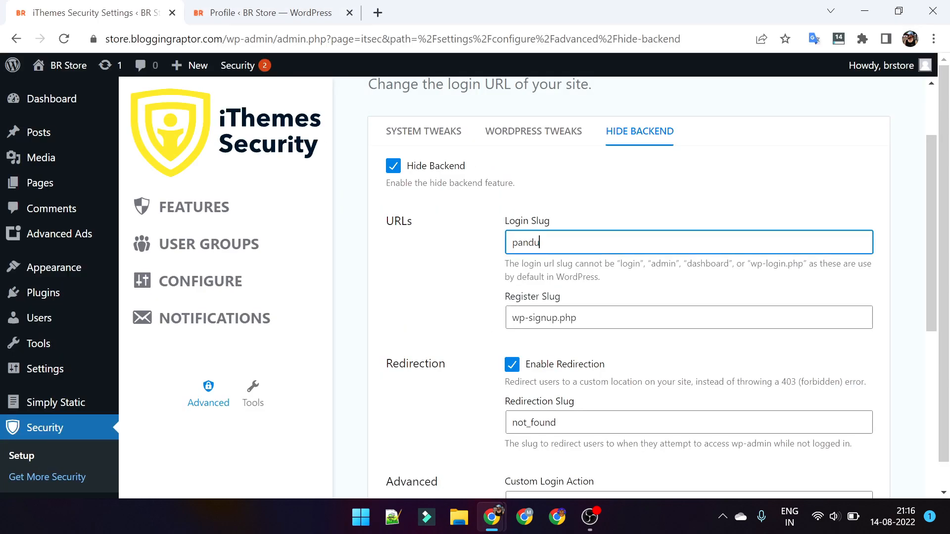
Review the Enable Redirection option and its Redirection Slug against the wp-login.php page in the incognito window
scroll(398, 284, "down", 2)
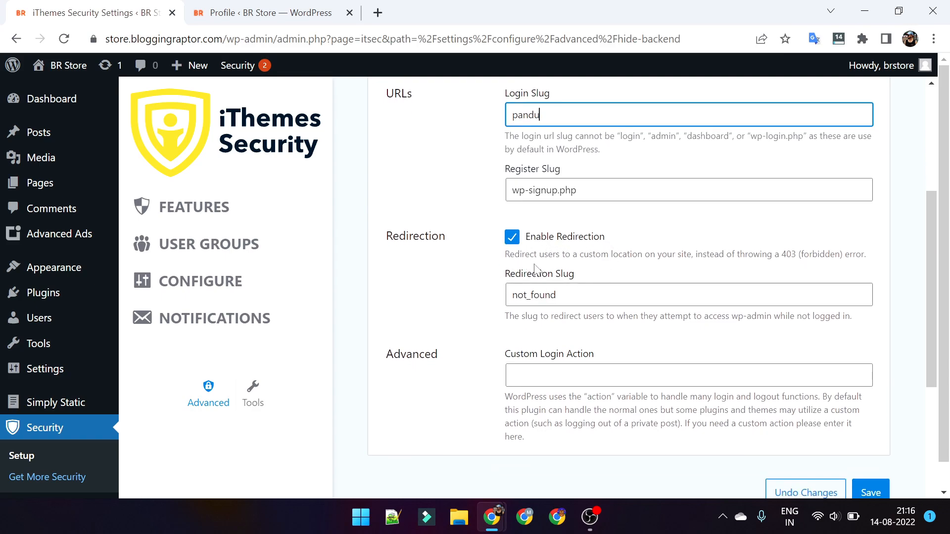
key("alt+Tab")
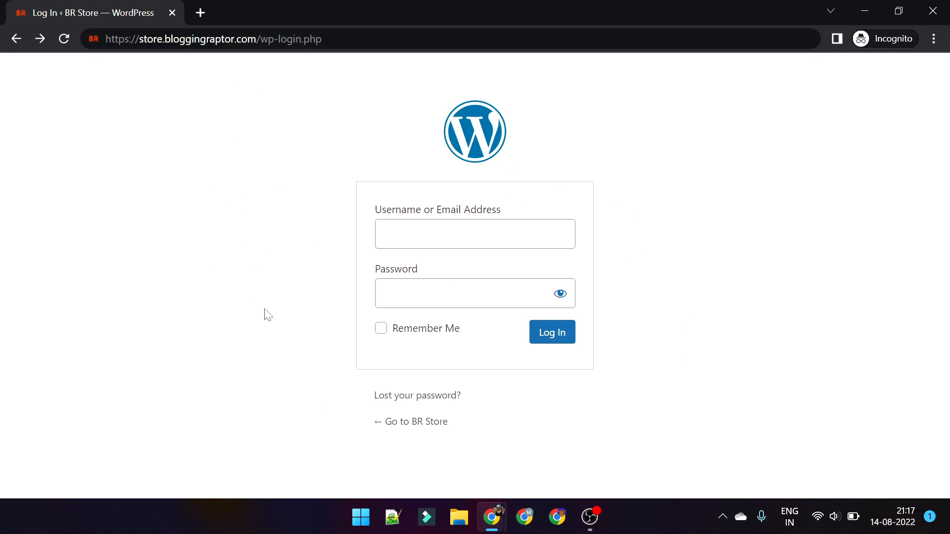
mouse_move(492, 518)
left_click(441, 469)
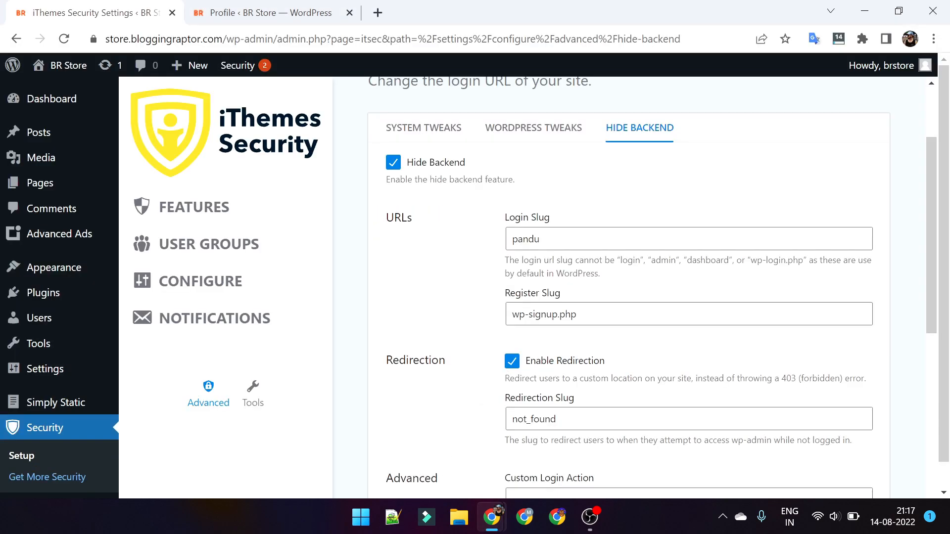
scroll(599, 411, "down", 2)
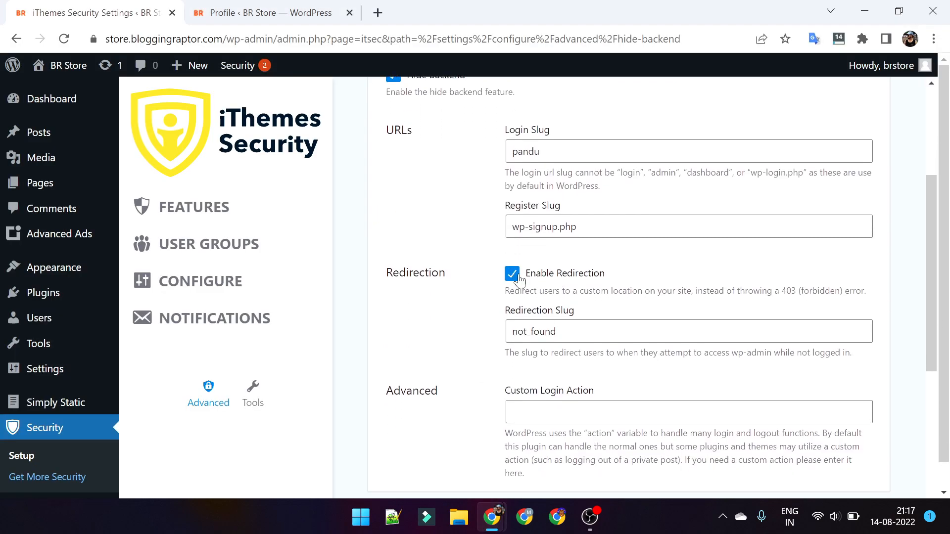
left_click(569, 326)
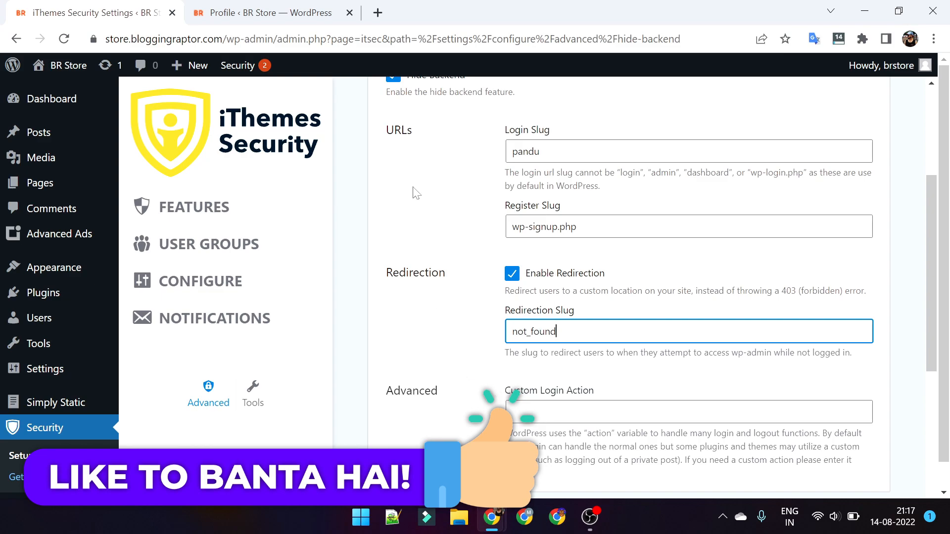
mouse_move(491, 517)
left_click(576, 446)
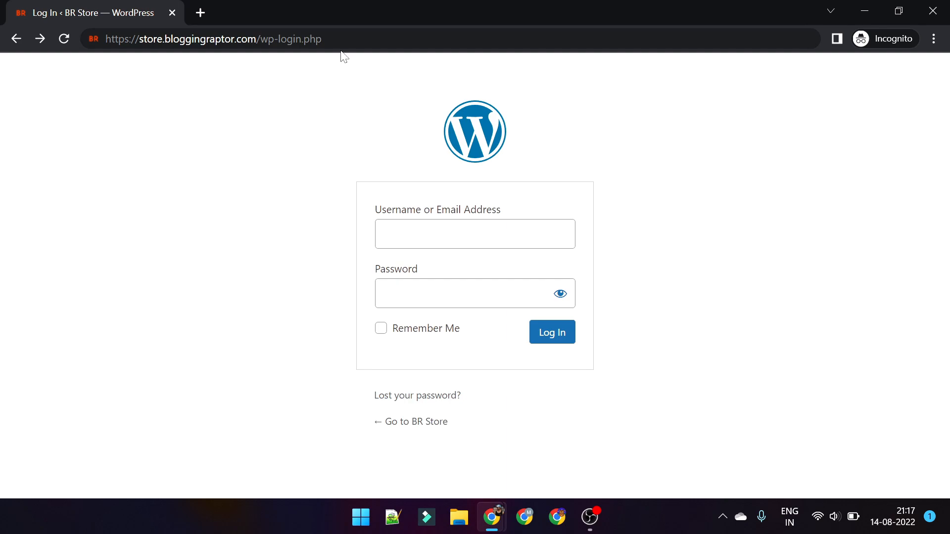
mouse_move(495, 517)
left_click(450, 475)
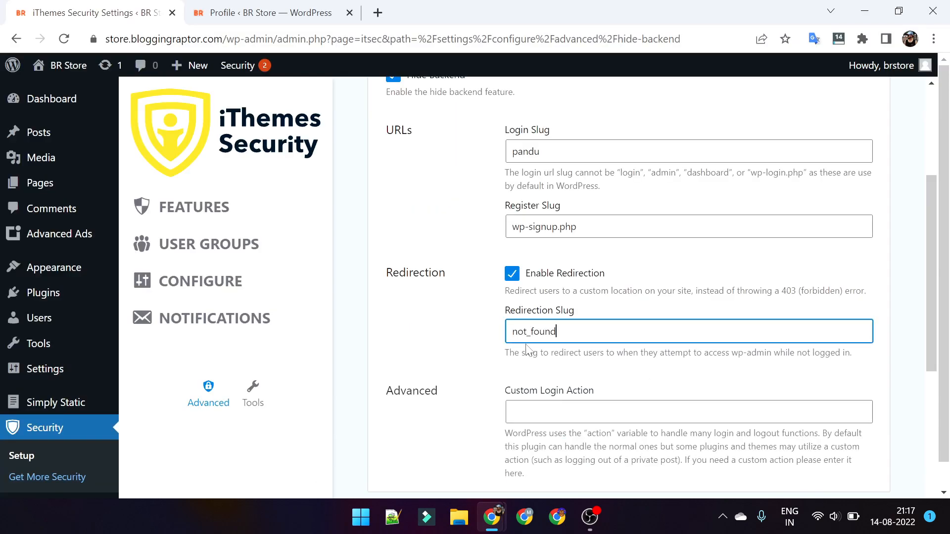
Review the Hide Backend redirection and Custom Login Action settings, leaving the Custom Login Action empty
scroll(526, 345, "down", 2)
left_click(451, 331)
scroll(460, 327, "up", 2)
scroll(554, 302, "down", 1)
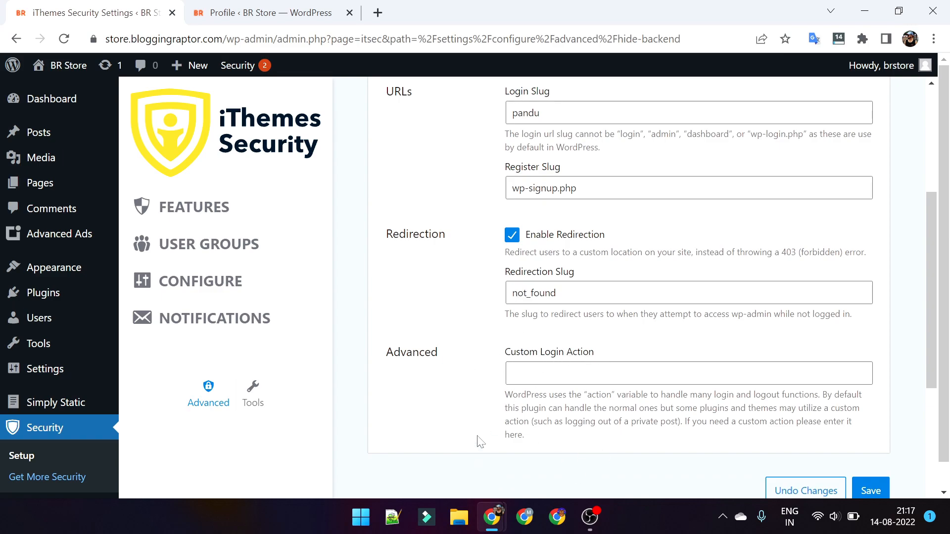
left_click(569, 373)
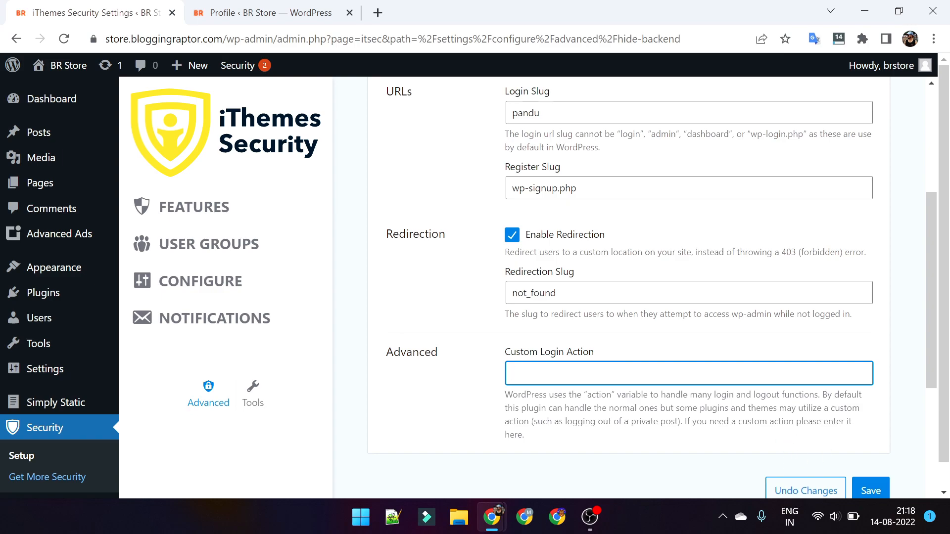
scroll(492, 324, "down", 1)
left_click(452, 324)
scroll(528, 241, "up", 2)
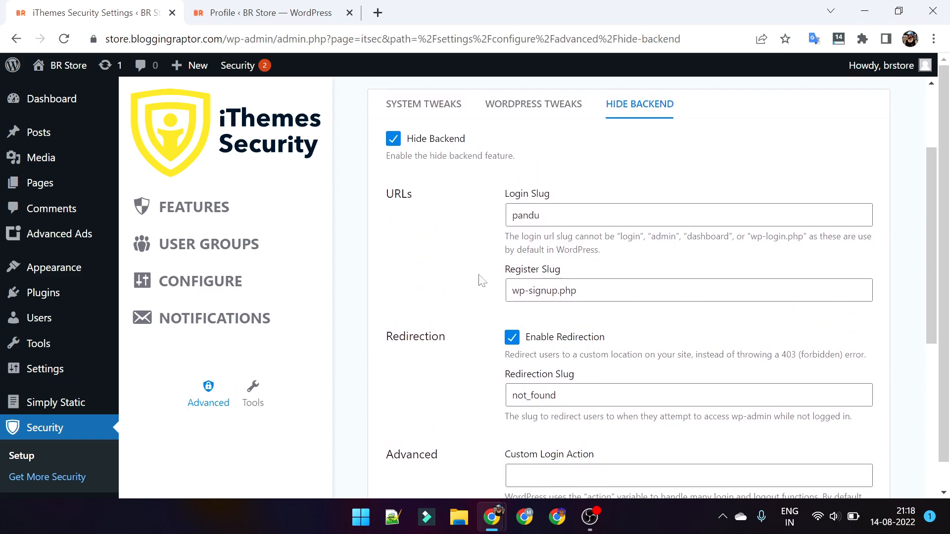
Save the Hide Backend settings
scroll(527, 241, "down", 3)
scroll(908, 426, "up", 2)
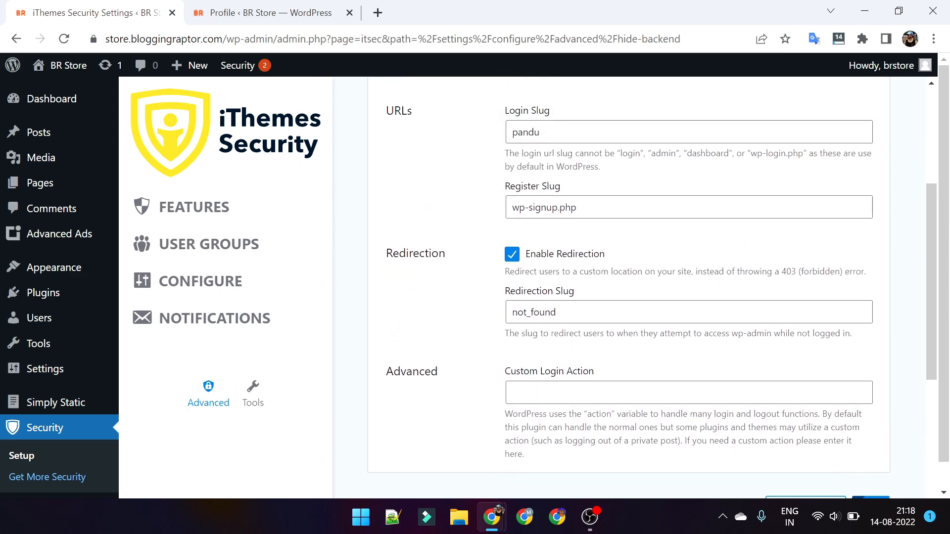
scroll(909, 426, "down", 1)
left_click(870, 454)
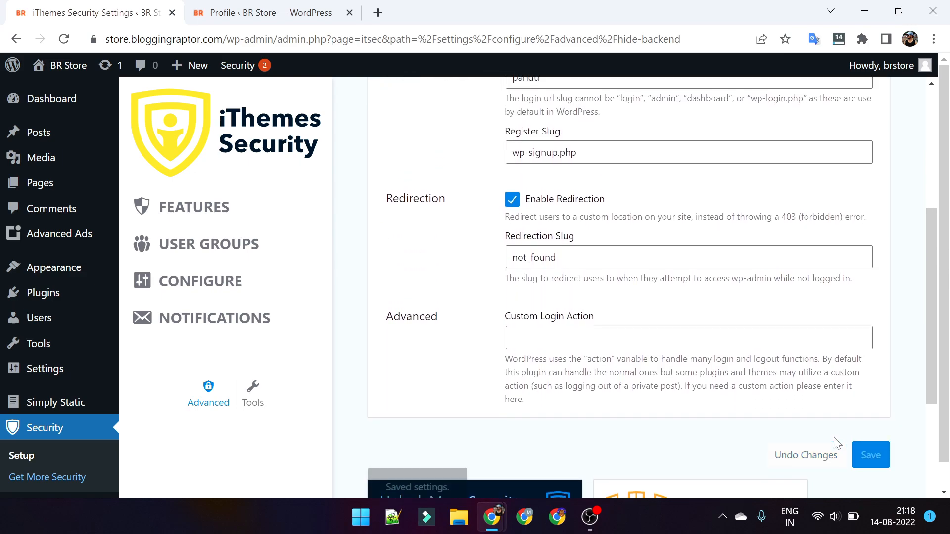
Reload the site's wp-login.php address in the incognito window and compare the result with the Redirection Slug in the Hide Backend settings
mouse_move(492, 517)
left_click(518, 481)
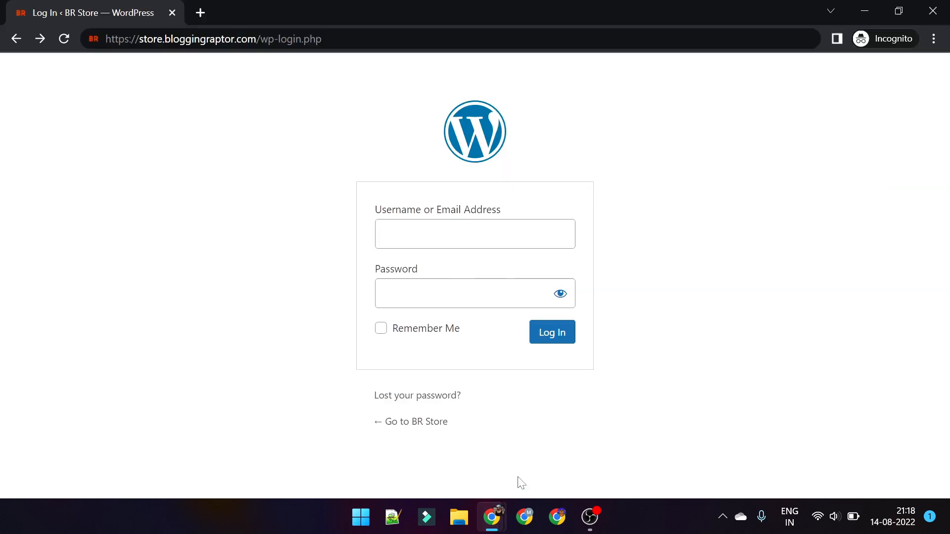
key("ctrl+l")
key("Return")
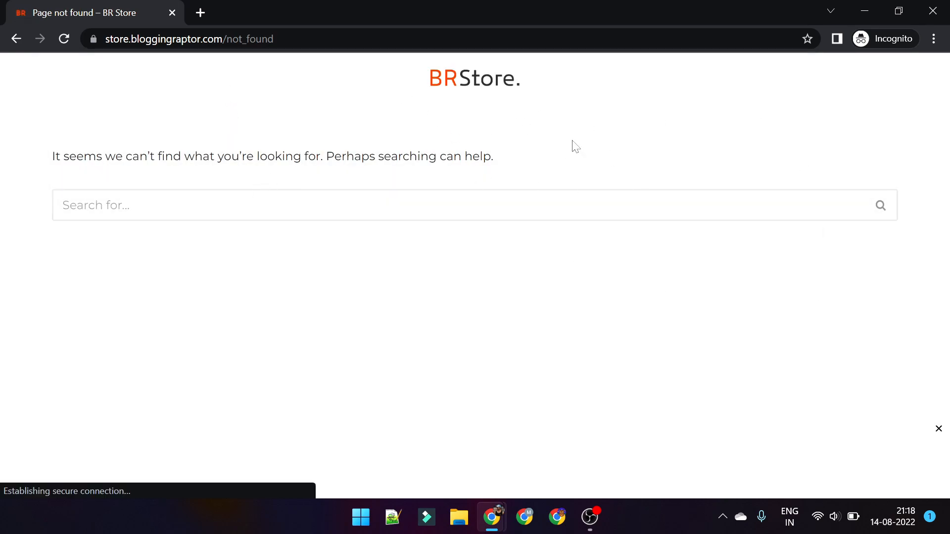
mouse_move(494, 528)
left_click(454, 461)
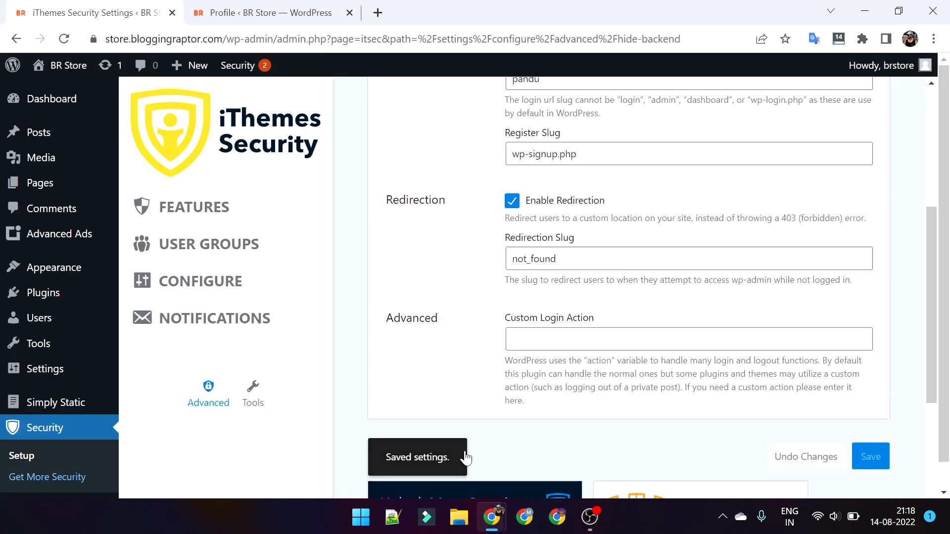
scroll(556, 203, "up", 1)
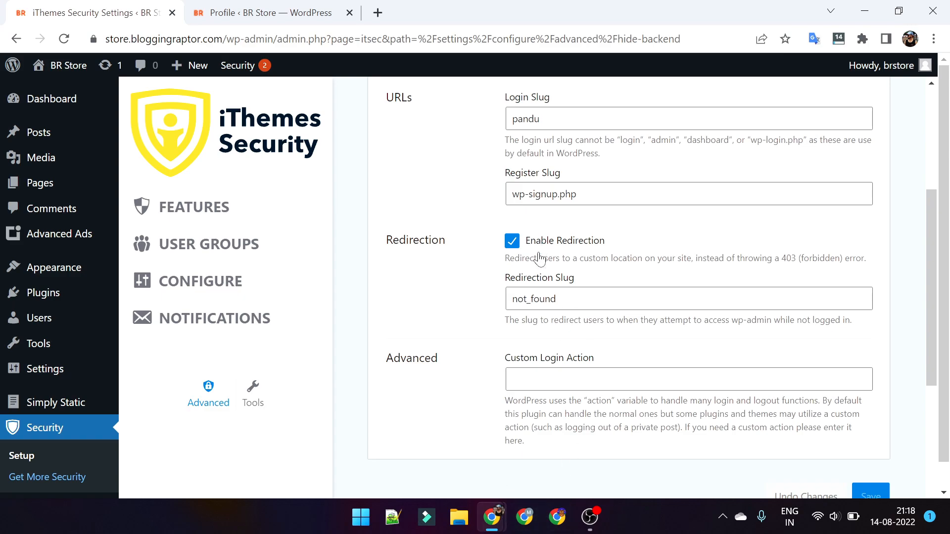
In the incognito window, replace not_found with pandu in the site address, load the login page, and close the window
mouse_move(493, 518)
left_click(532, 474)
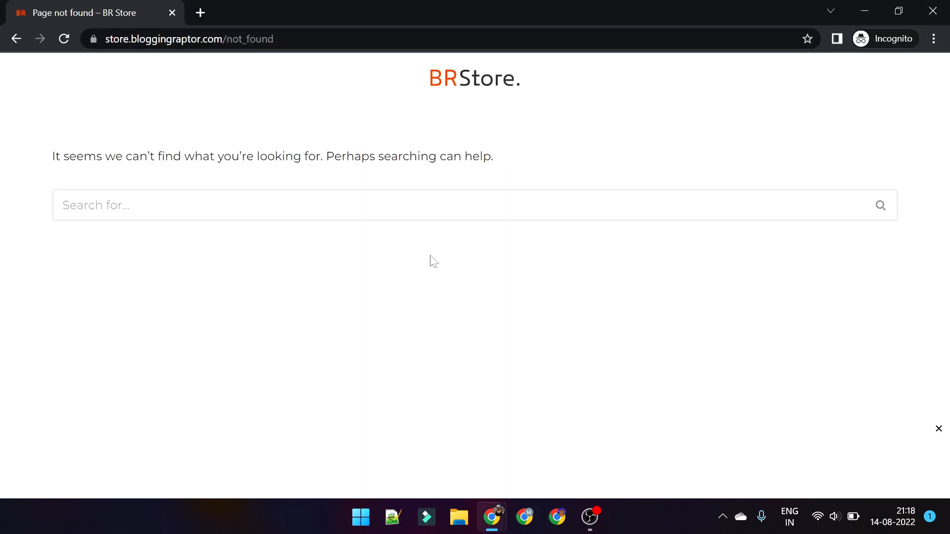
left_click(342, 38)
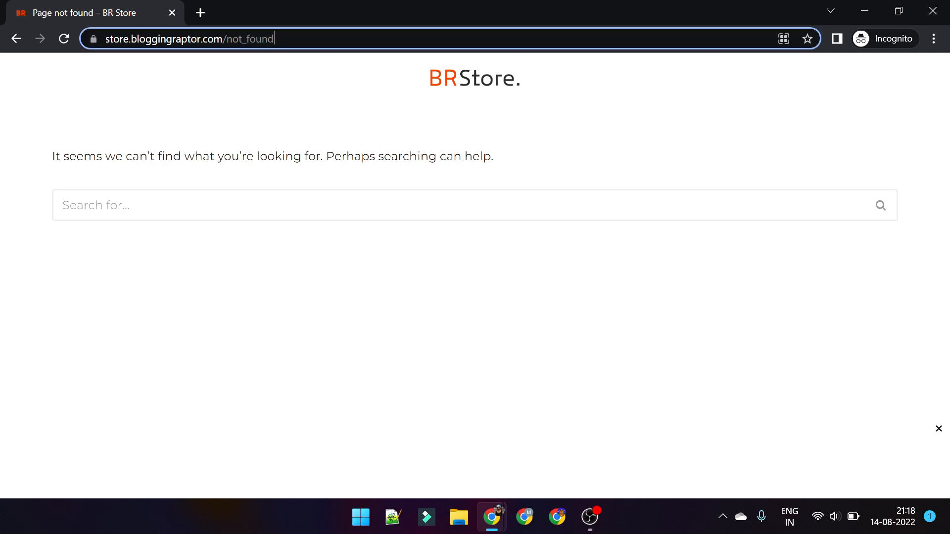
key("End")
key("BackSpace")
key("BackSpace")
key("BackSpace")
key("BackSpace")
key("BackSpace")
key("BackSpace")
key("BackSpace")
key("BackSpace")
key("BackSpace")
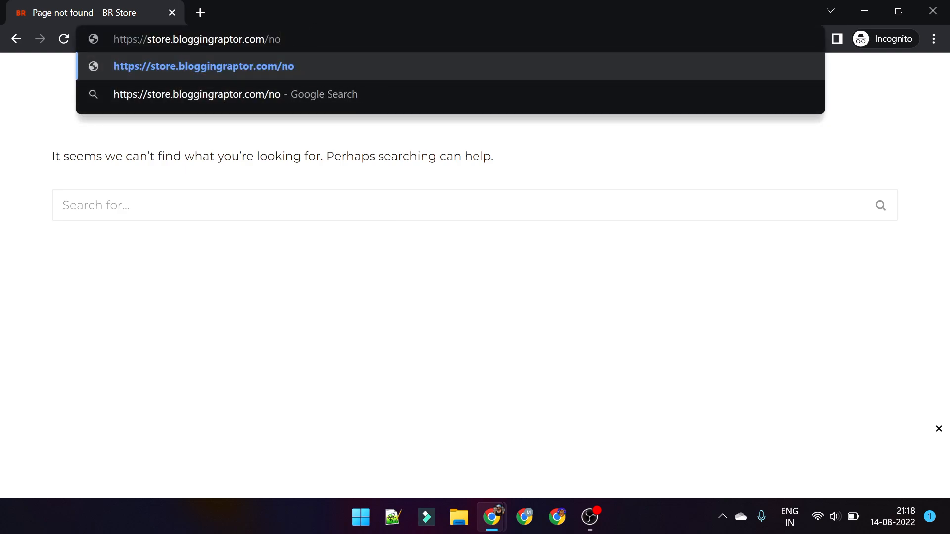
type("pandu")
key("Return")
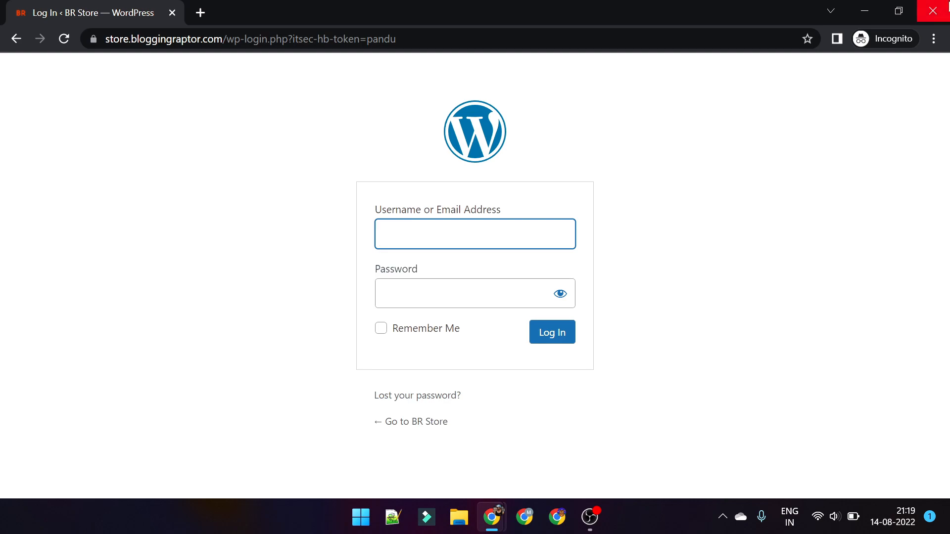
left_click(933, 11)
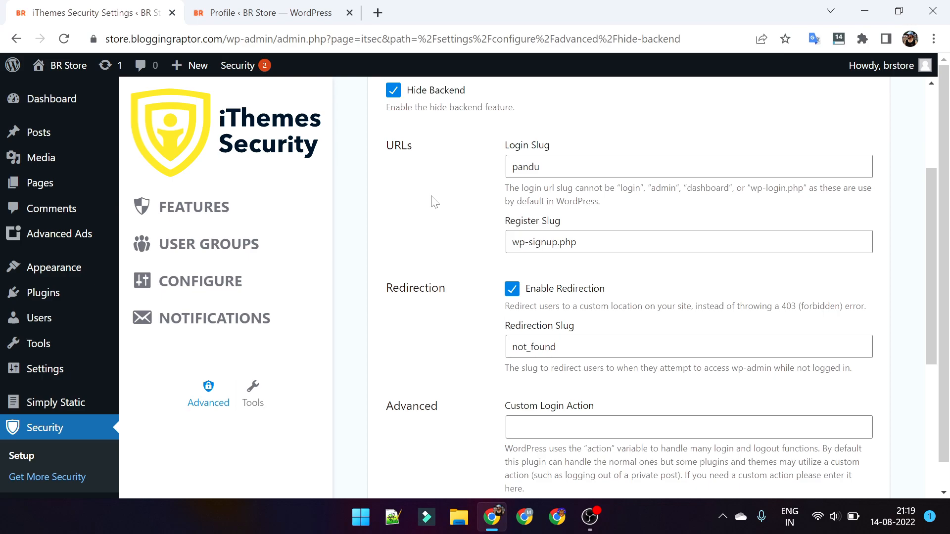
scroll(630, 221, "down", 5)
scroll(390, 239, "up", 5)
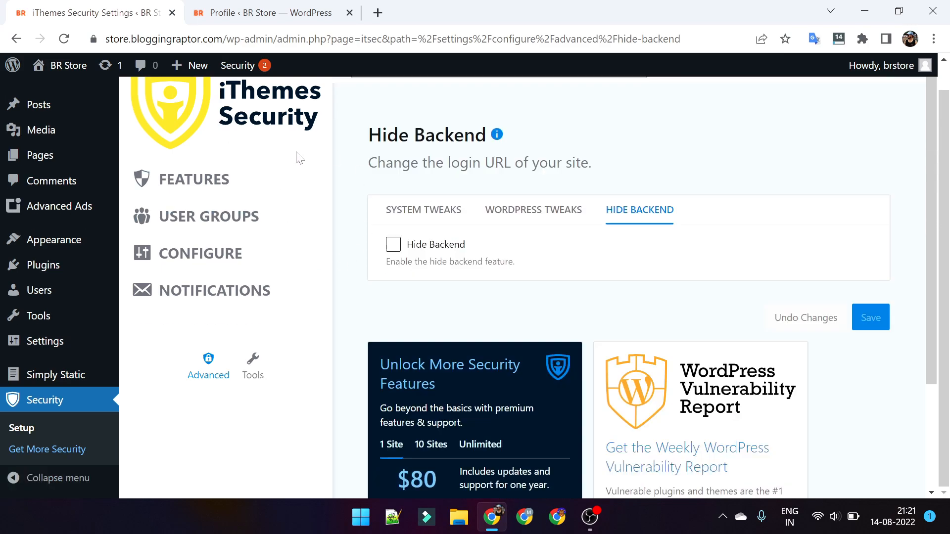
scroll(297, 163, "up", 1)
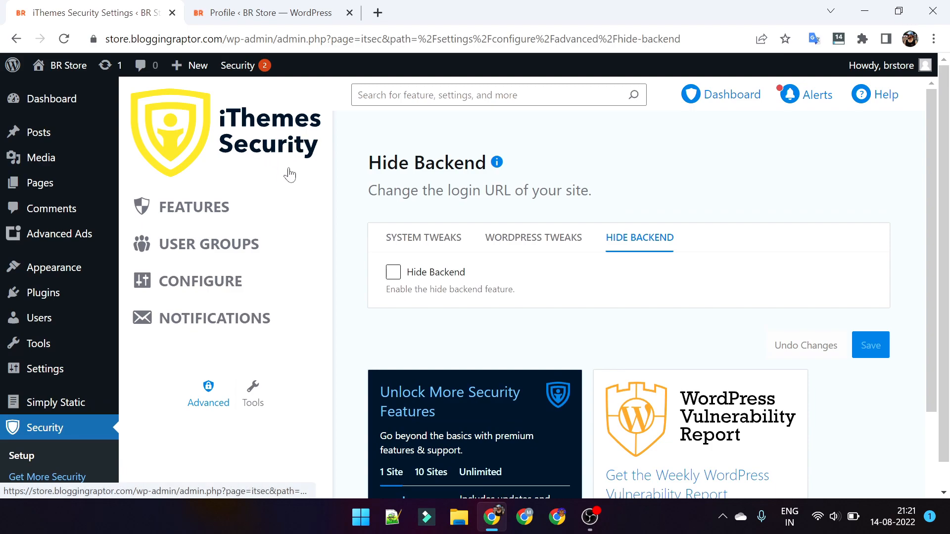